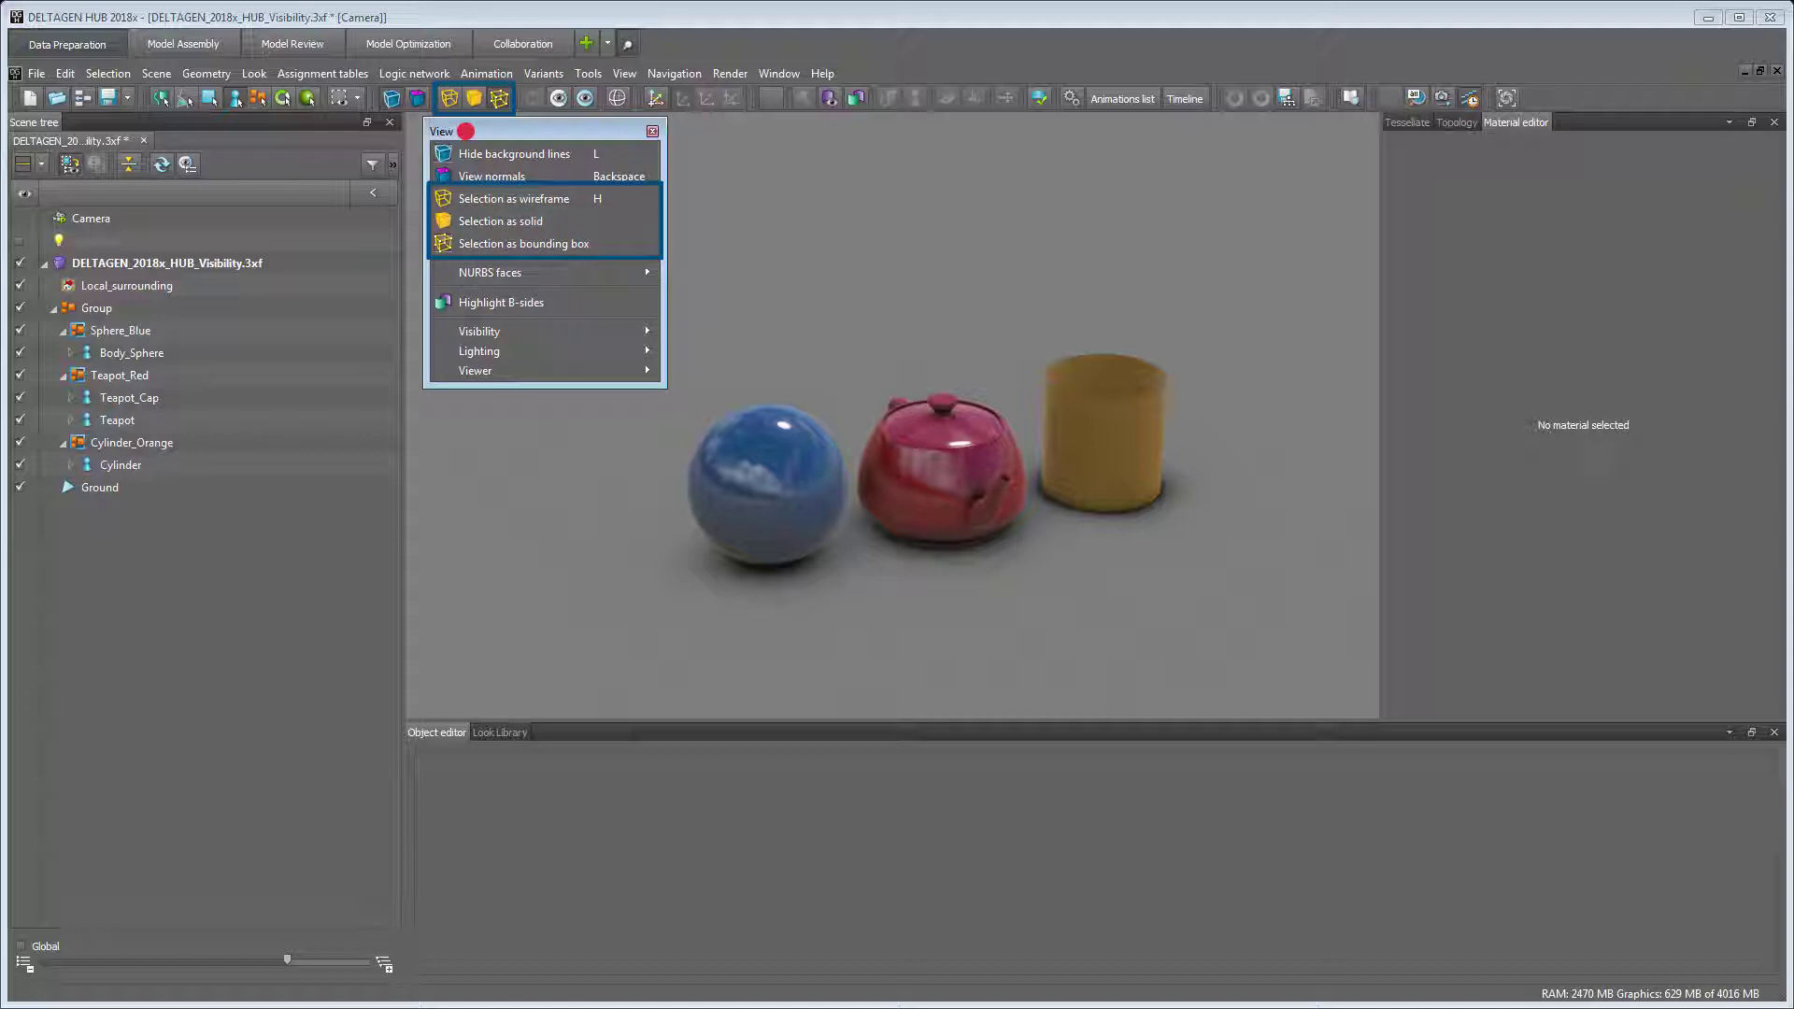
# - Select the blue sphere and switch its selection display from wireframe to solid and to bounding box
pyautogui.press('h')
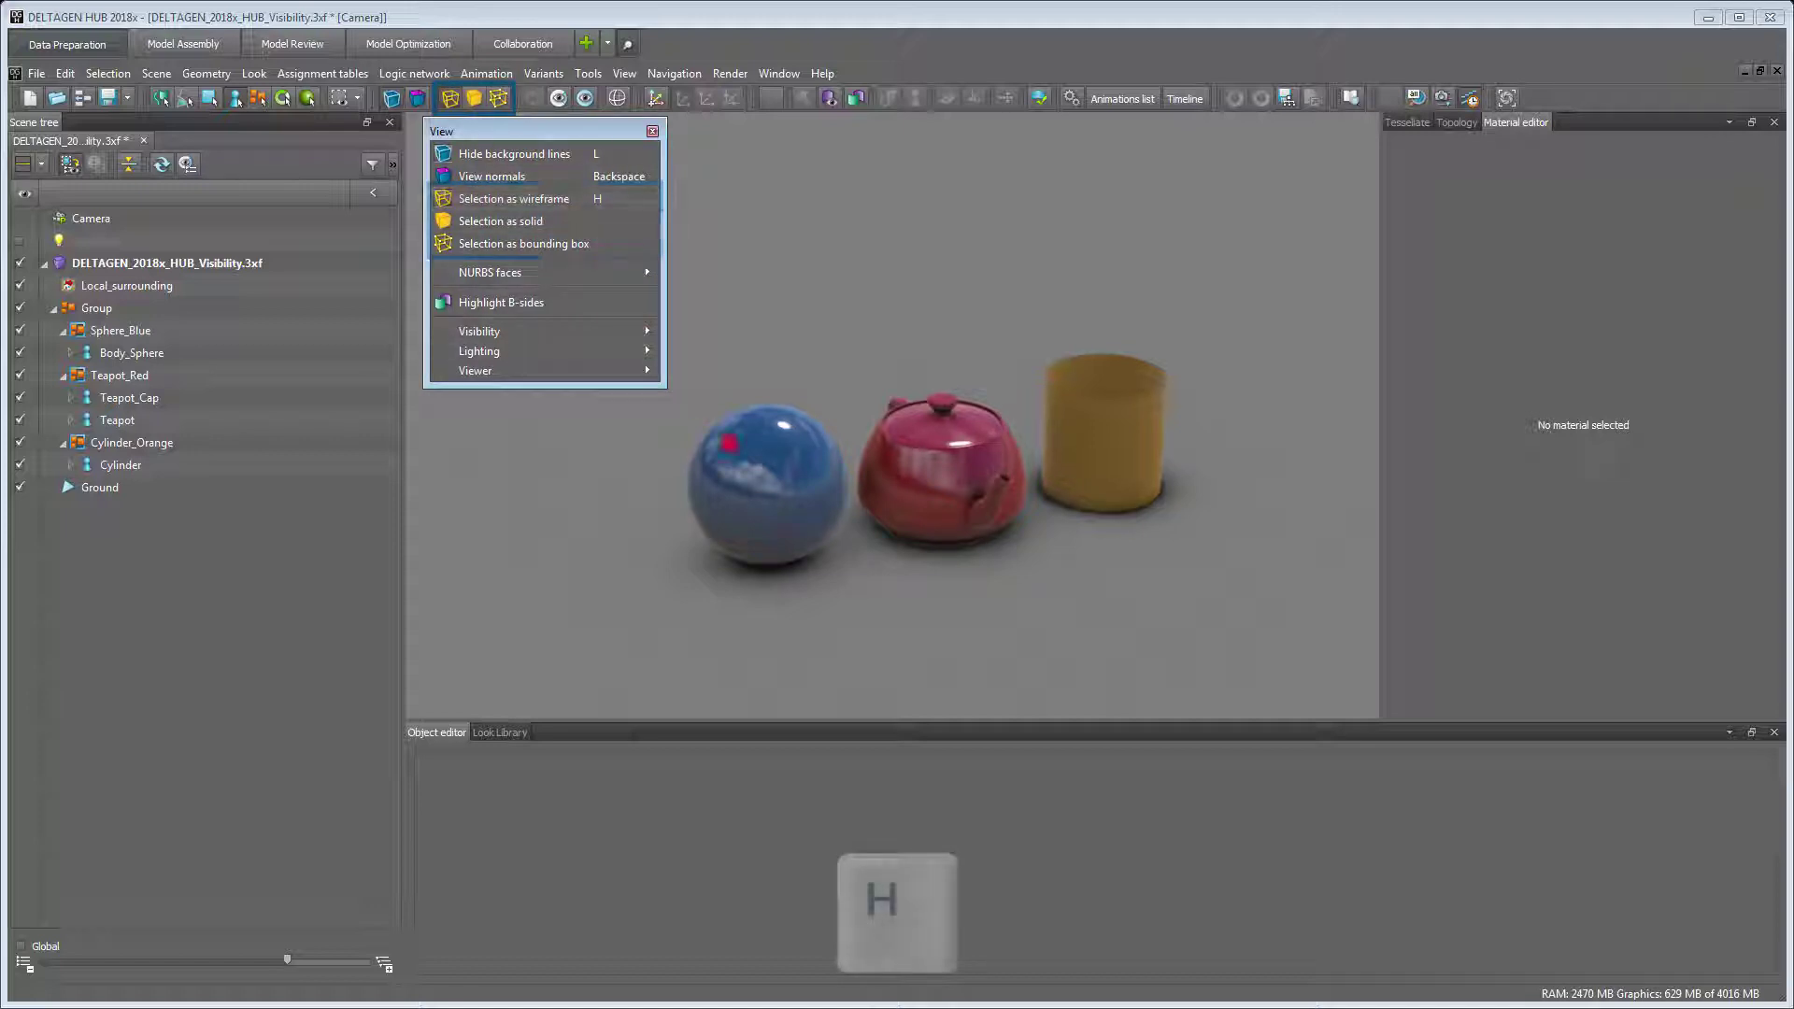
pyautogui.click(757, 469)
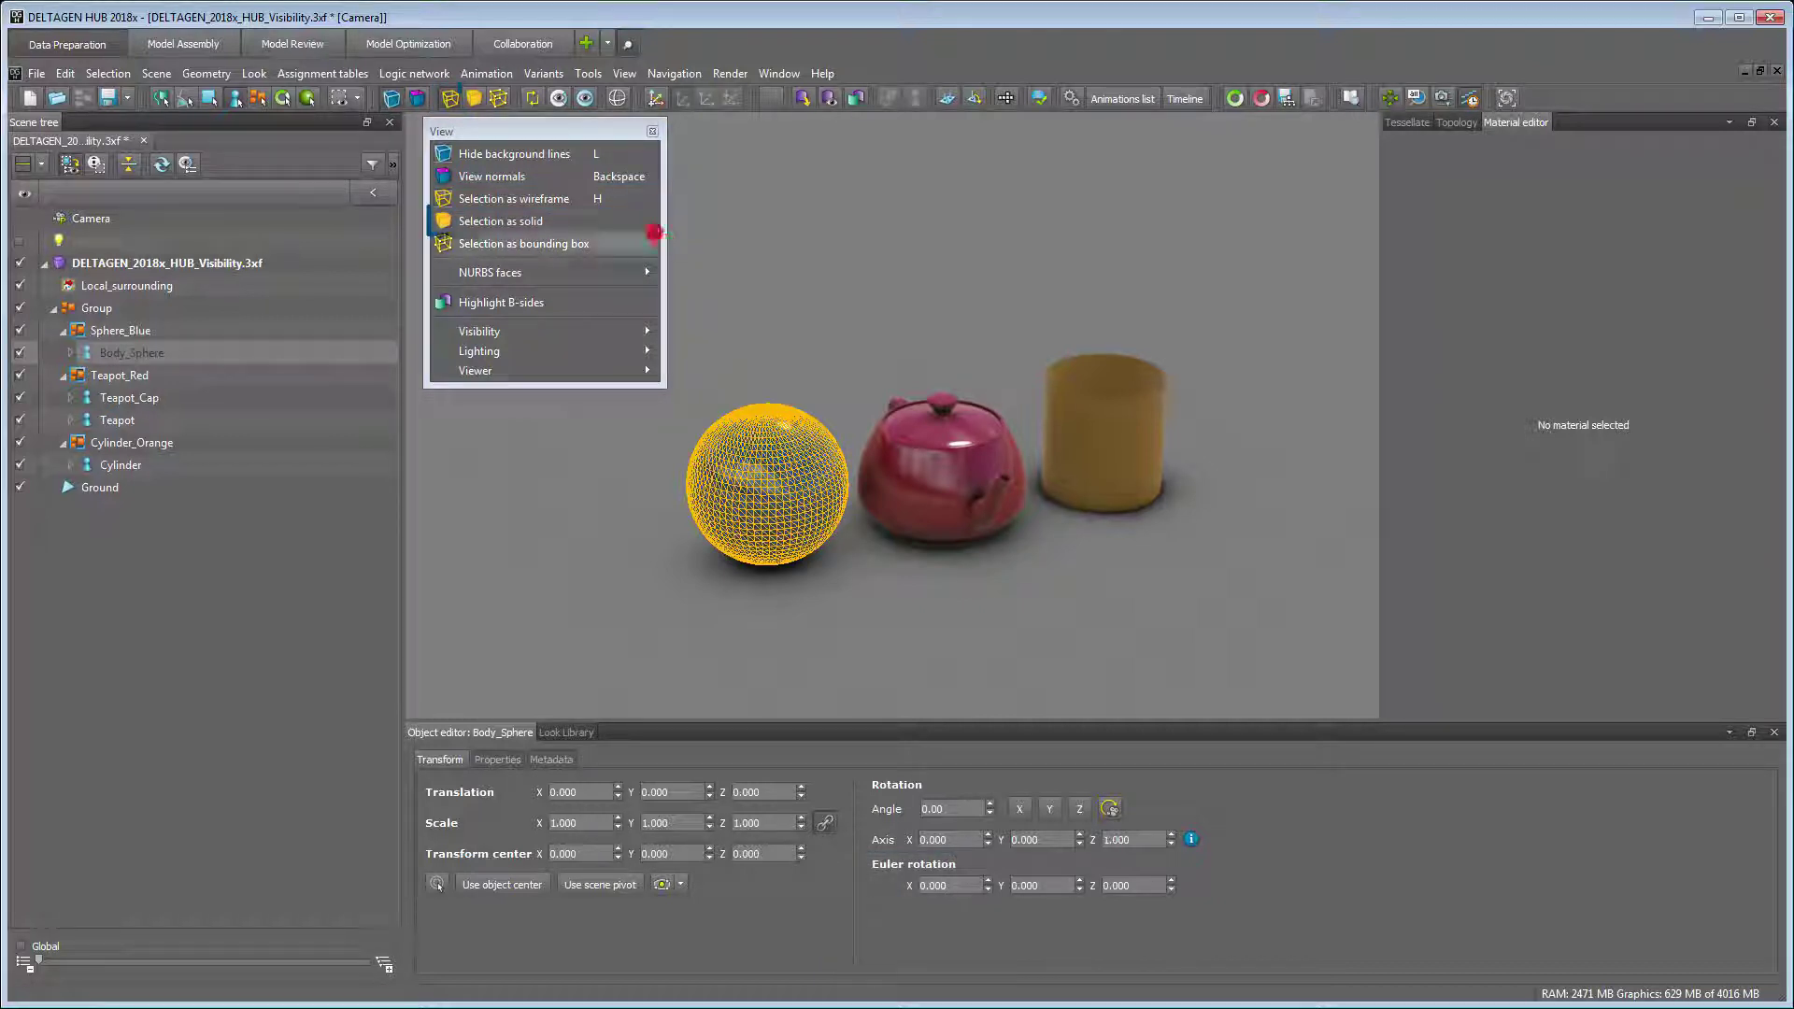
pyautogui.click(631, 220)
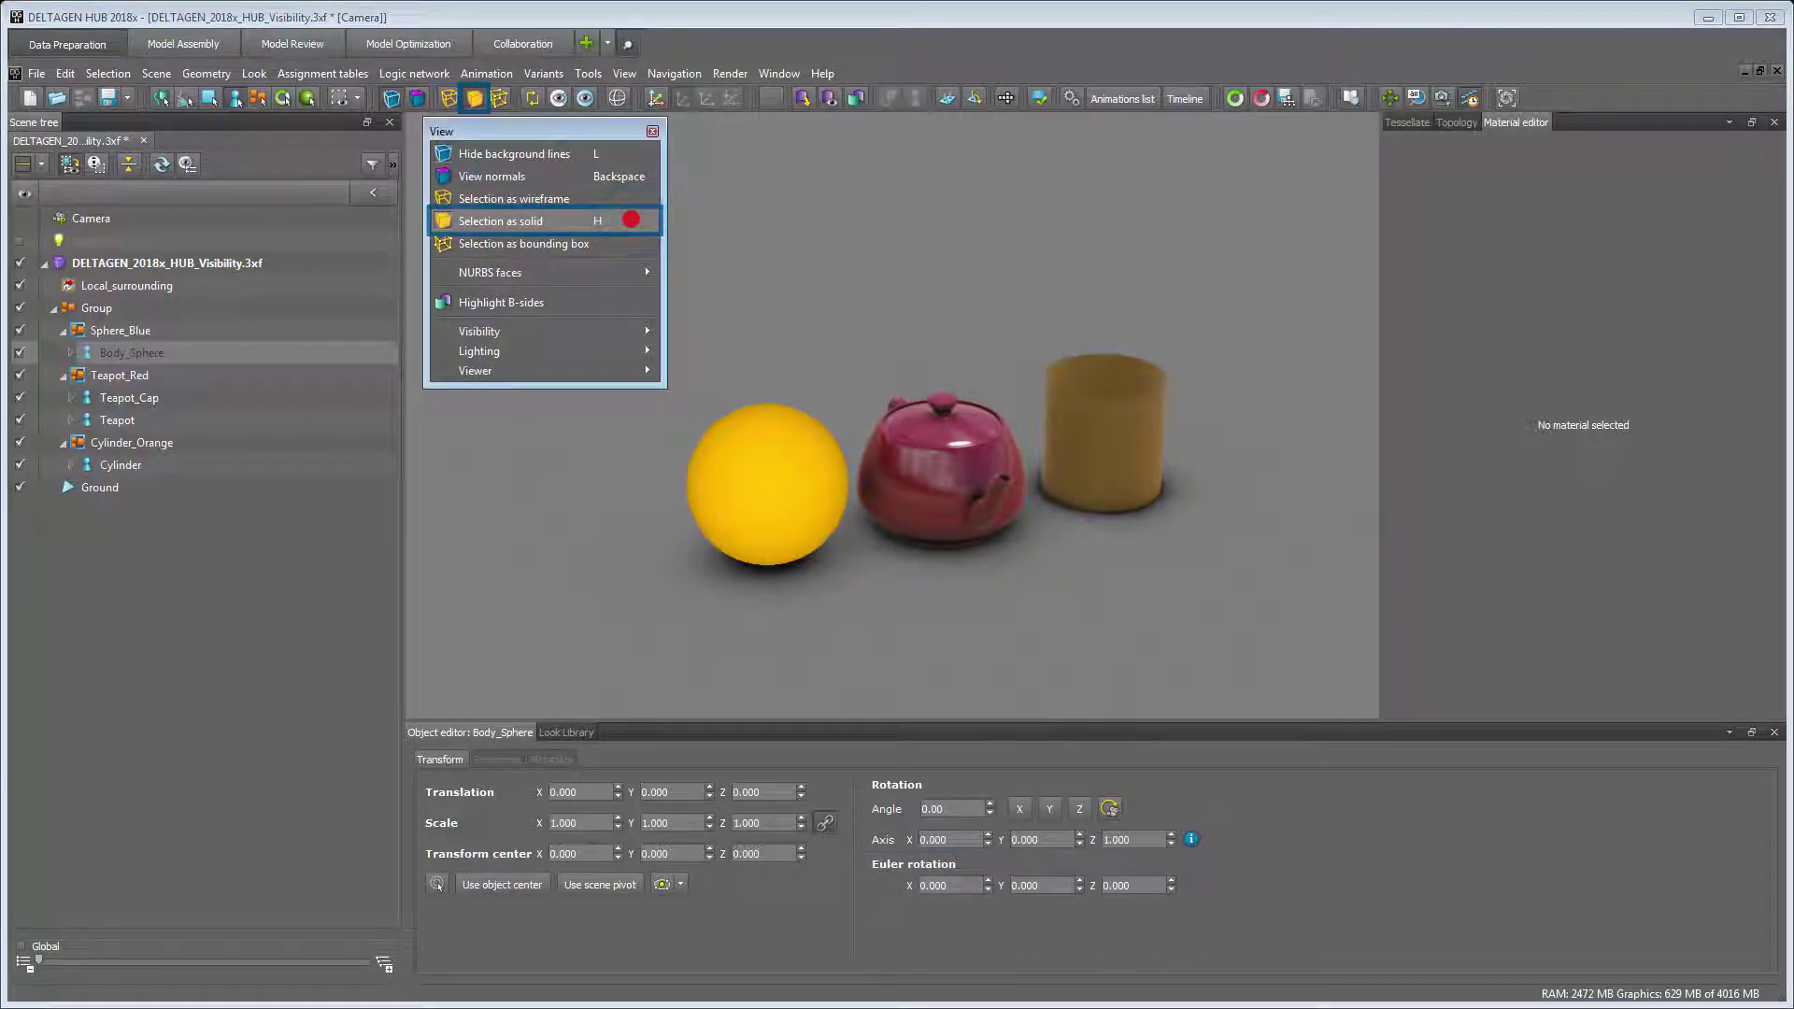
pyautogui.click(624, 242)
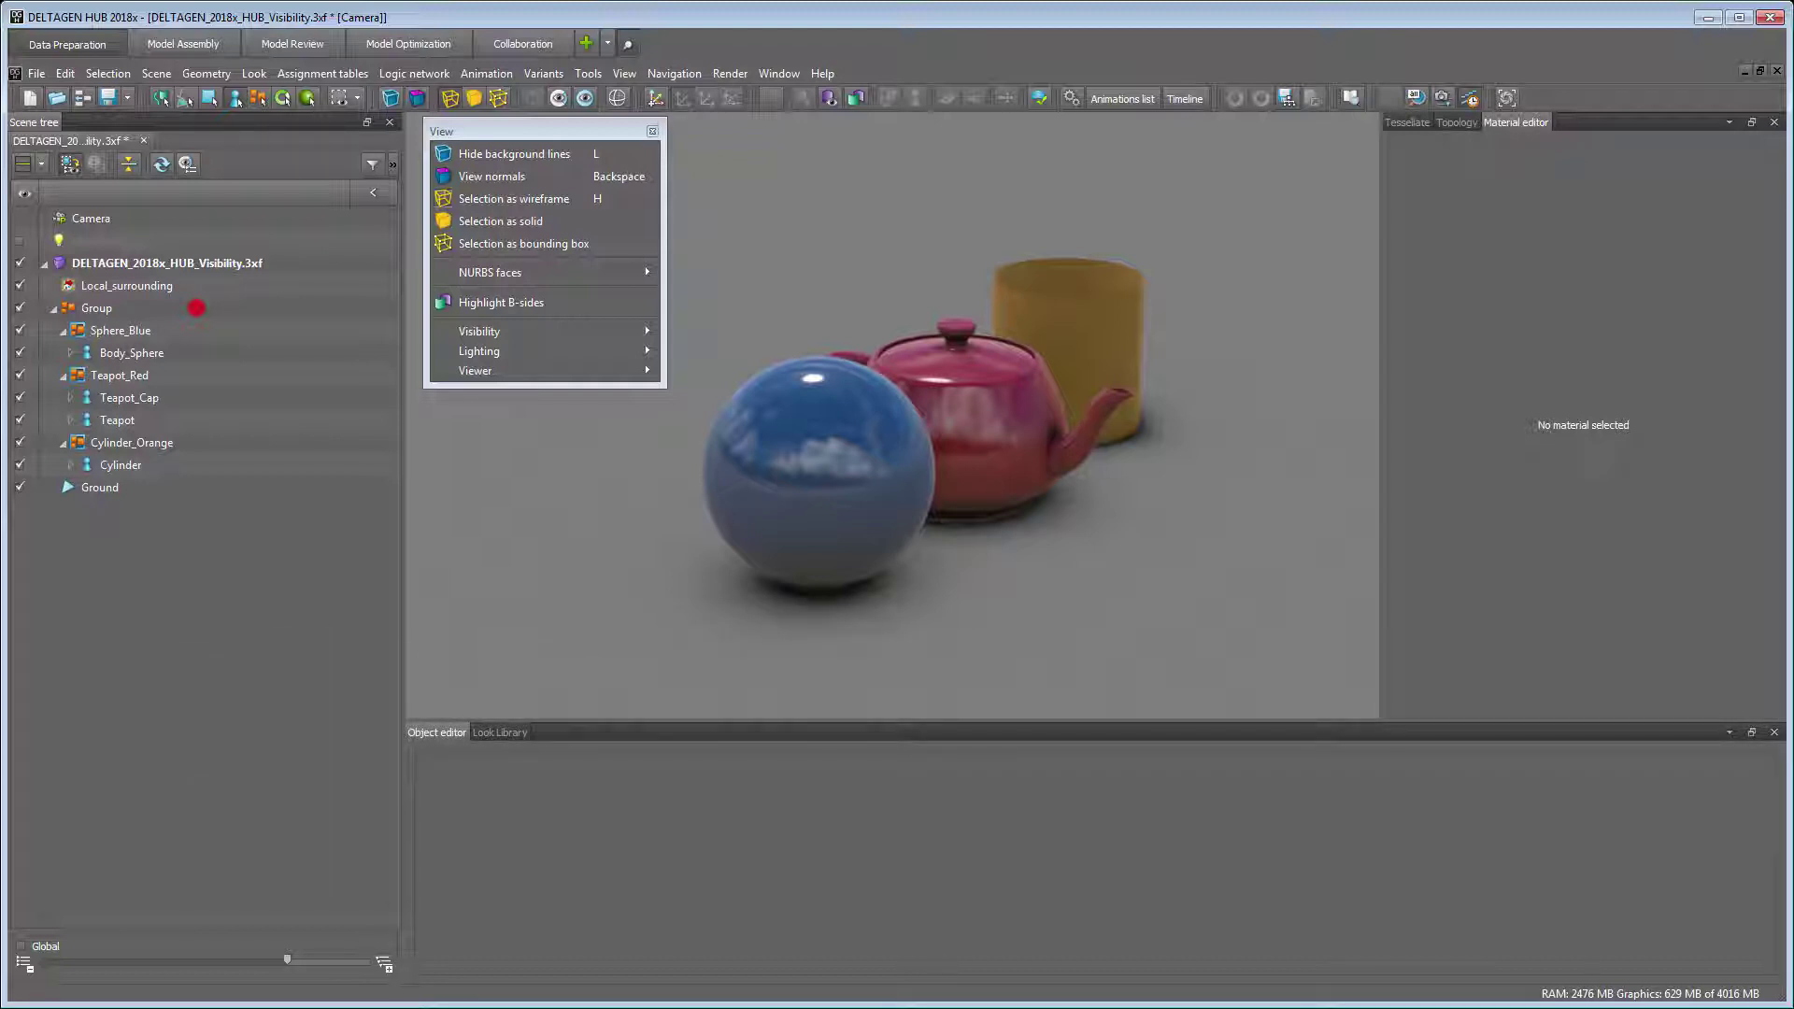
# - Select the Group node and toggle Hide background lines to compare the wireframe display from another angle
pyautogui.click(196, 307)
pyautogui.press('l')
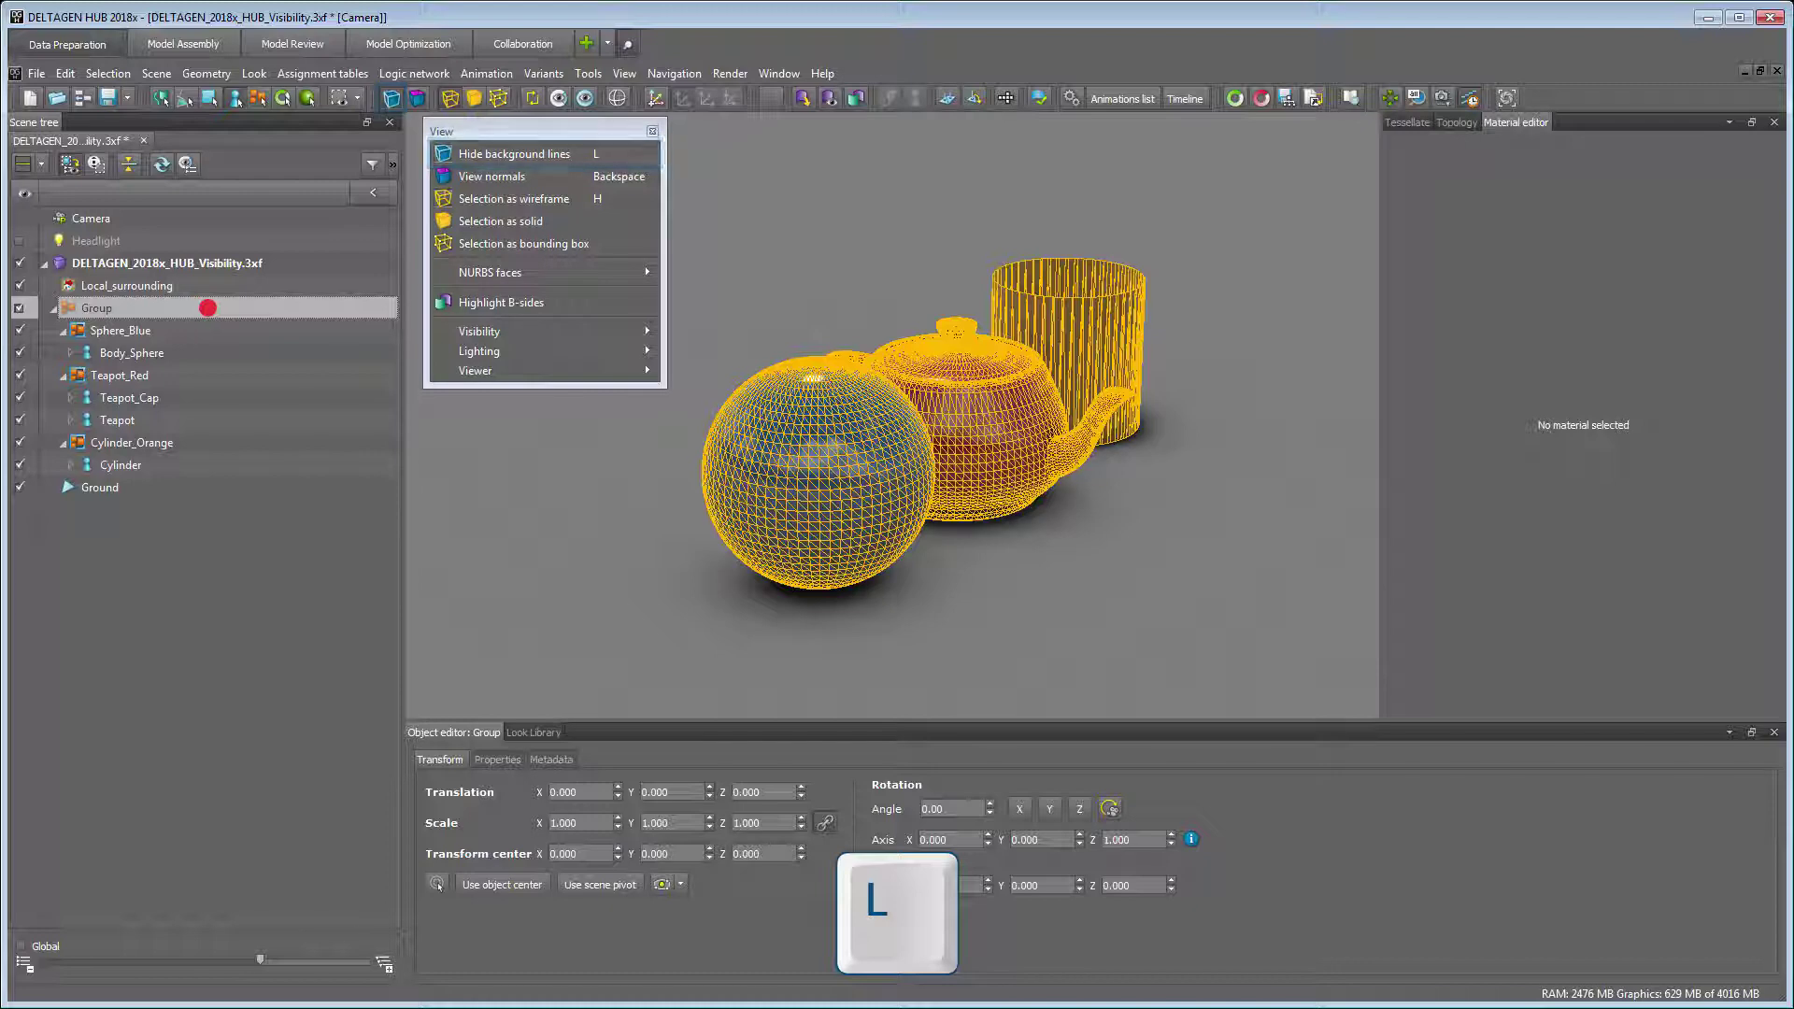
pyautogui.moveTo(749, 272); pyautogui.dragTo(832, 249)
pyautogui.press('l')
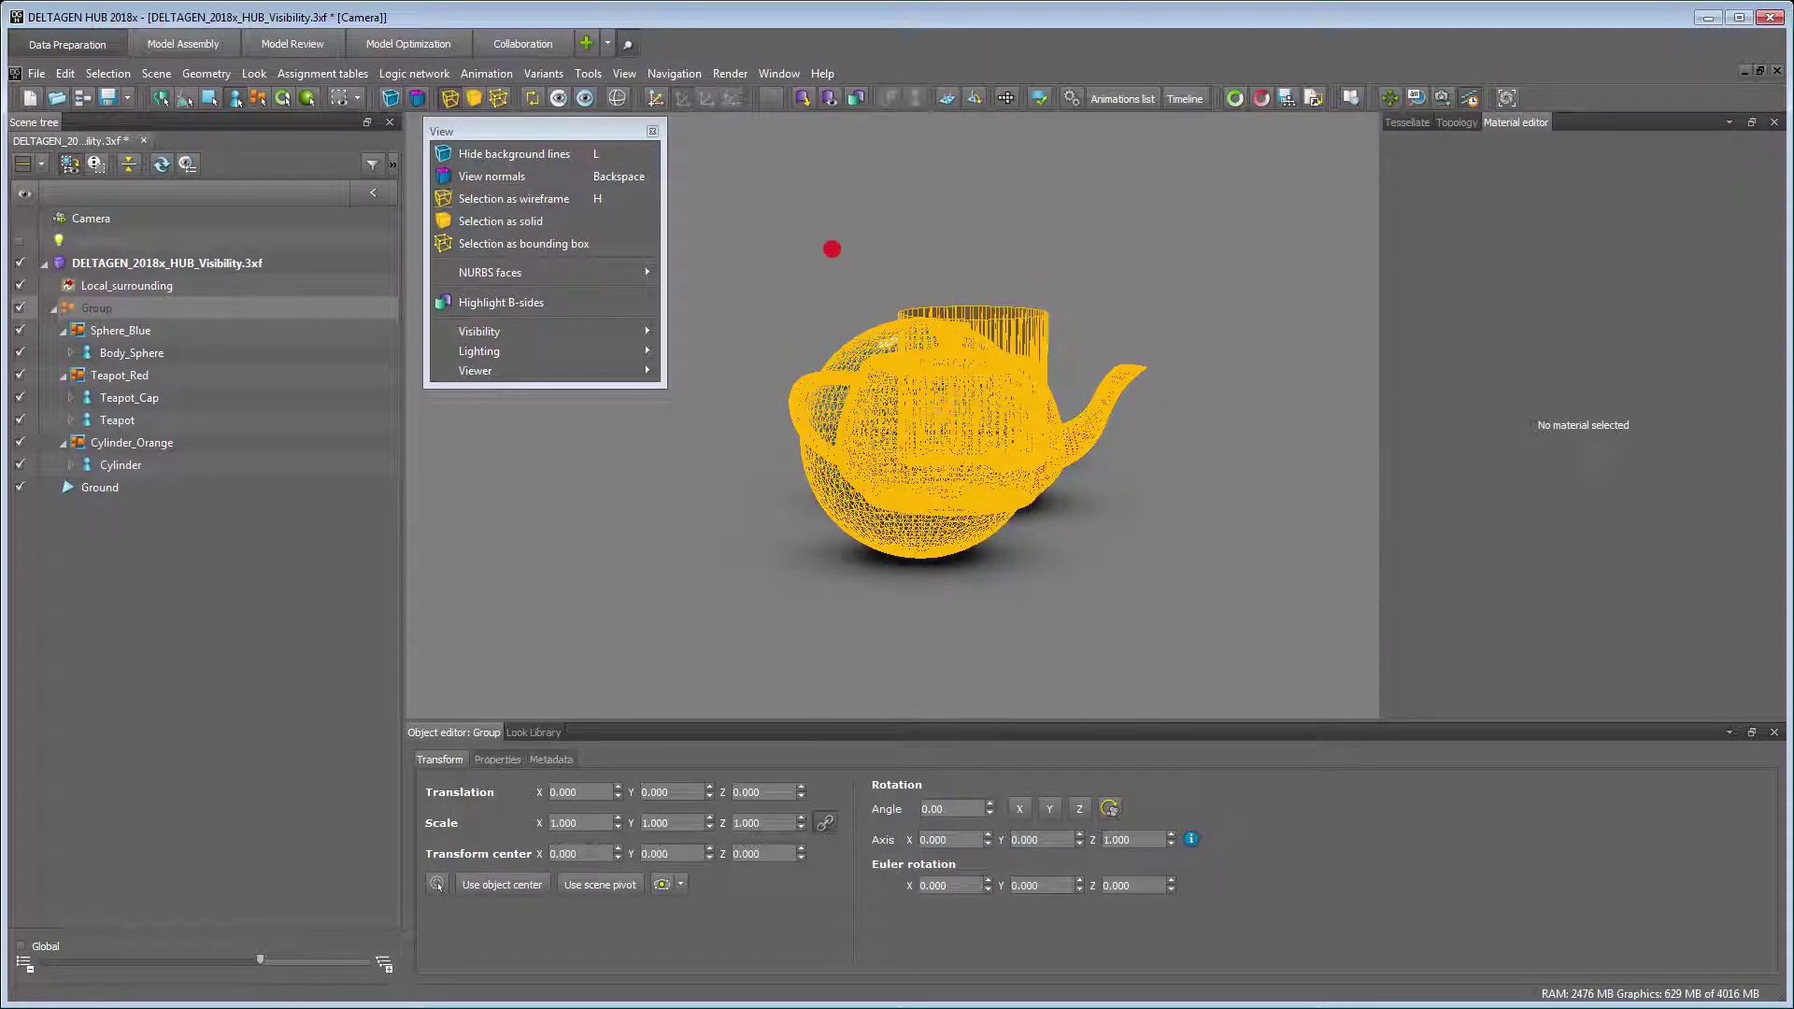
pyautogui.press('l')
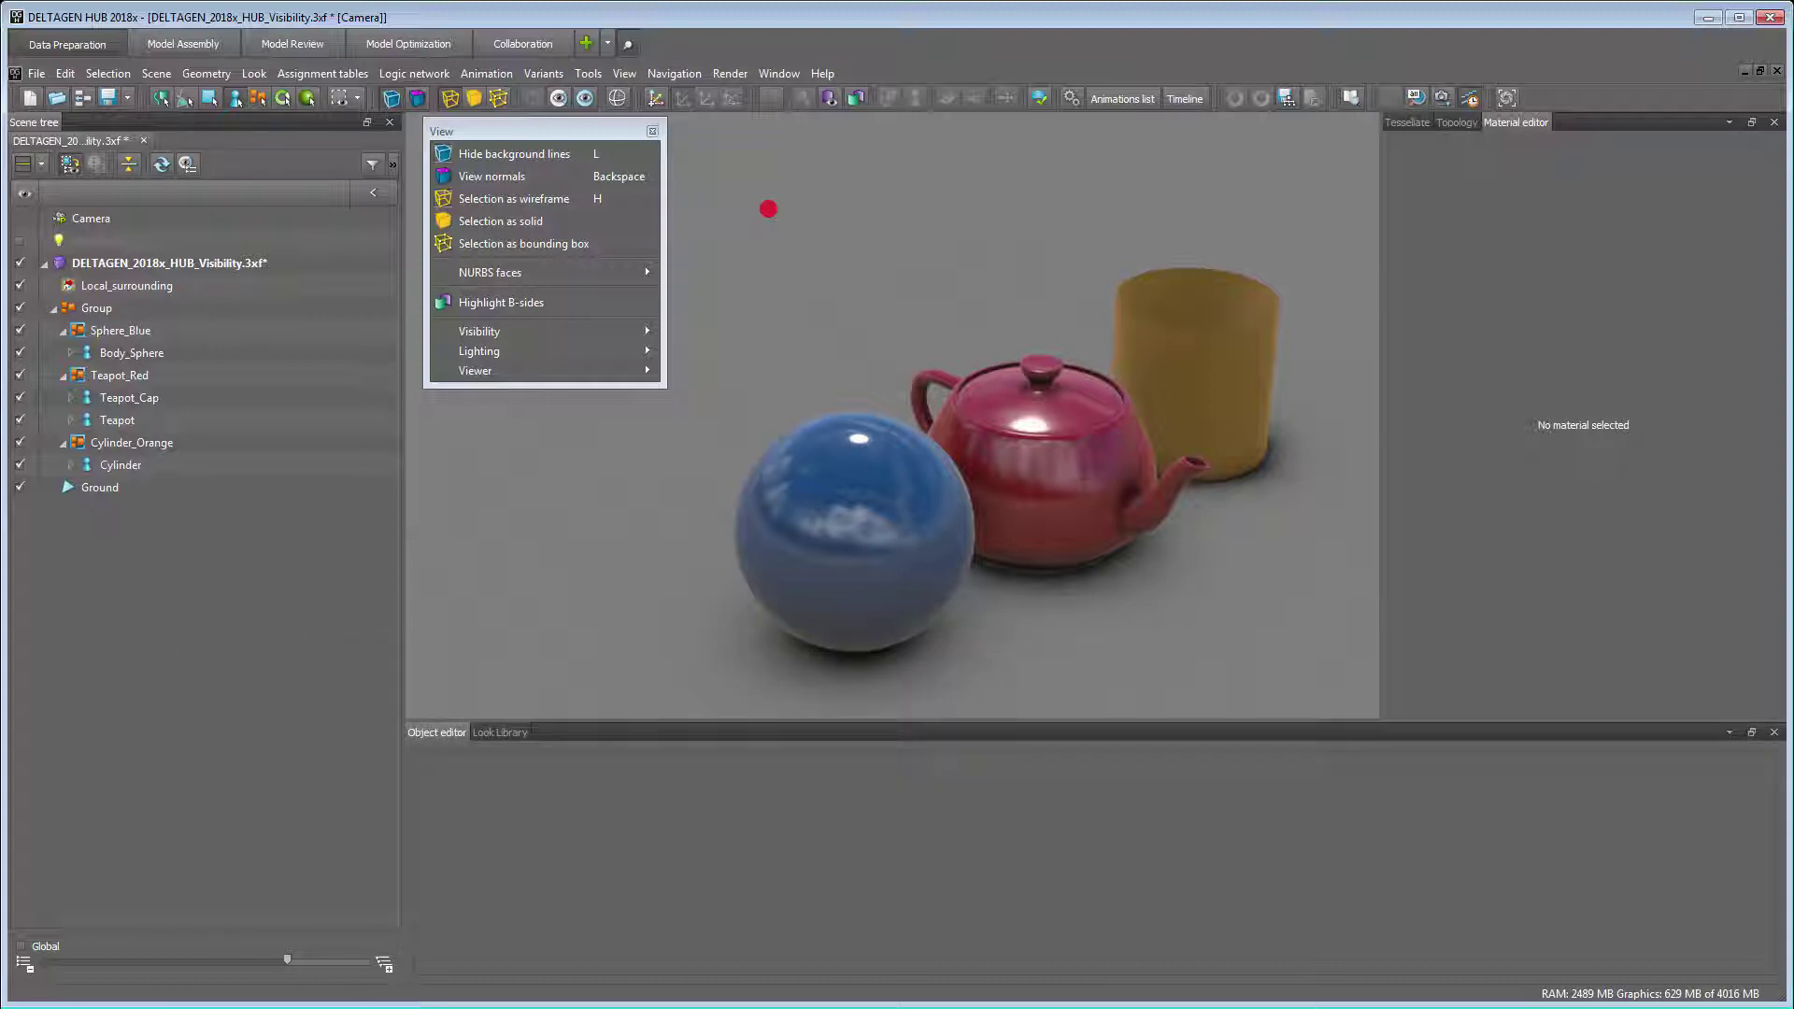
# - Turn on View normals, flip the surface normals of Teapot_Cap and clear the selection
pyautogui.press('BackSpace')
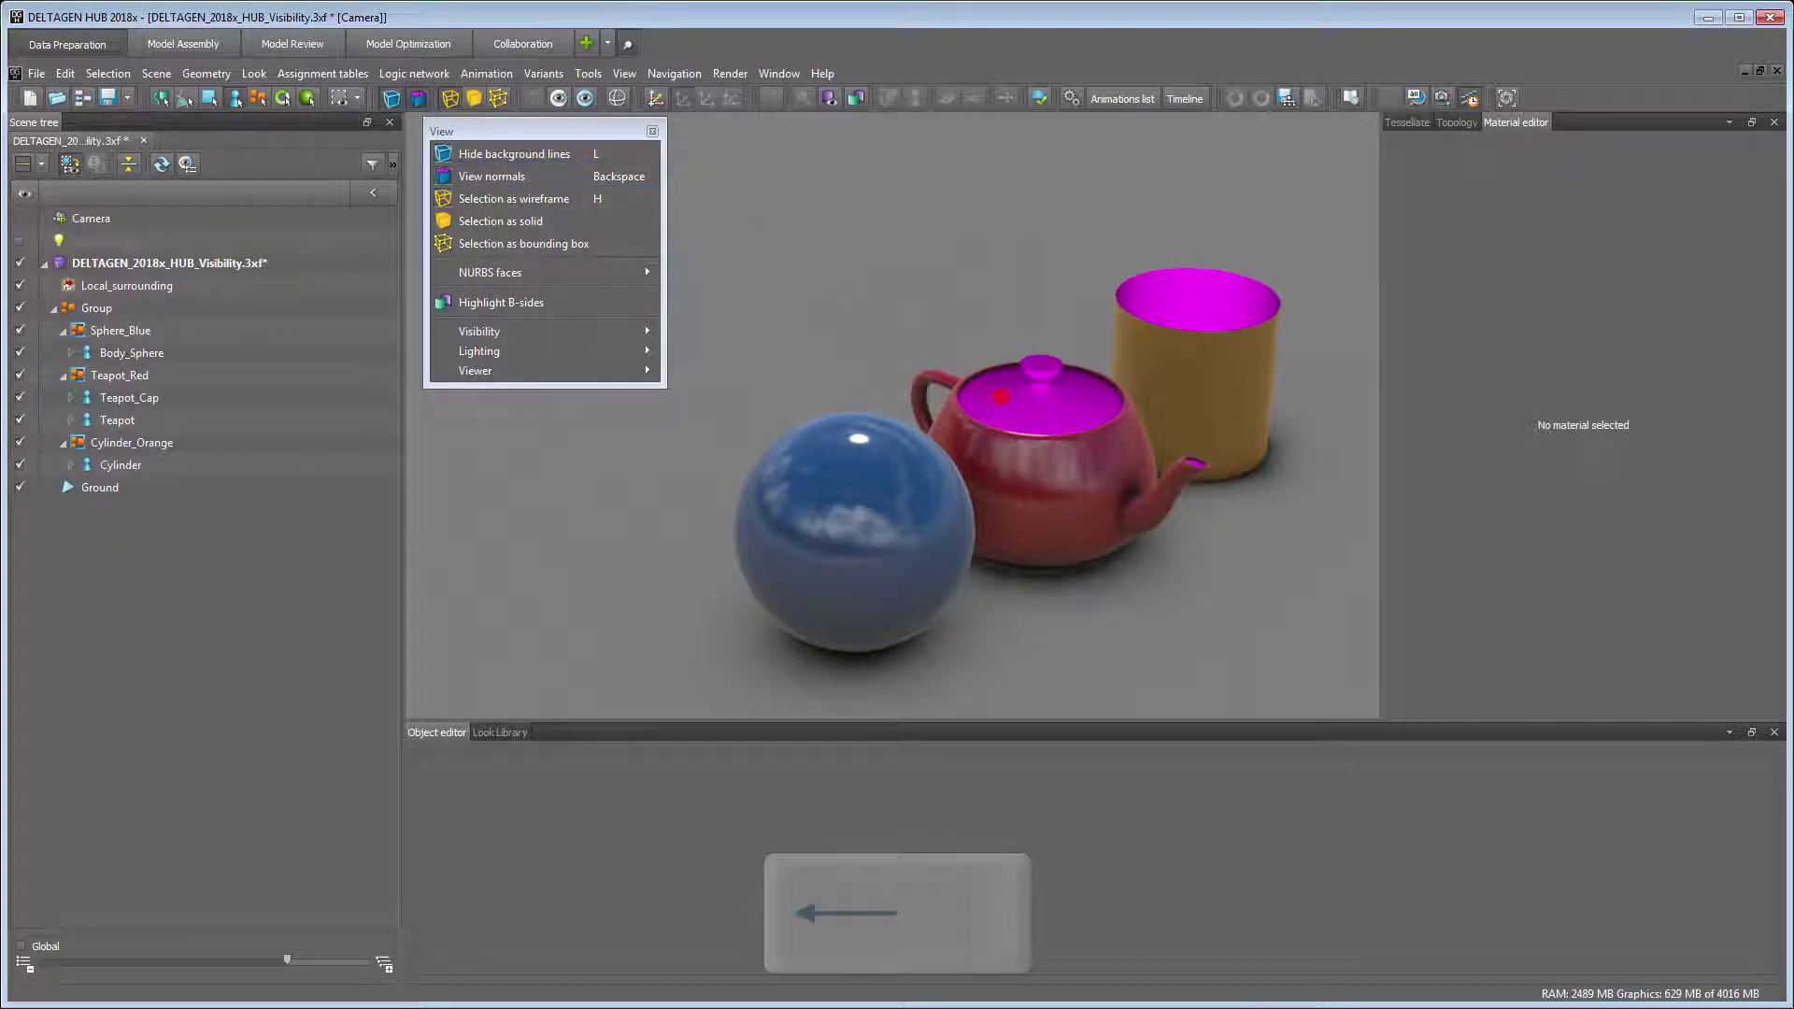
pyautogui.click(1019, 385)
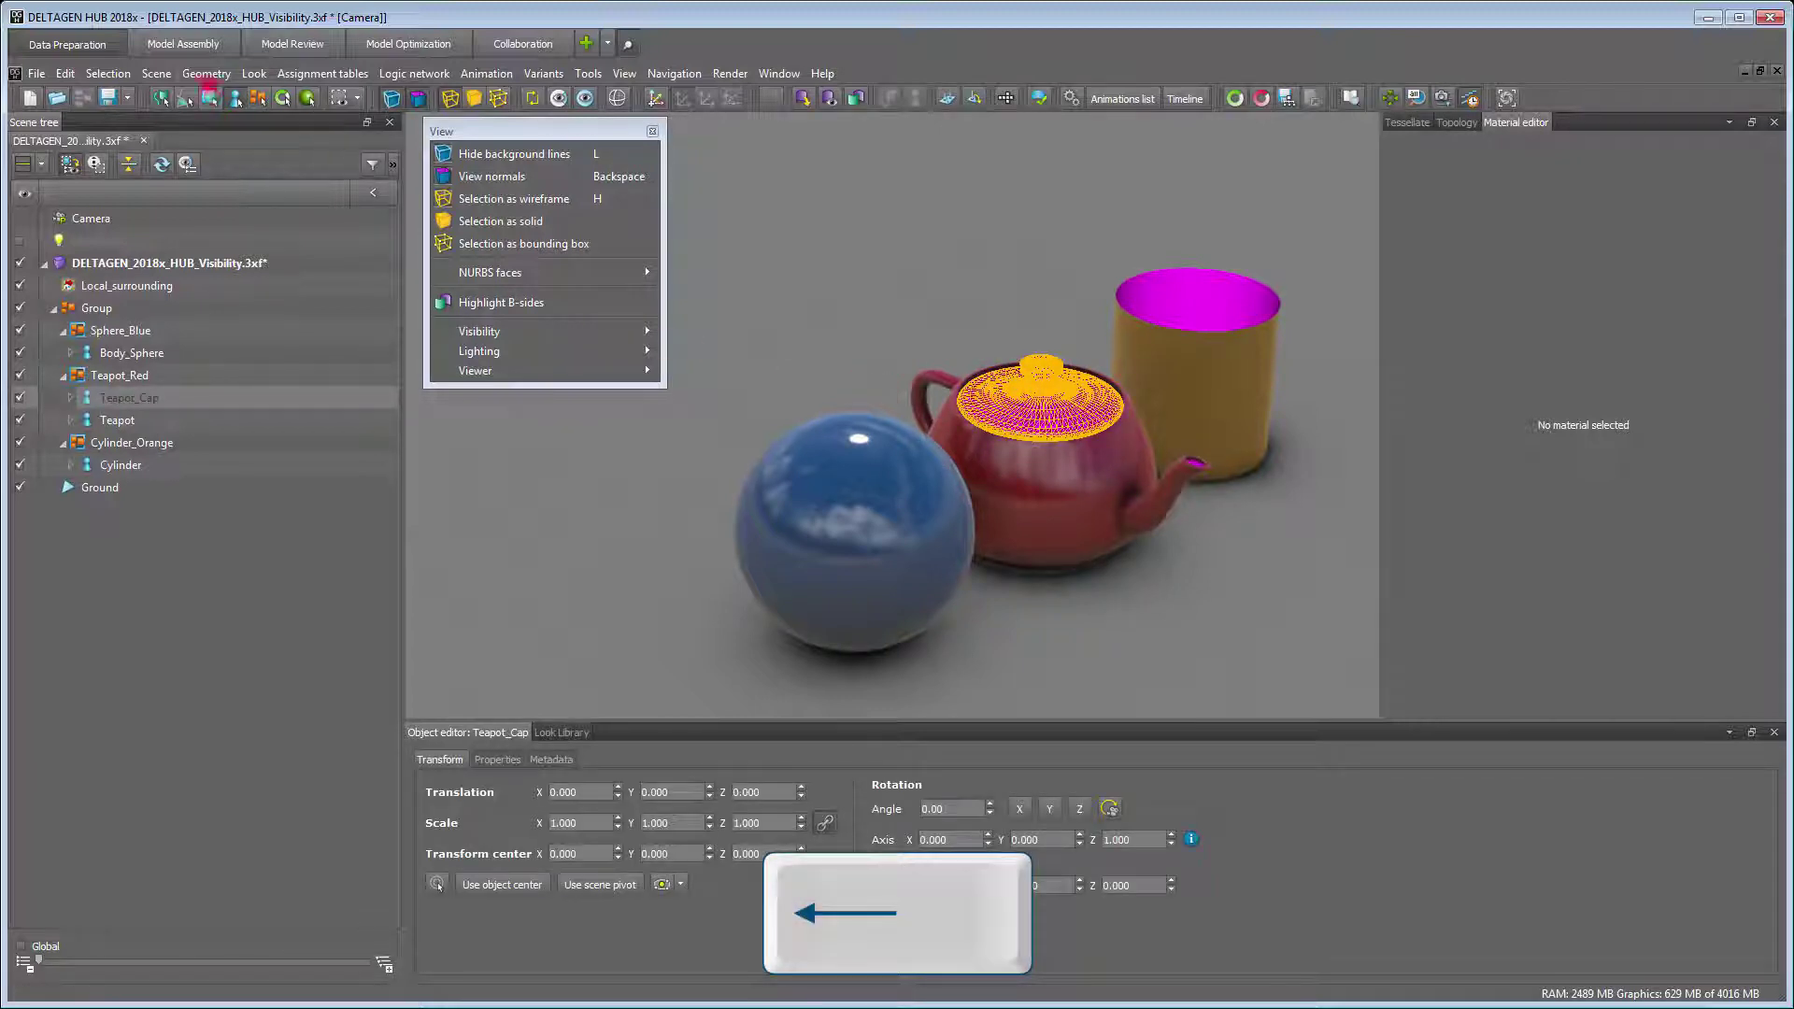
pyautogui.click(206, 73)
pyautogui.click(225, 155)
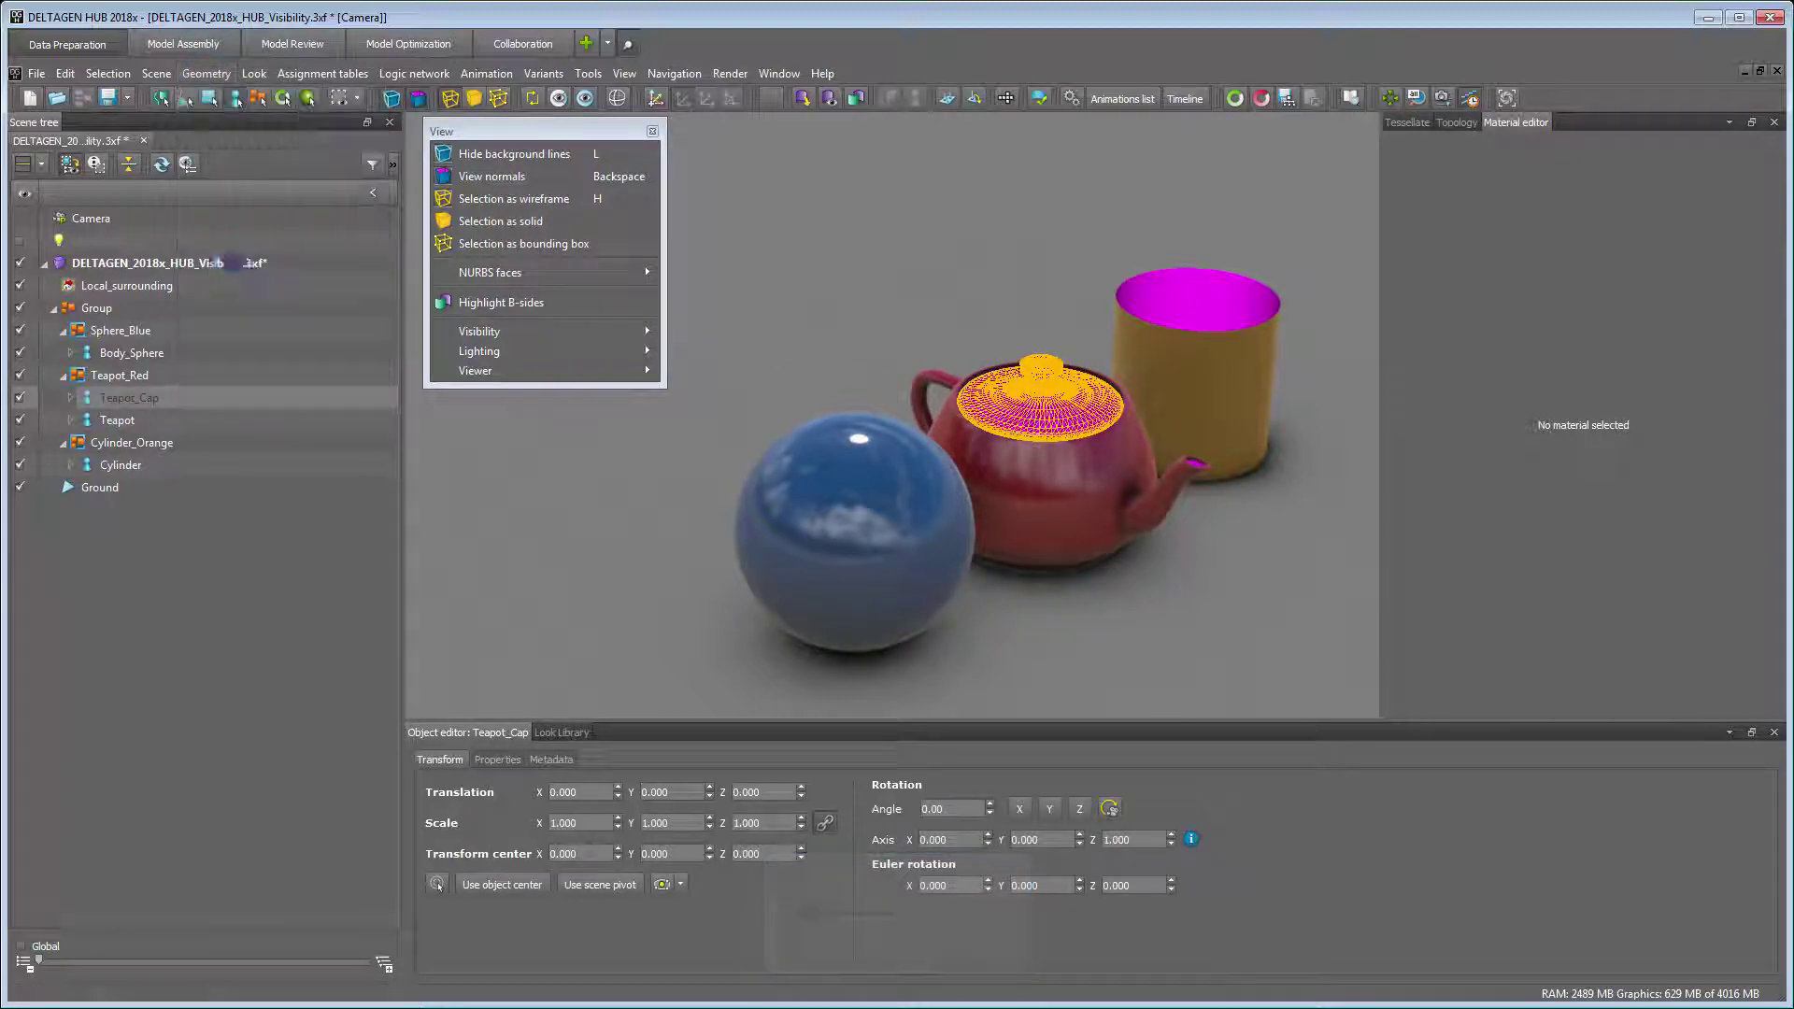
pyautogui.click(762, 245)
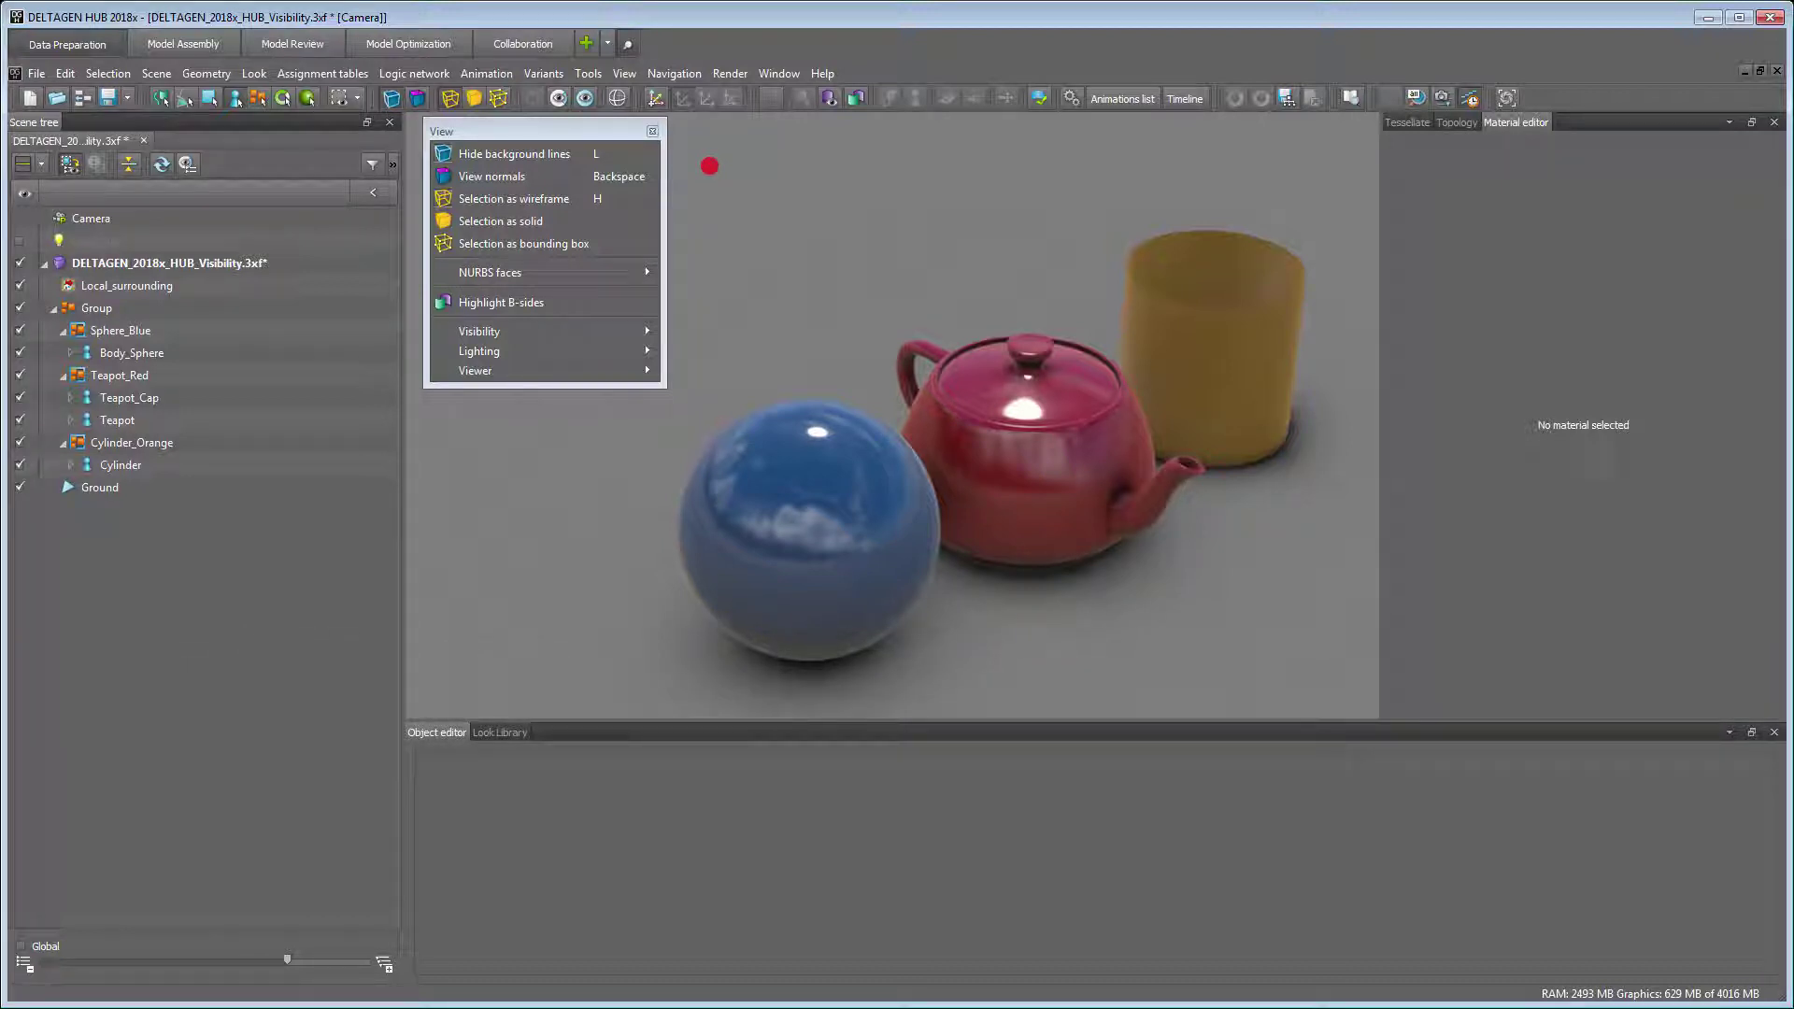
# - Detach the NURBS face visuals options beside the View options and show the NURBS boundaries
pyautogui.moveTo(630, 268)
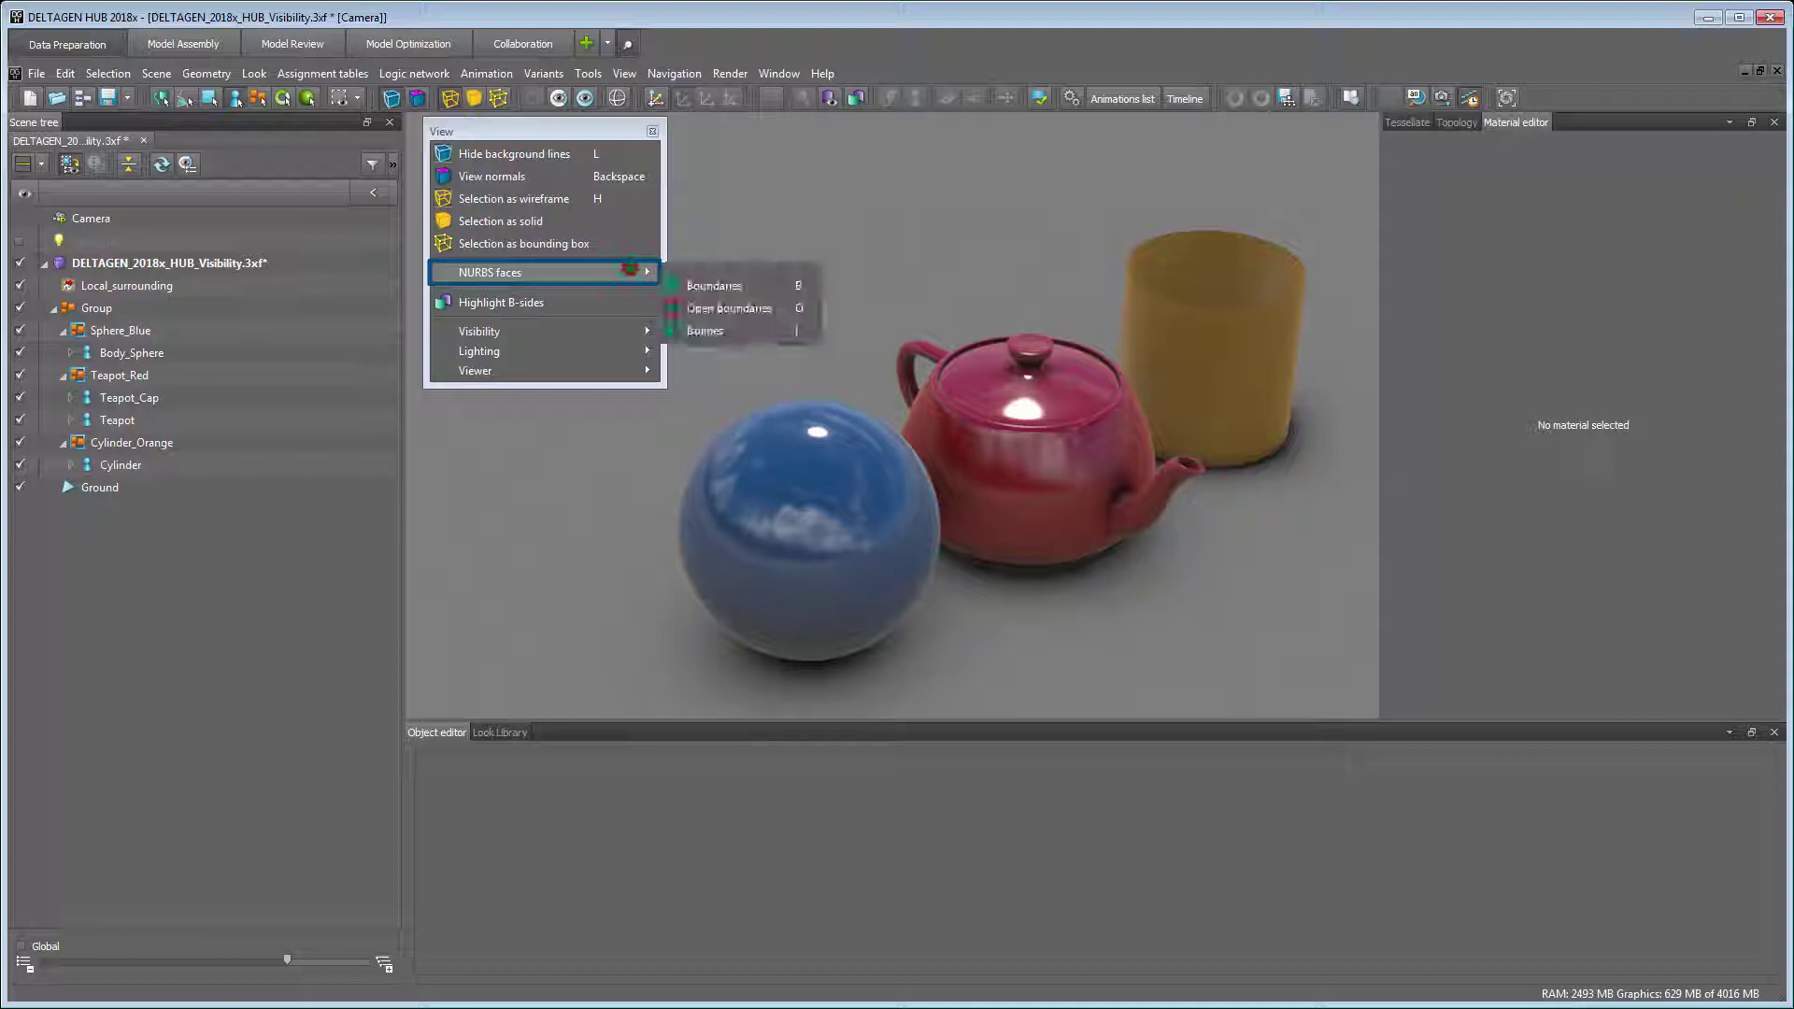
pyautogui.click(718, 233)
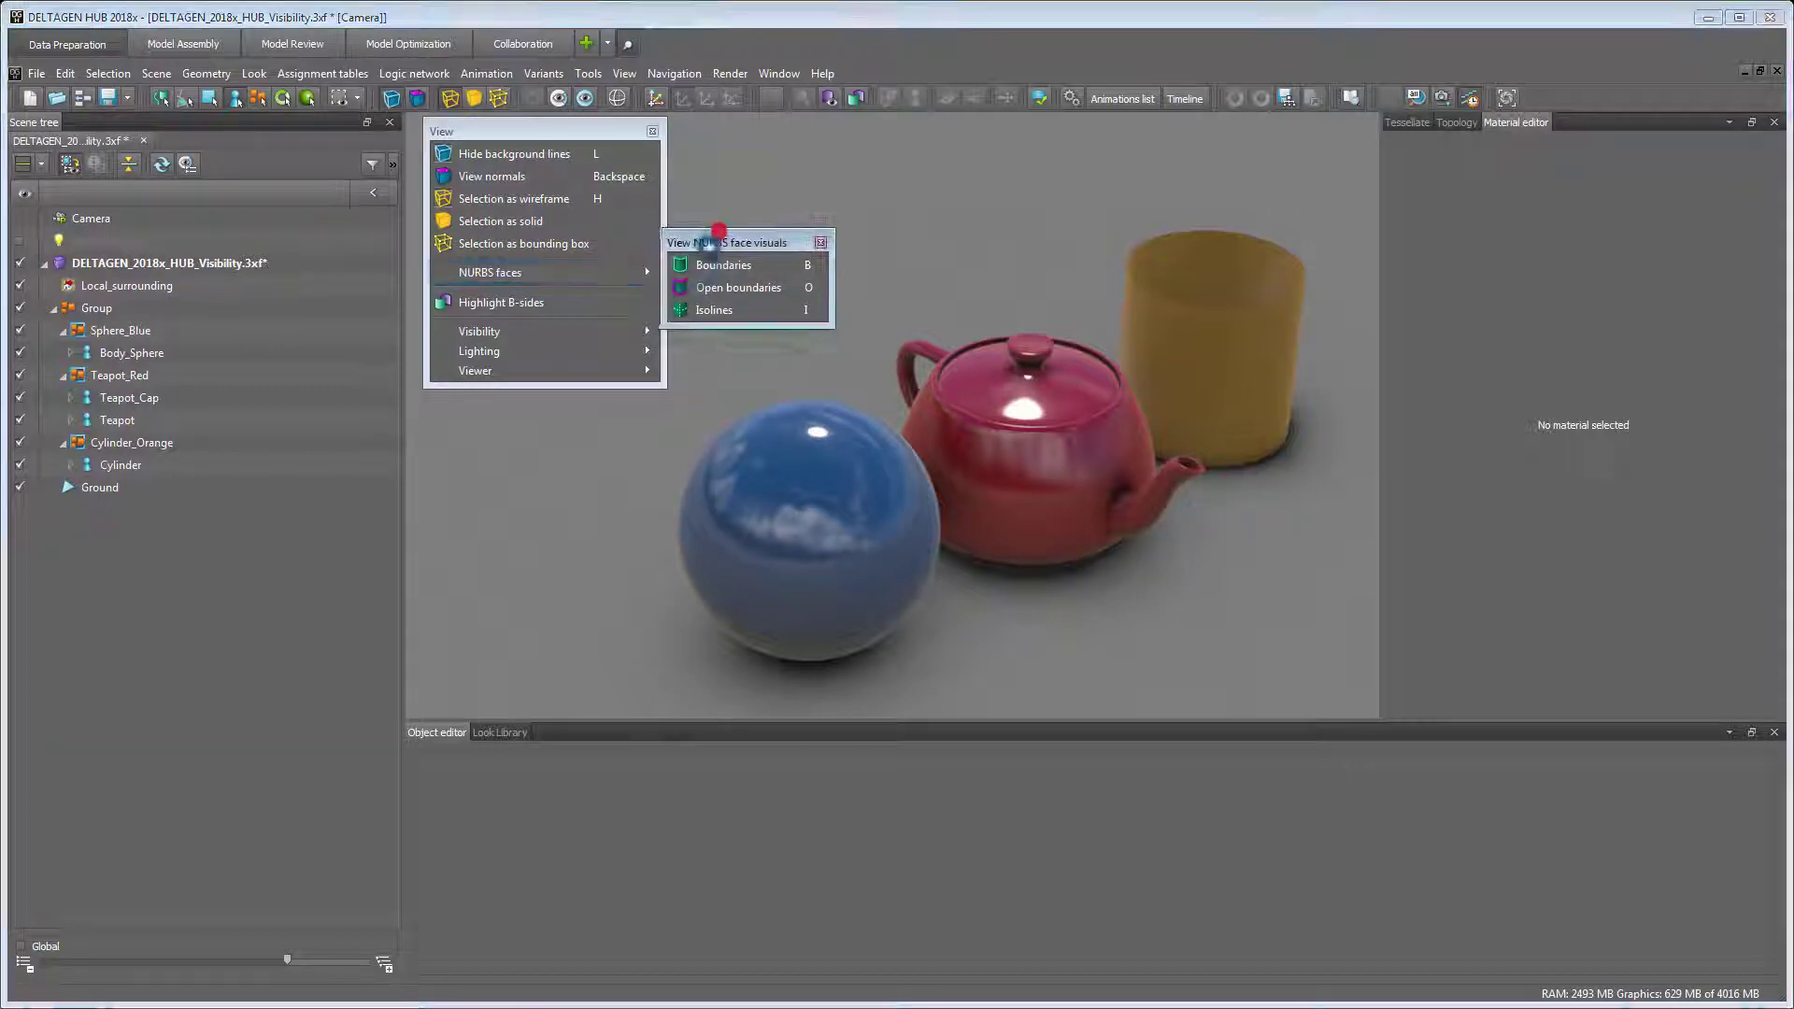
pyautogui.moveTo(719, 231); pyautogui.dragTo(734, 198)
pyautogui.press('b')
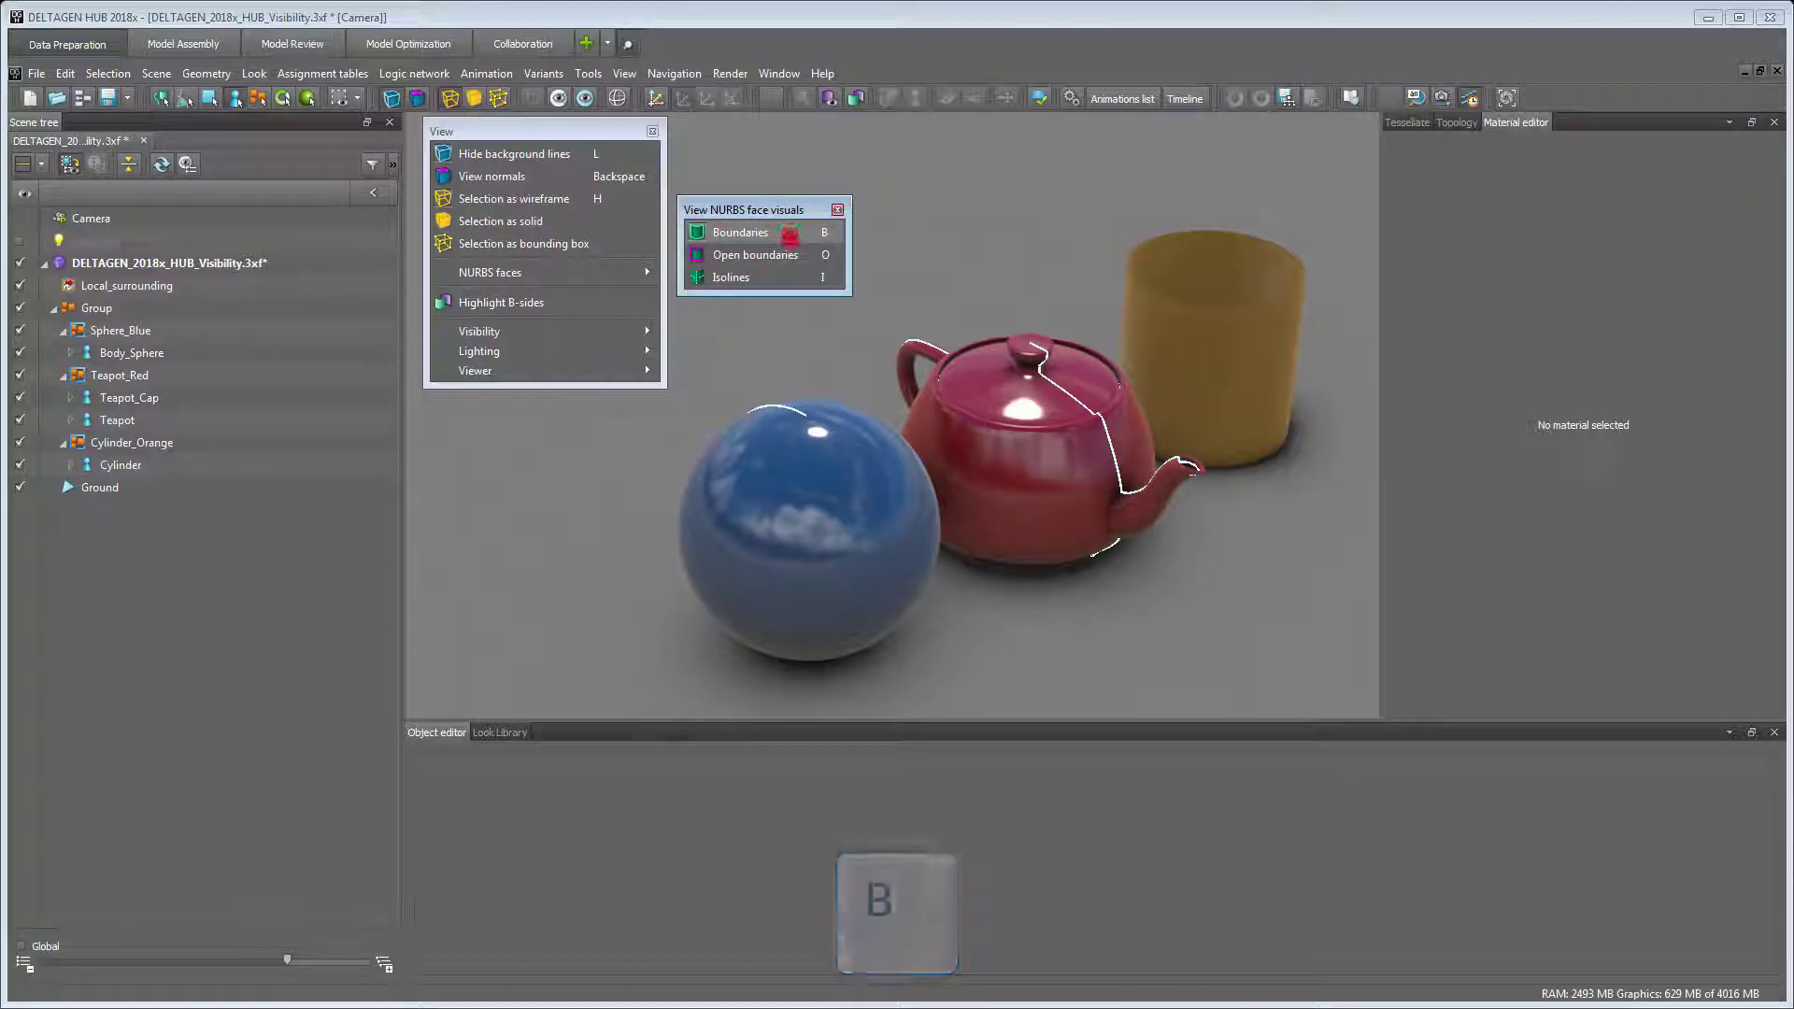
# - Show the open boundaries and isolines of the NURBS faces, inspecting the teapot spout up close
pyautogui.press('o')
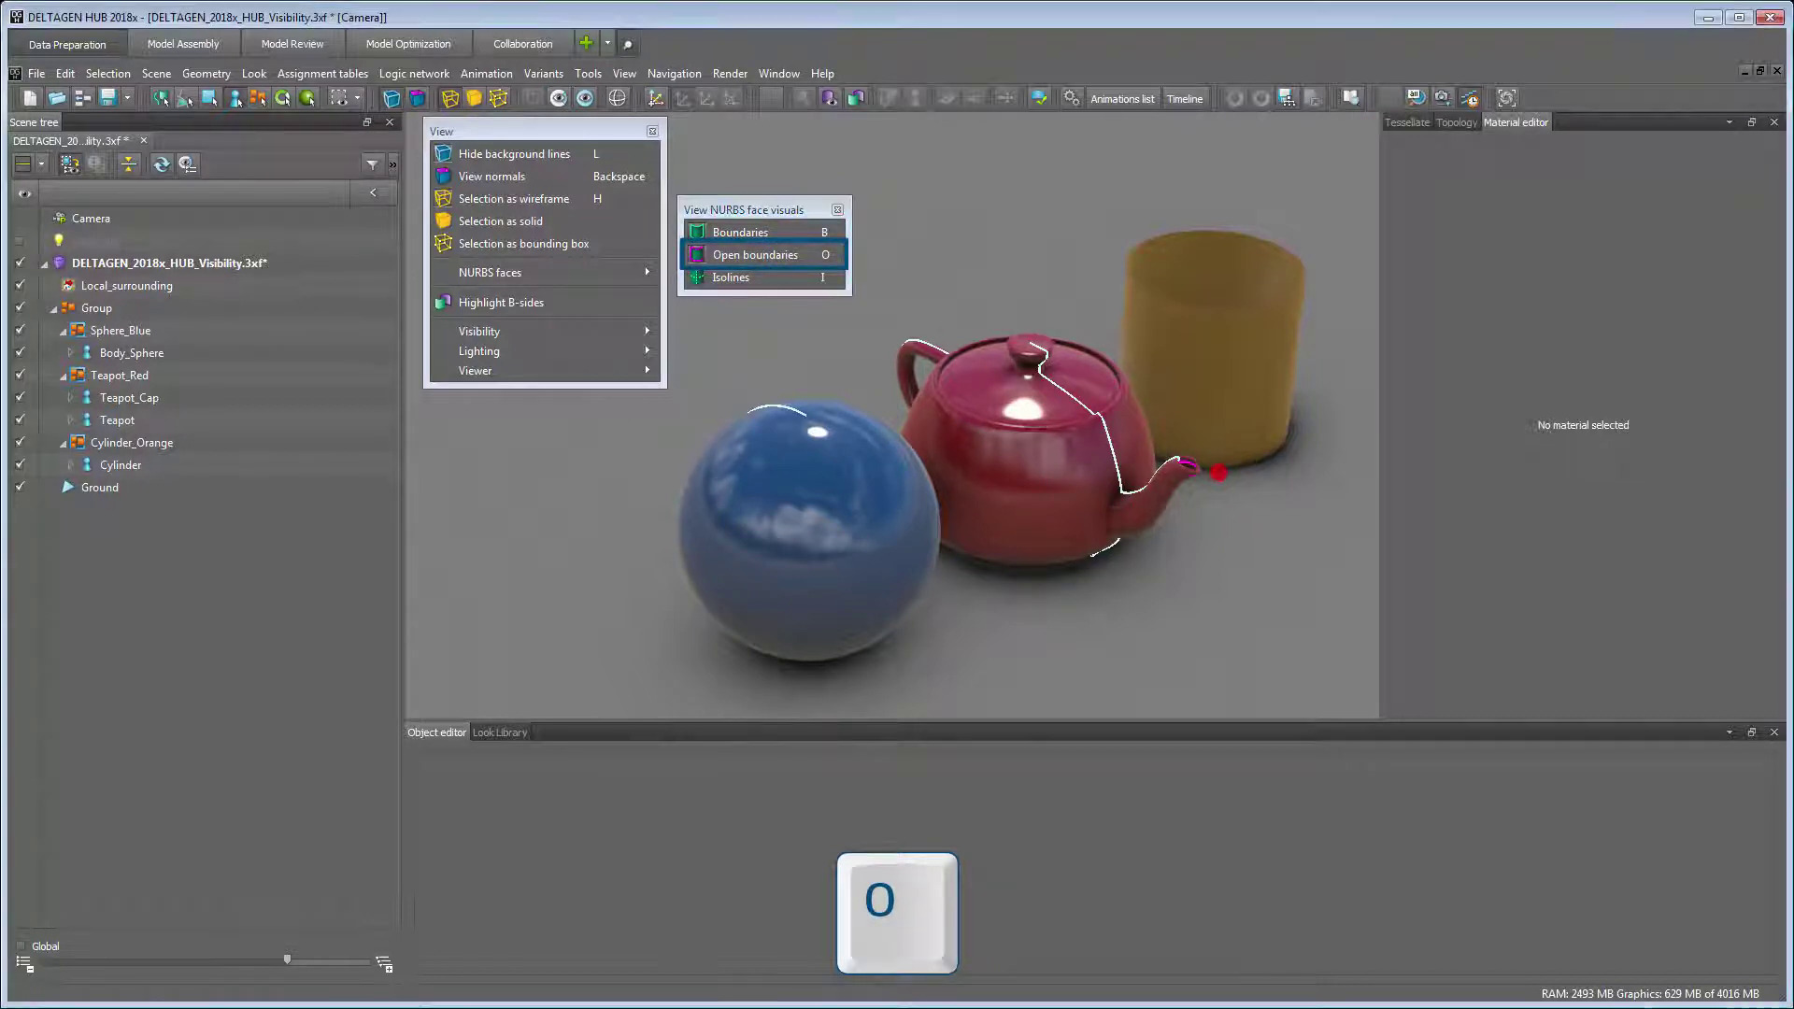
pyautogui.scroll(5, 1205, 475)
pyautogui.scroll(3, 1186, 525)
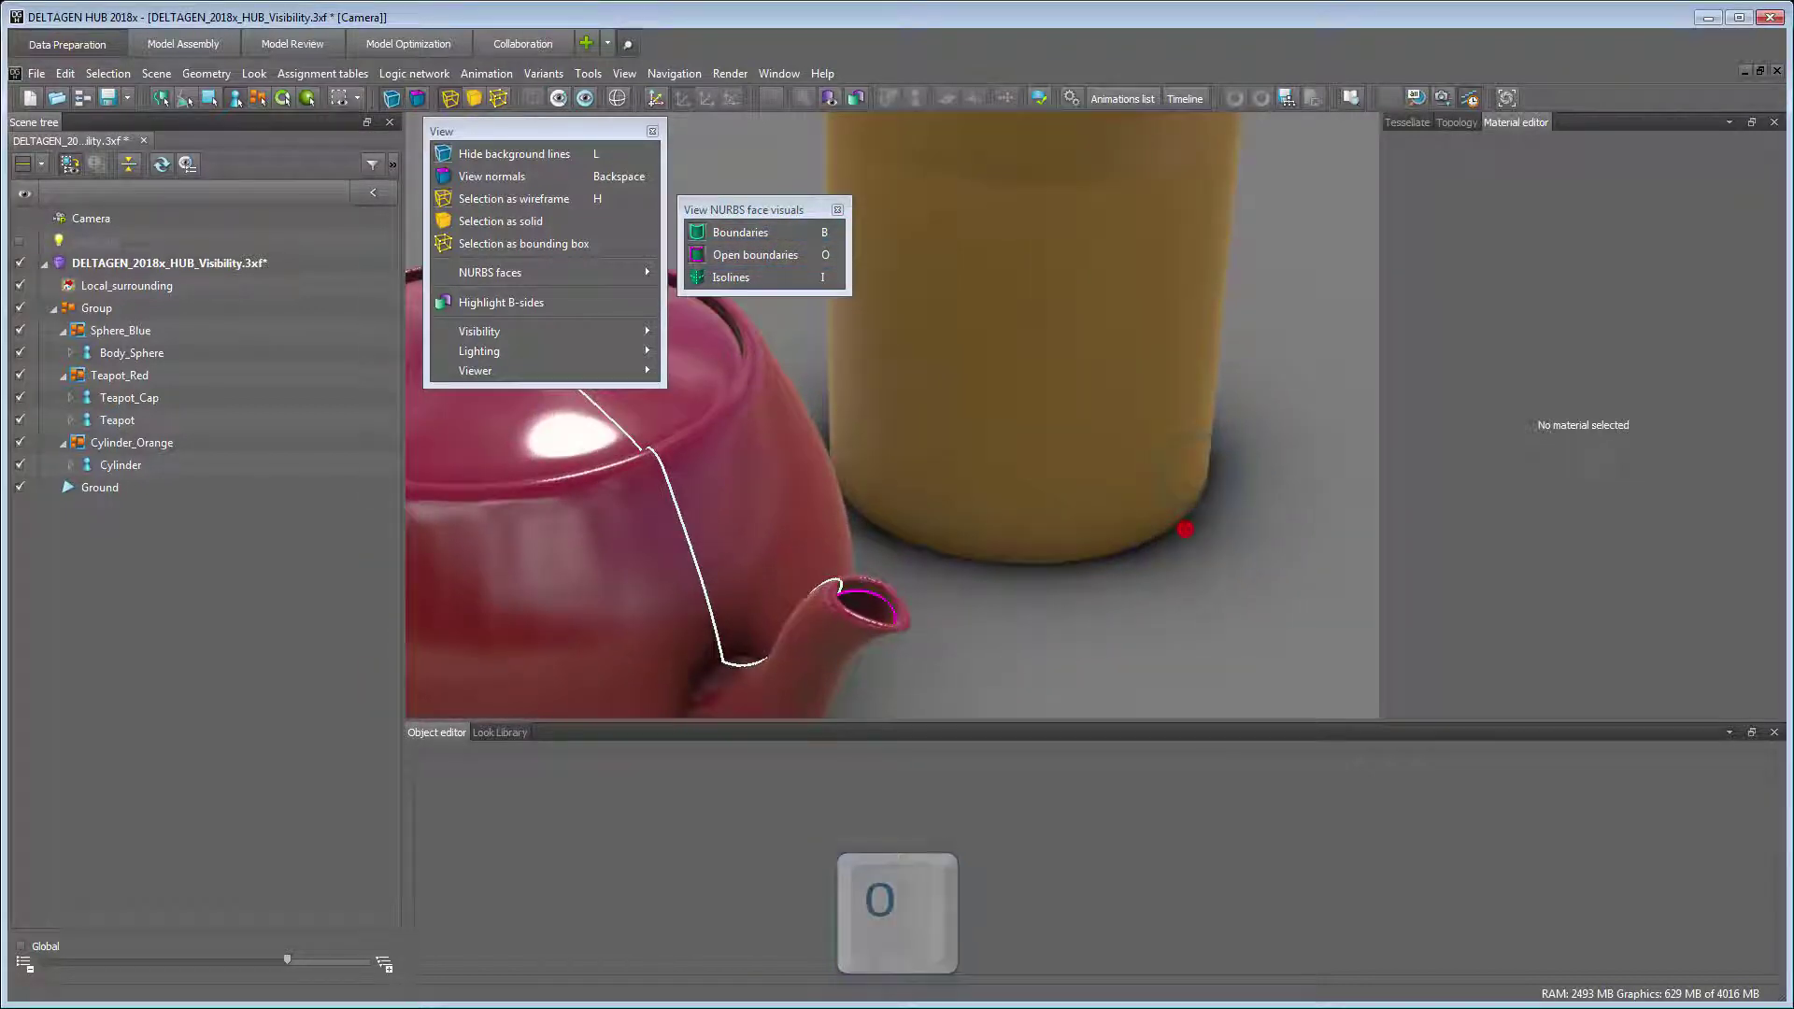
pyautogui.press('i')
pyautogui.scroll(-5, 1186, 525)
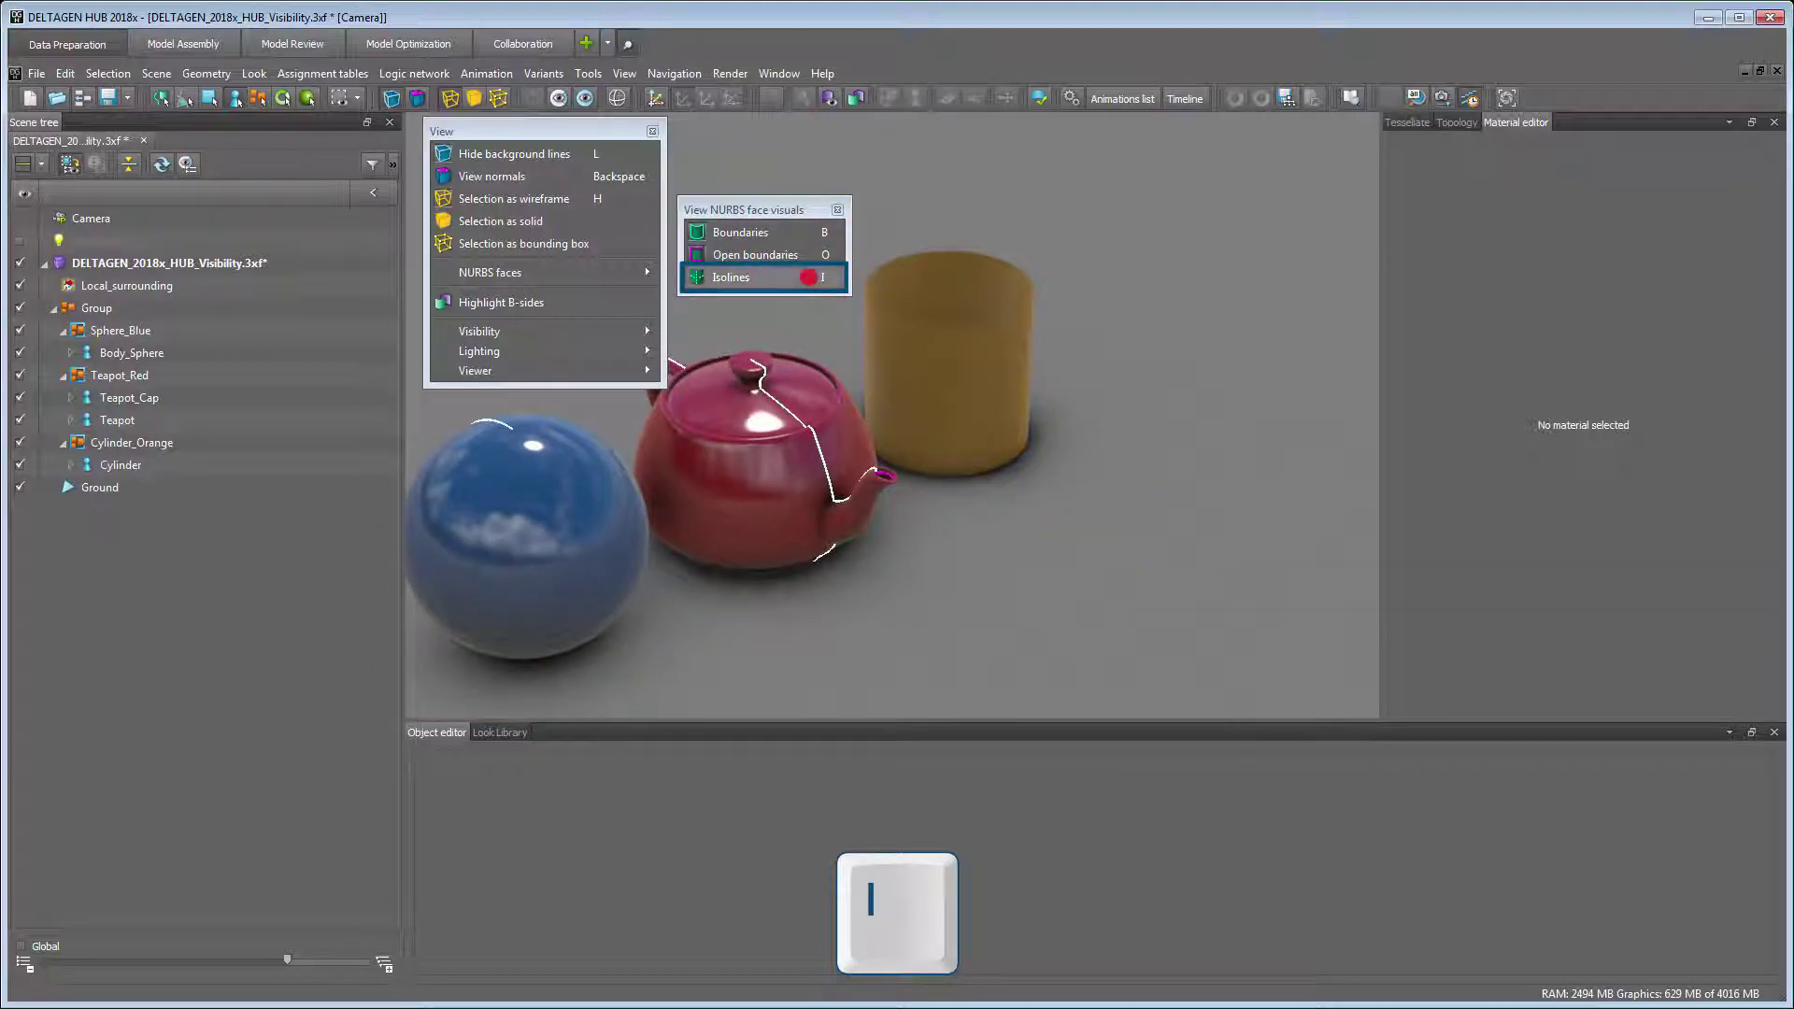
pyautogui.click(806, 279)
pyautogui.moveTo(816, 437); pyautogui.dragTo(1150, 412)
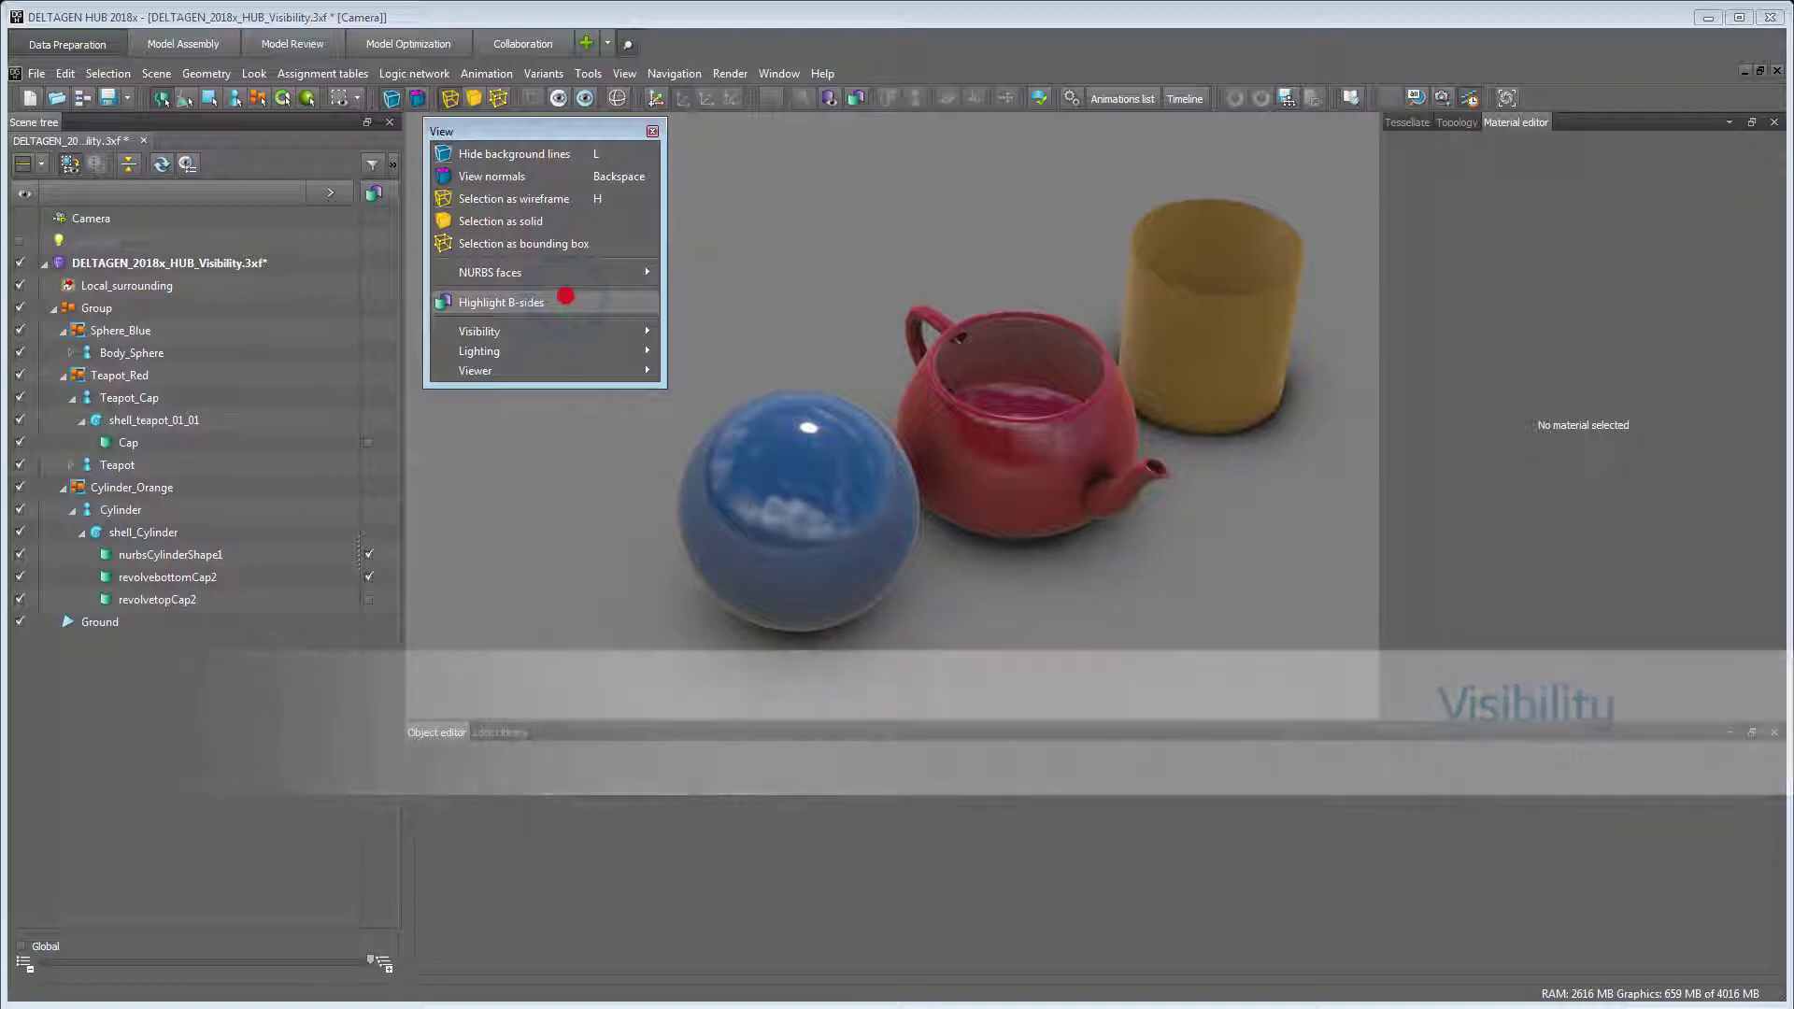
# - Highlight the B-sides with B-sides set to visible, and set the teapot's Cap surface to A-side
pyautogui.click(566, 296)
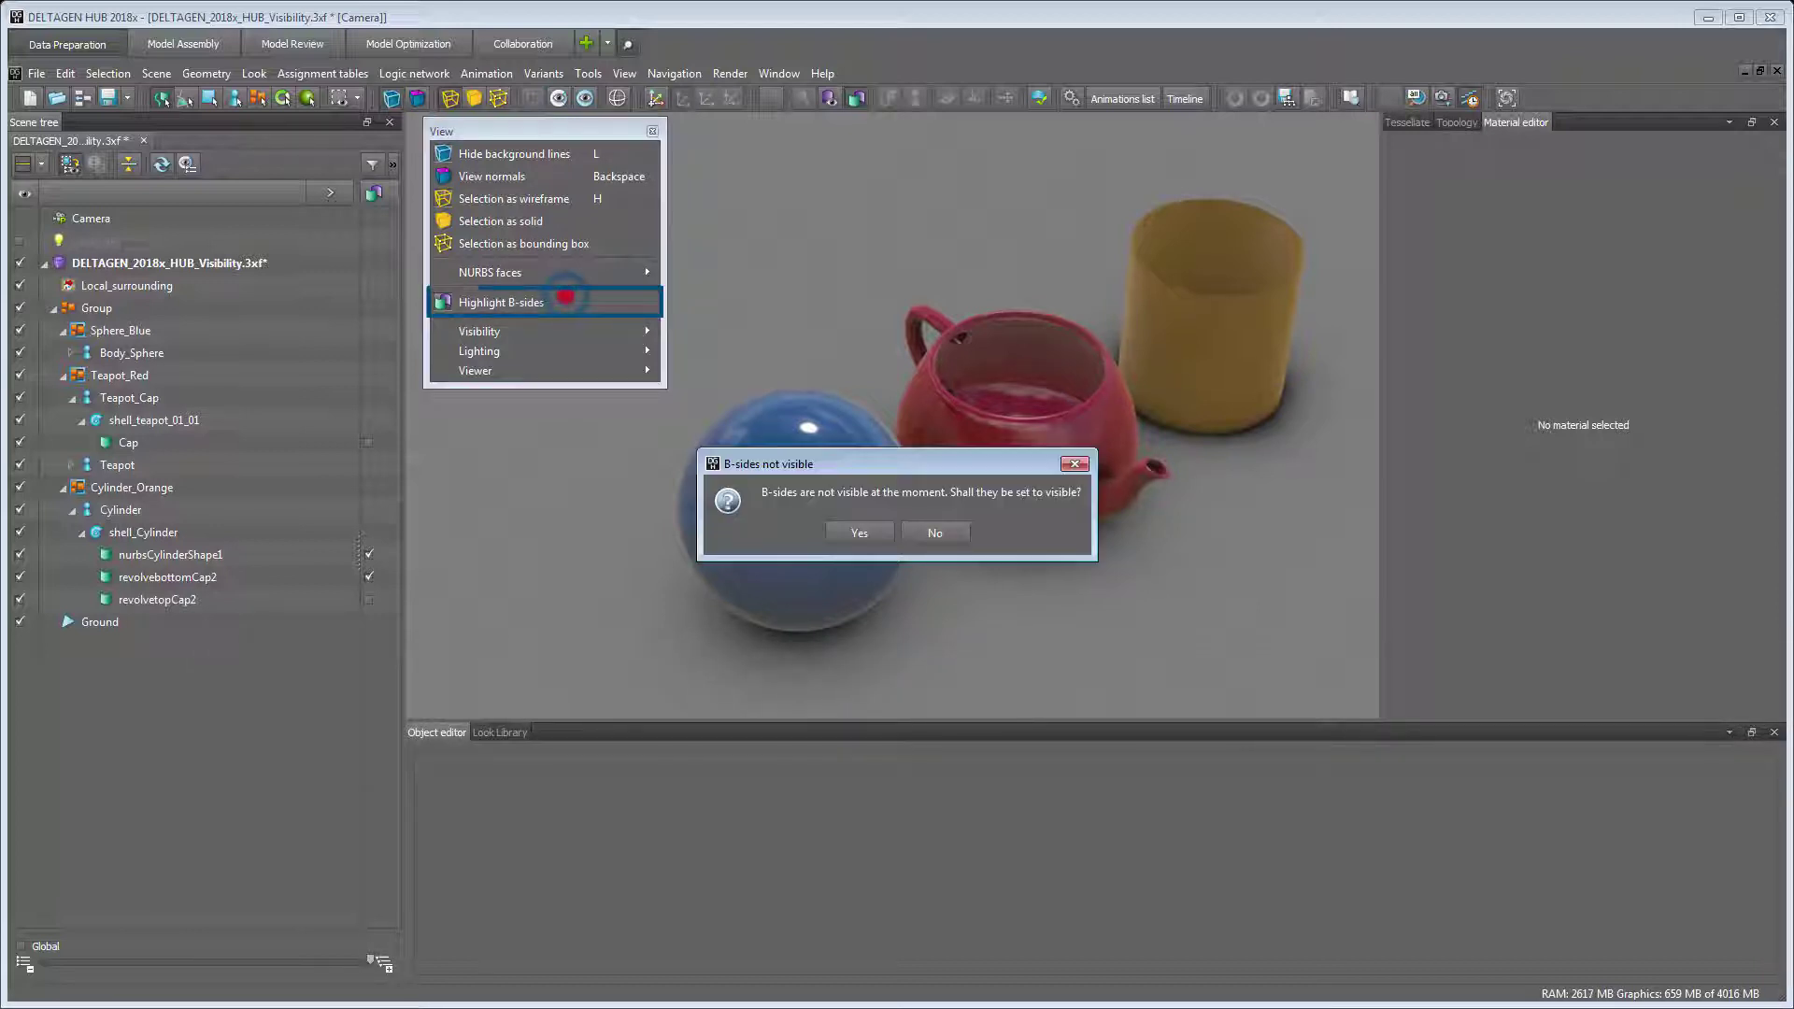
pyautogui.click(859, 532)
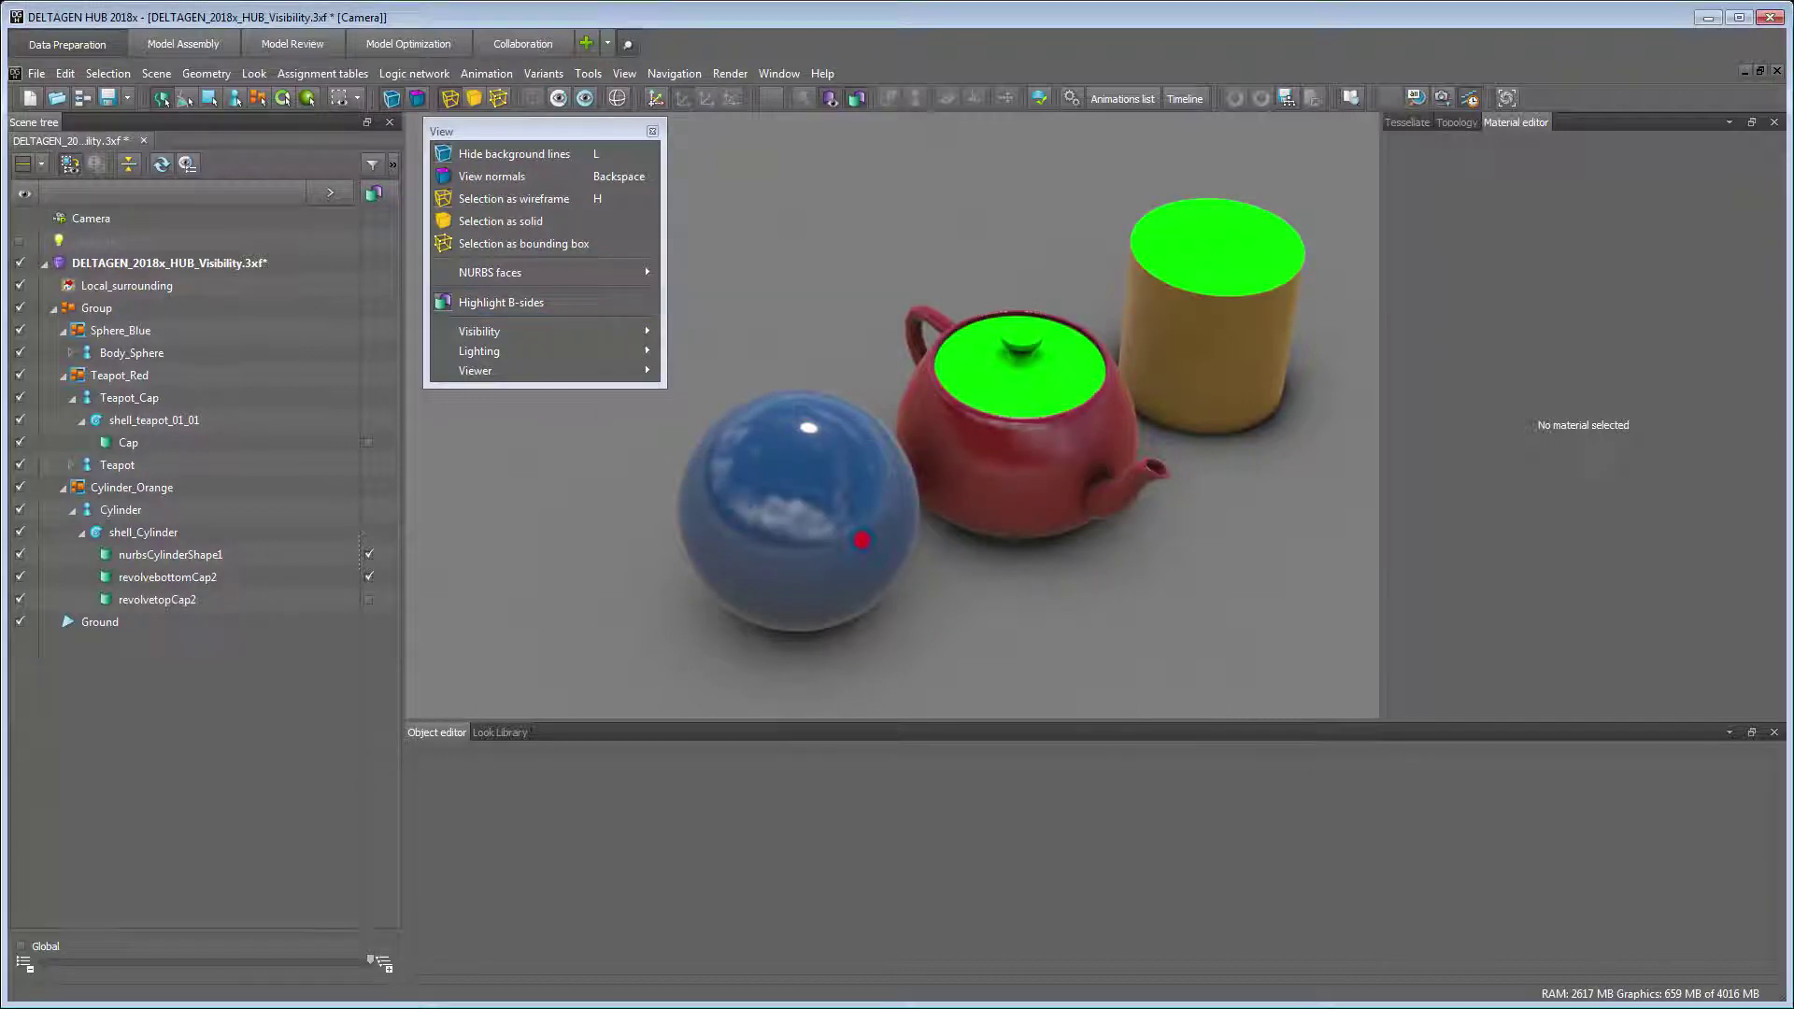
pyautogui.click(996, 383)
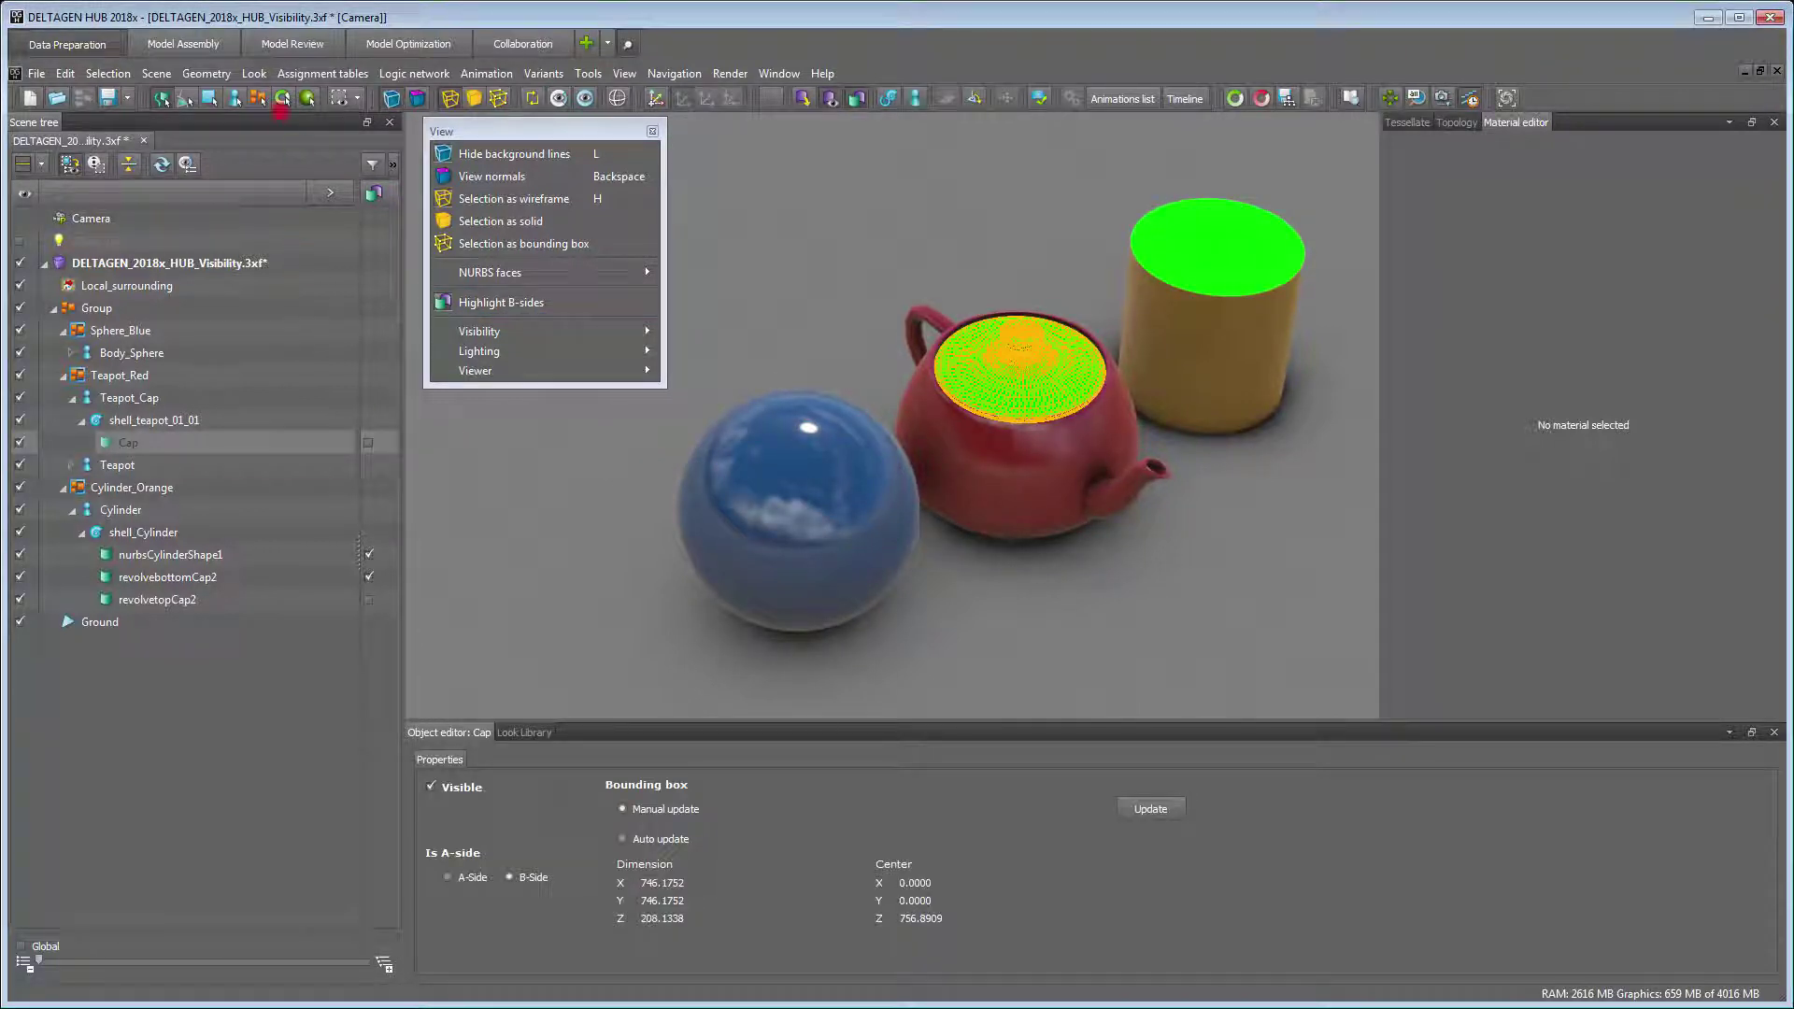
pyautogui.click(206, 73)
pyautogui.moveTo(309, 101)
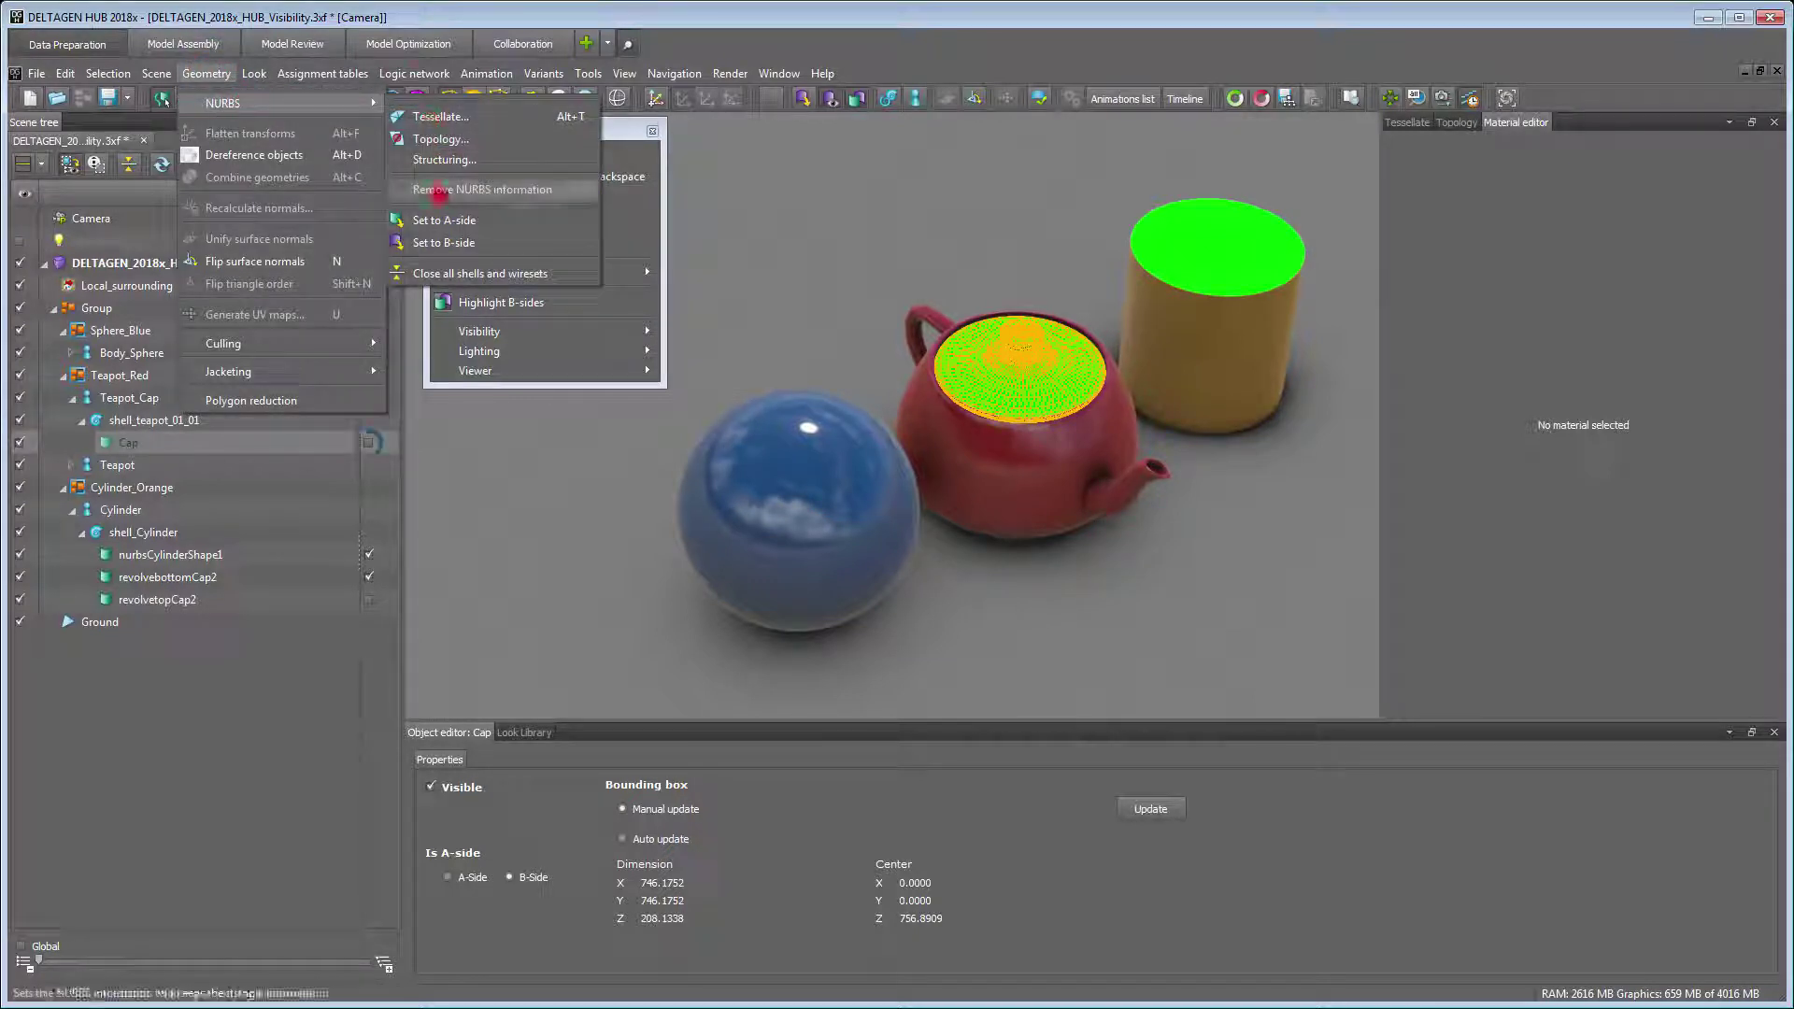
pyautogui.click(442, 220)
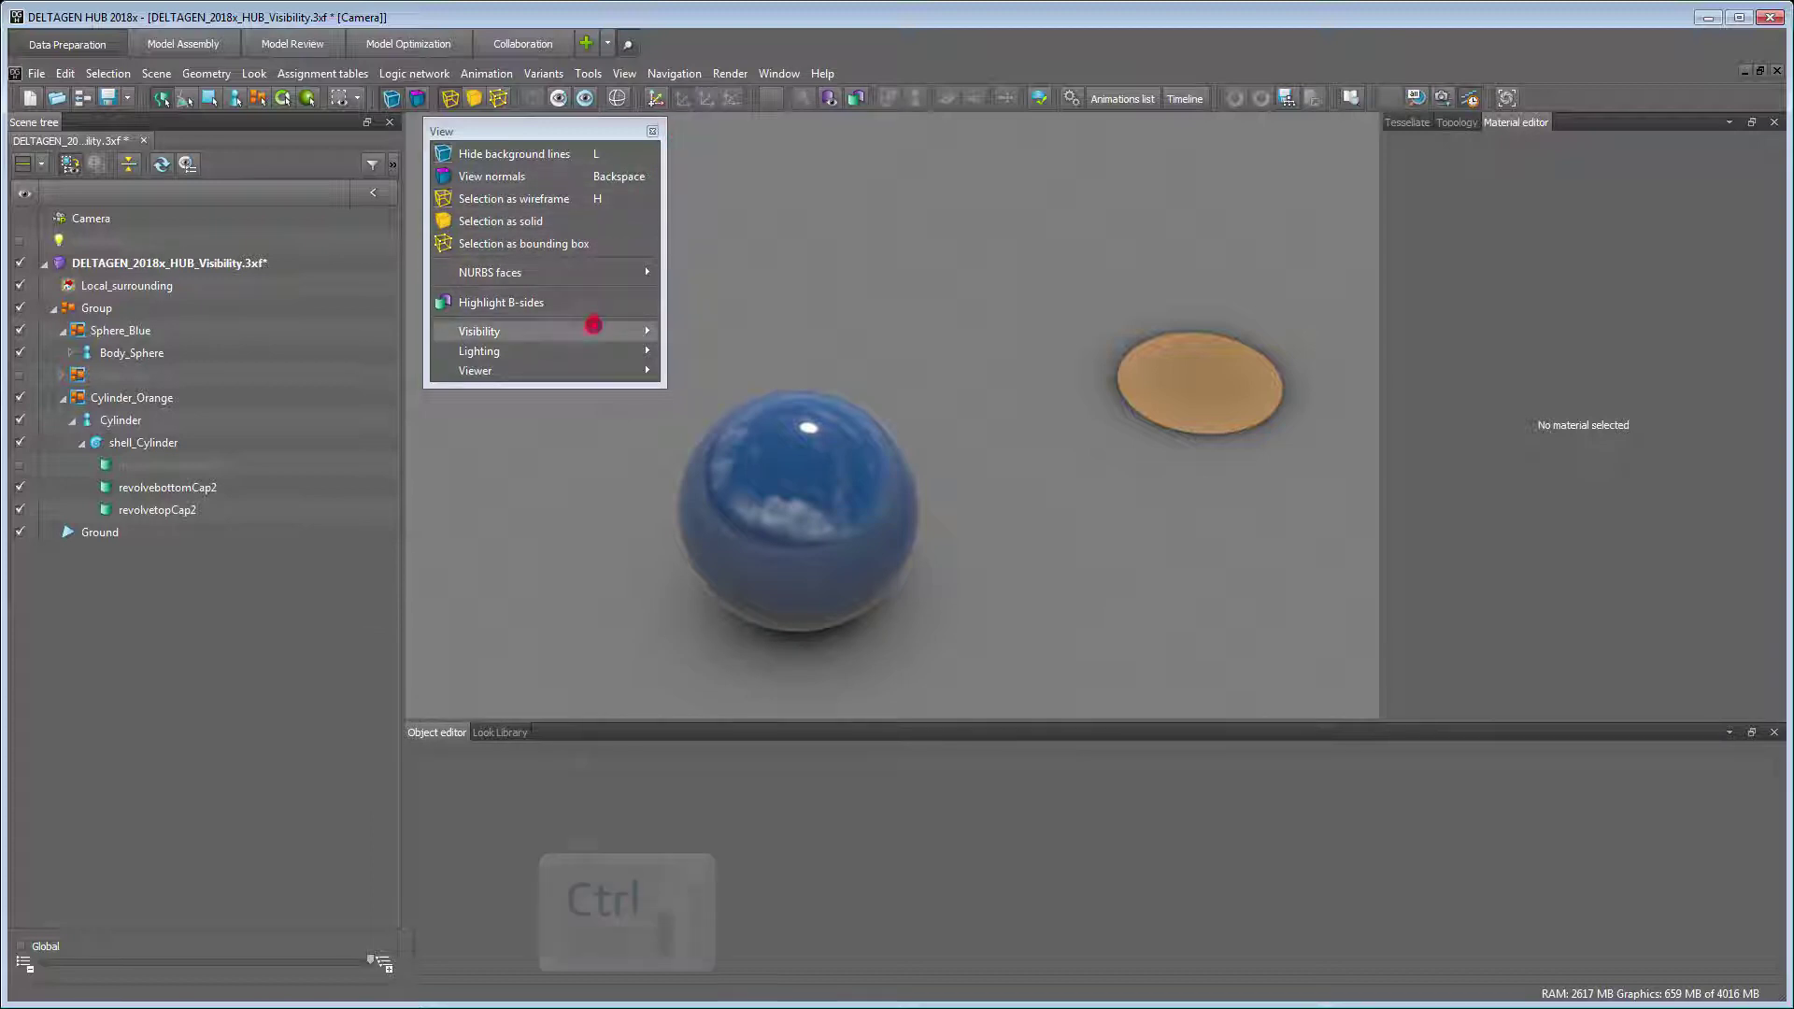
# - Detach the Visibility options beside the View options and unhide all objects in the scene
pyautogui.click(595, 325)
pyautogui.click(665, 327)
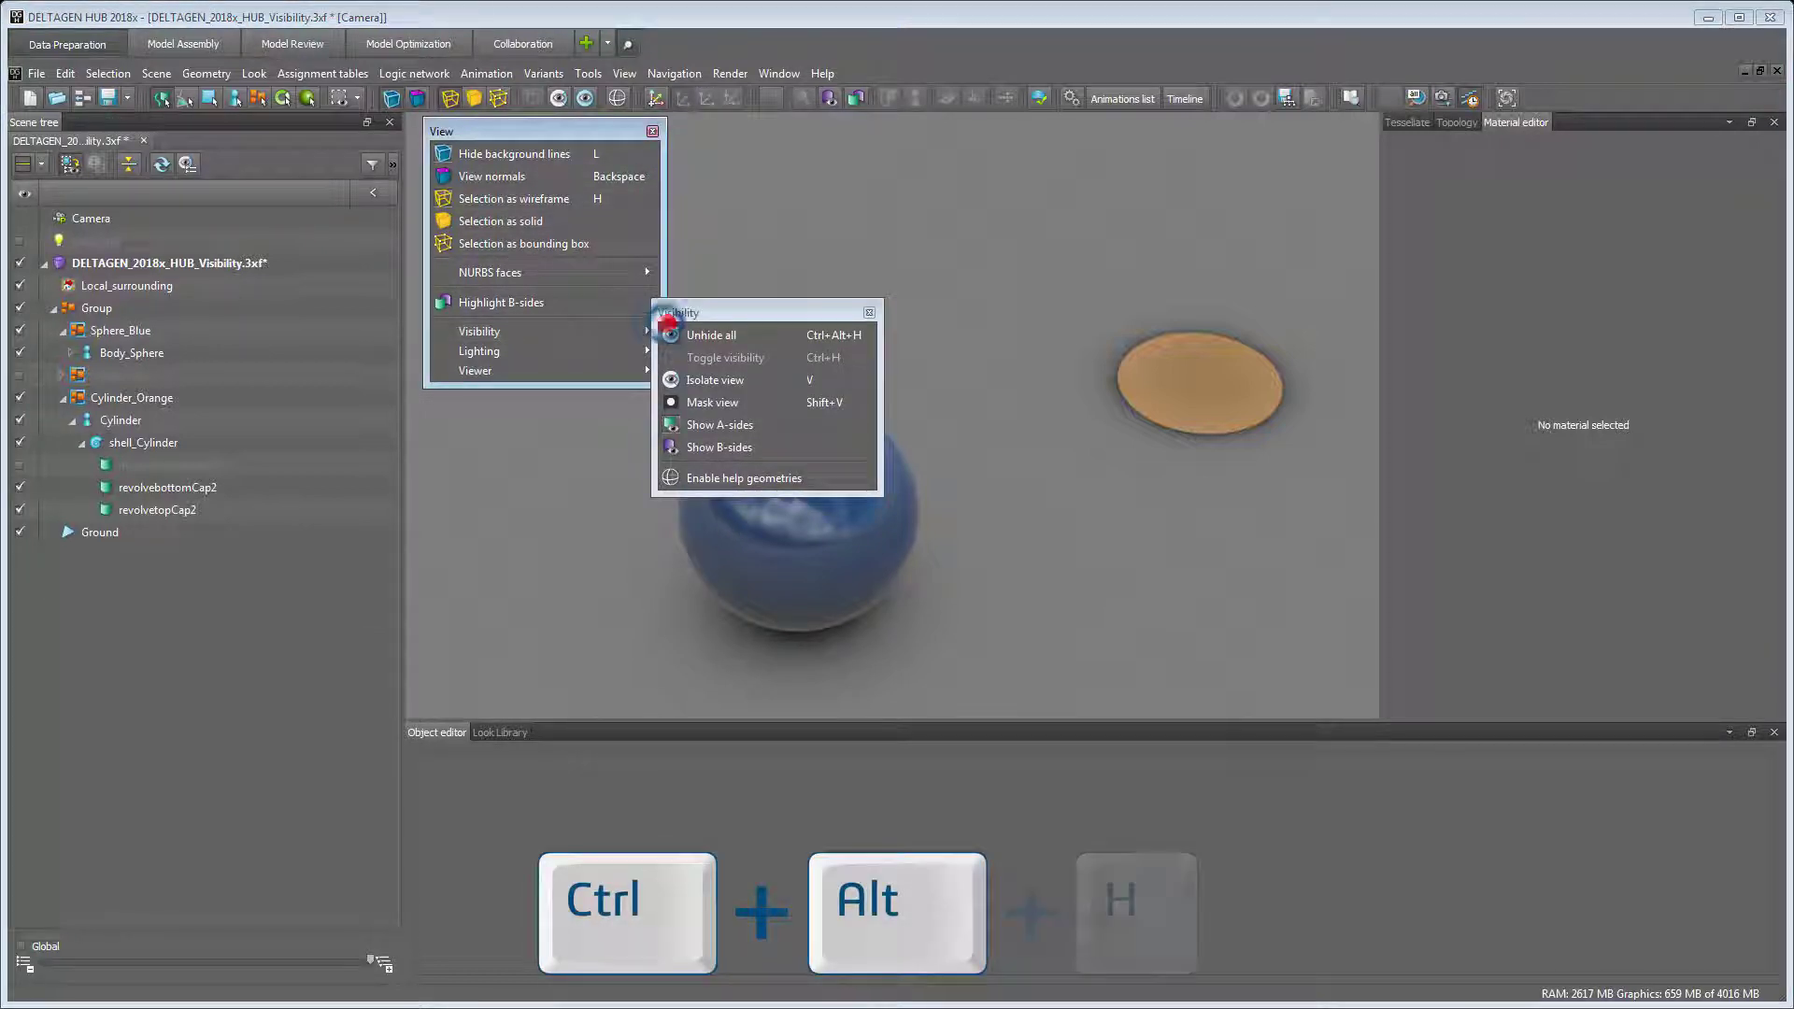
pyautogui.moveTo(703, 306); pyautogui.dragTo(734, 128)
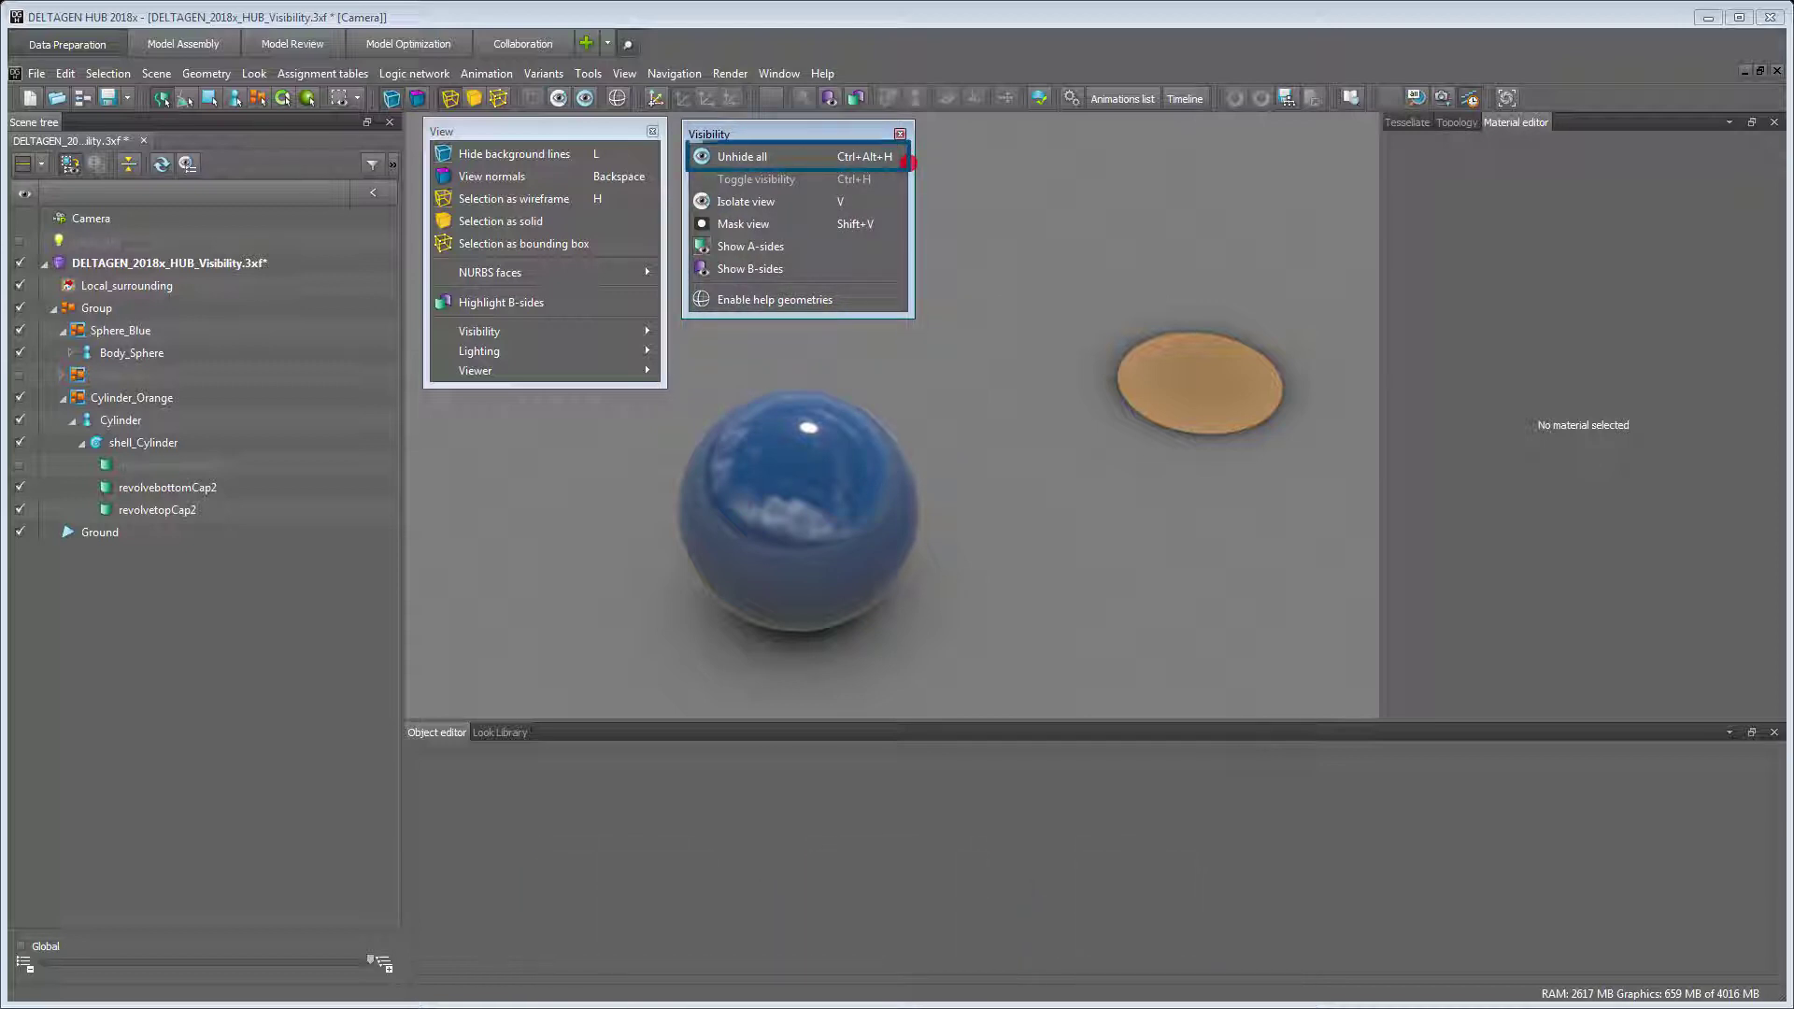
pyautogui.click(906, 160)
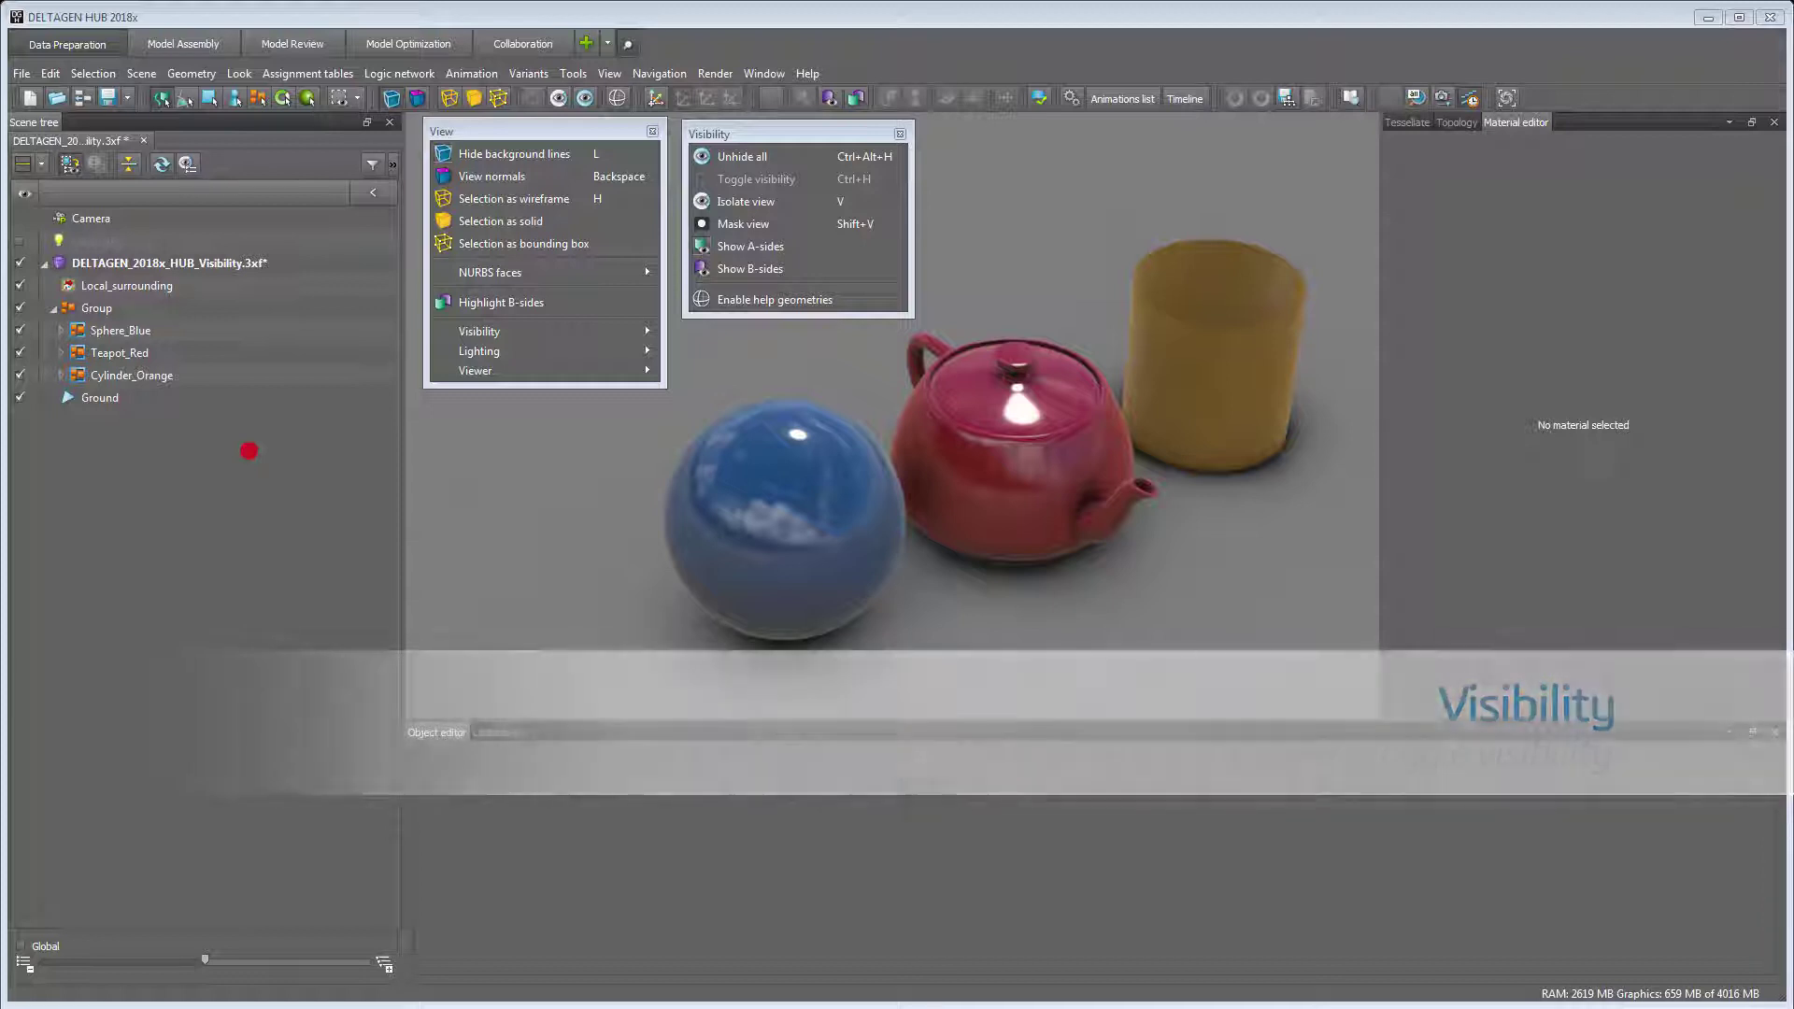
# - Hide the Teapot_Red group with Toggle visibility, make it visible again and clear the selection
pyautogui.click(250, 353)
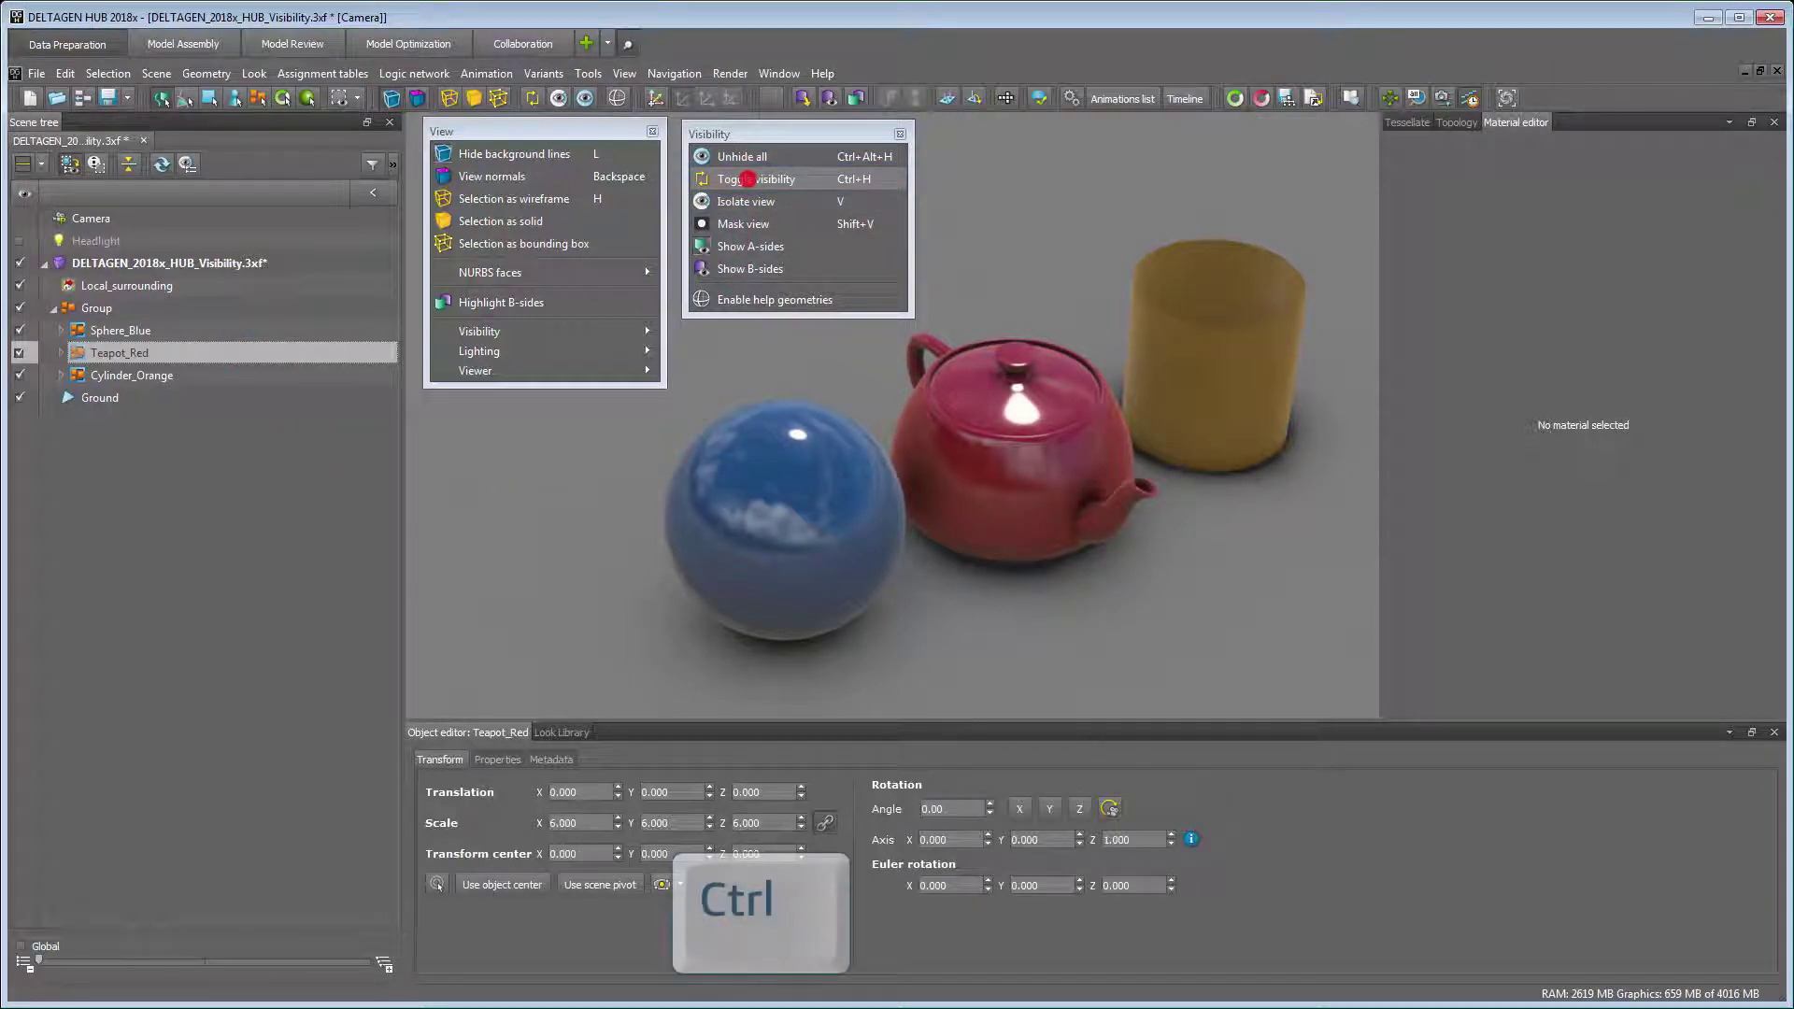
pyautogui.hotkey('ctrl', 'h')
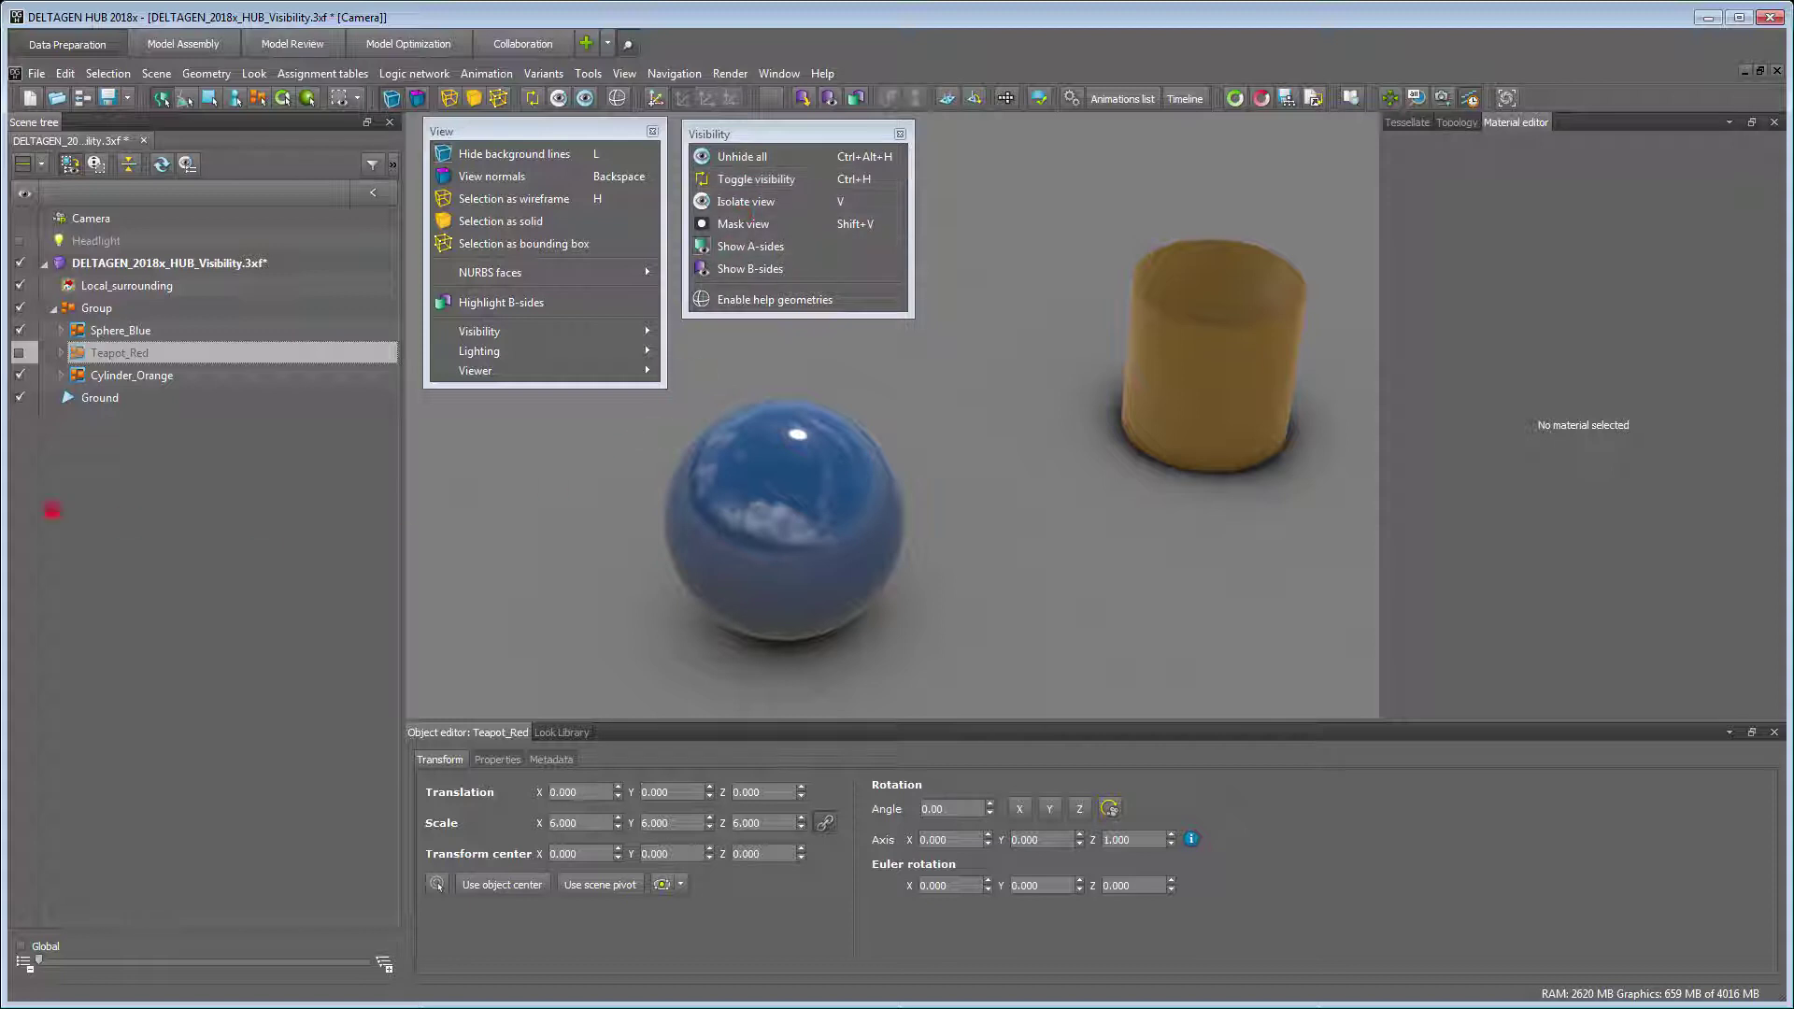
pyautogui.click(19, 353)
pyautogui.click(19, 353)
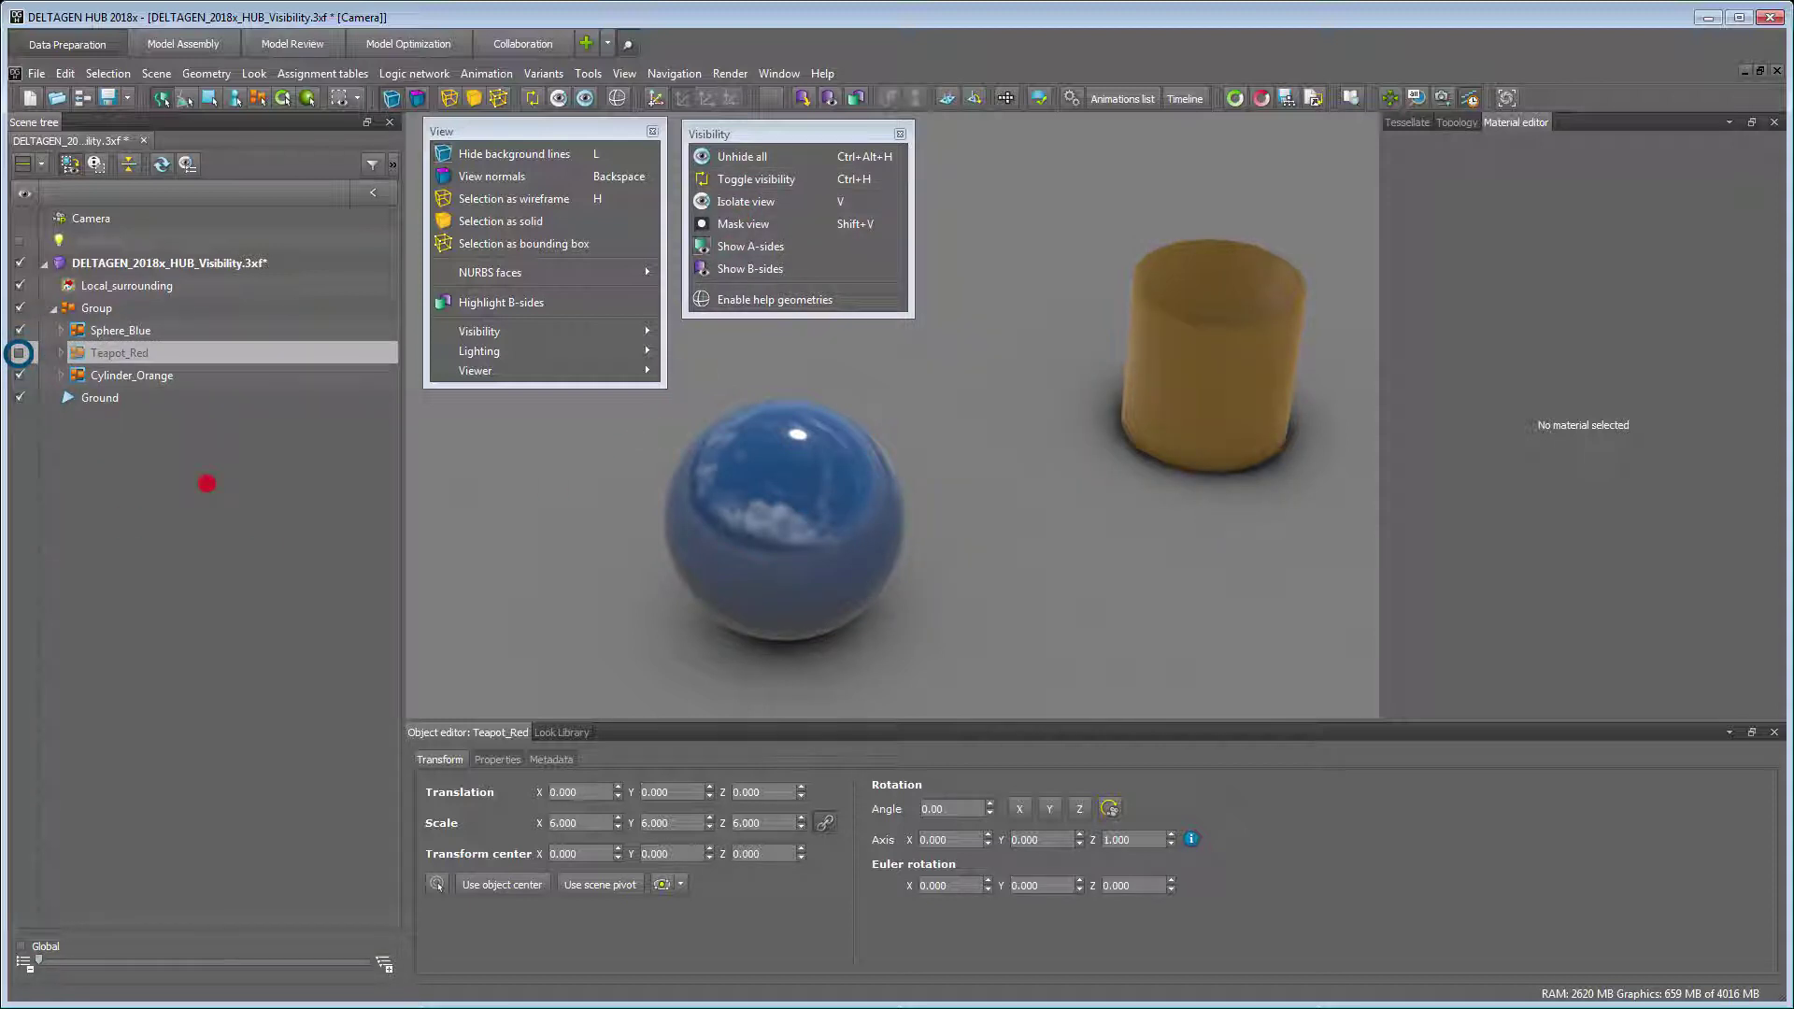
pyautogui.click(19, 353)
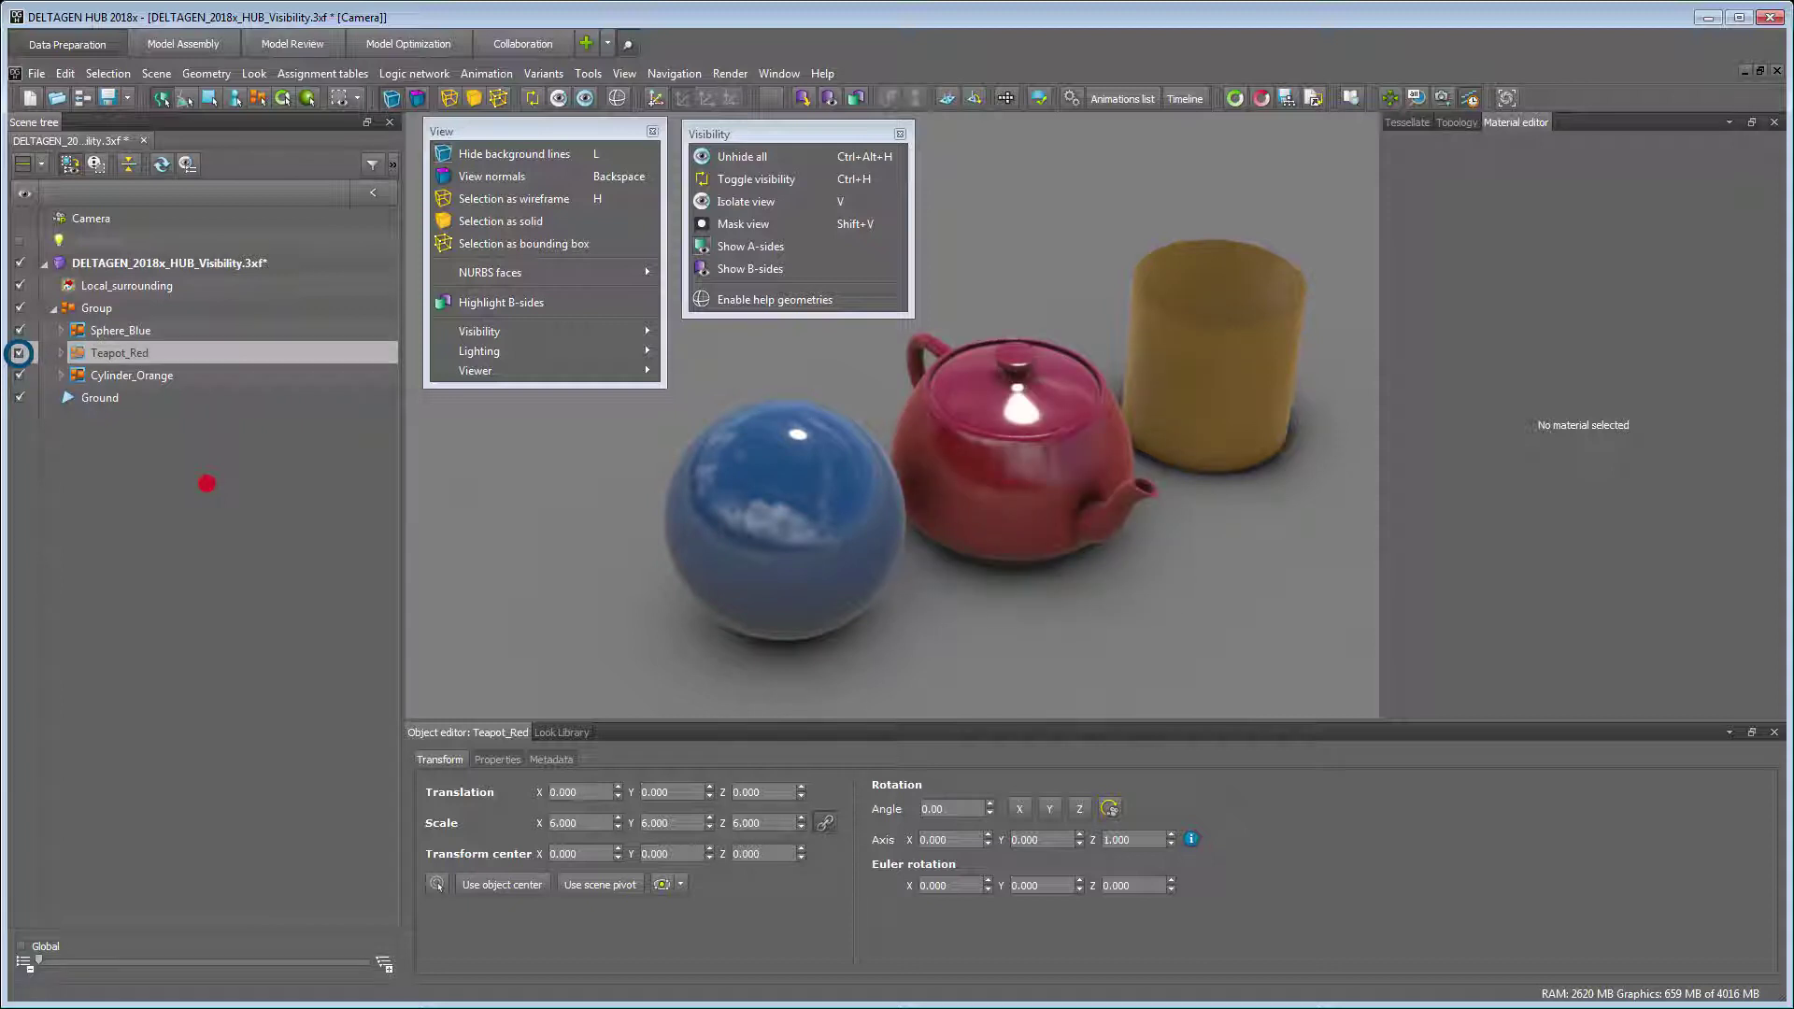
pyautogui.click(207, 484)
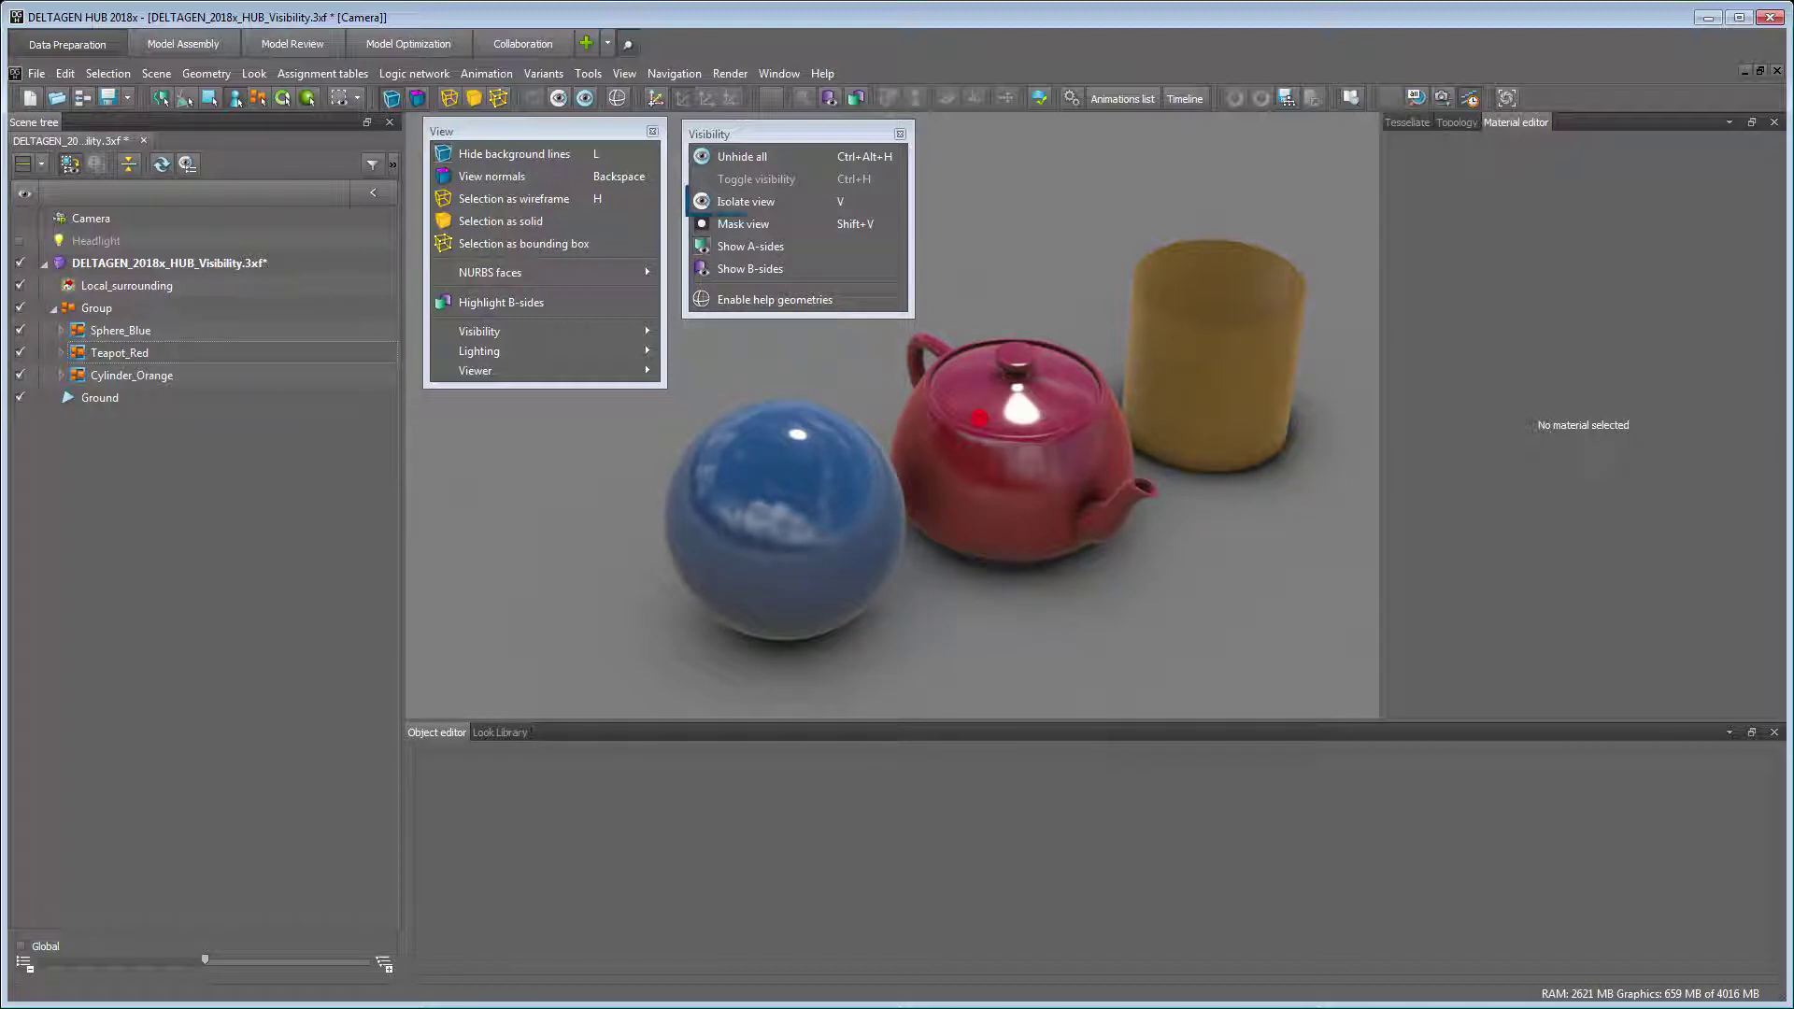
# - Isolate Teapot_Cap in the view with its selection shown as wireframe, and clear the selection
pyautogui.click(979, 418)
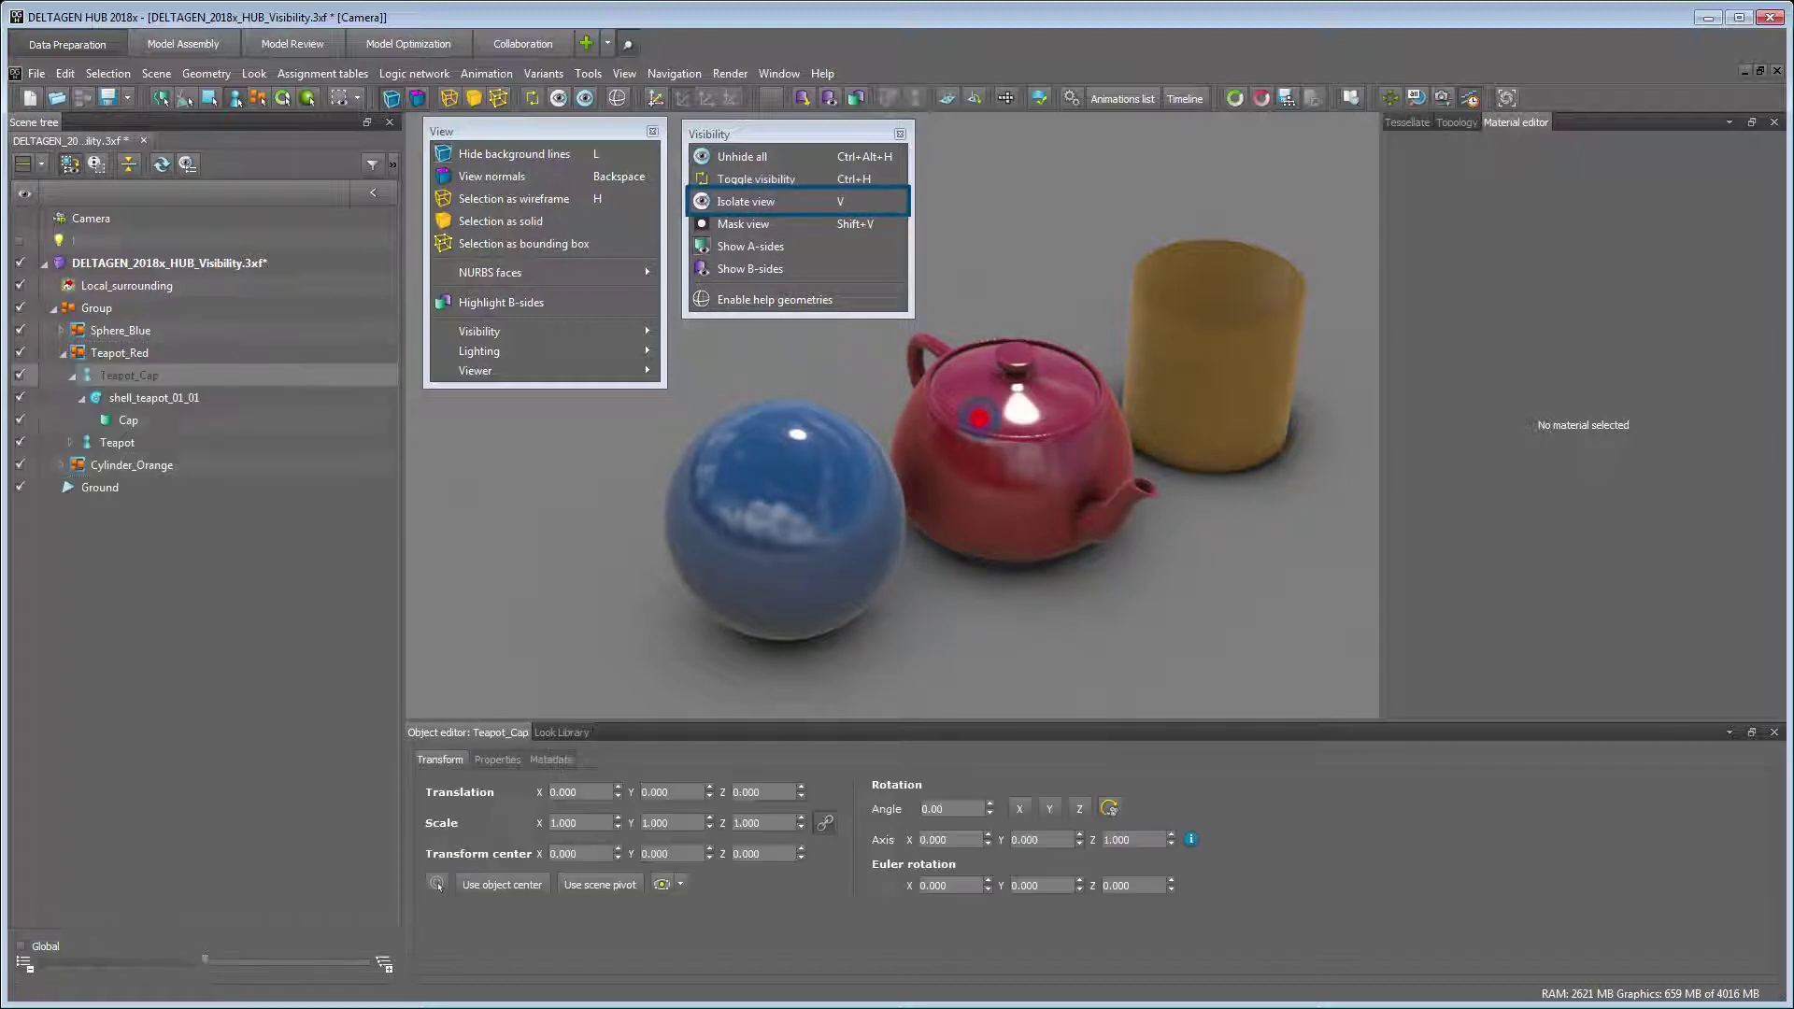
pyautogui.press('h')
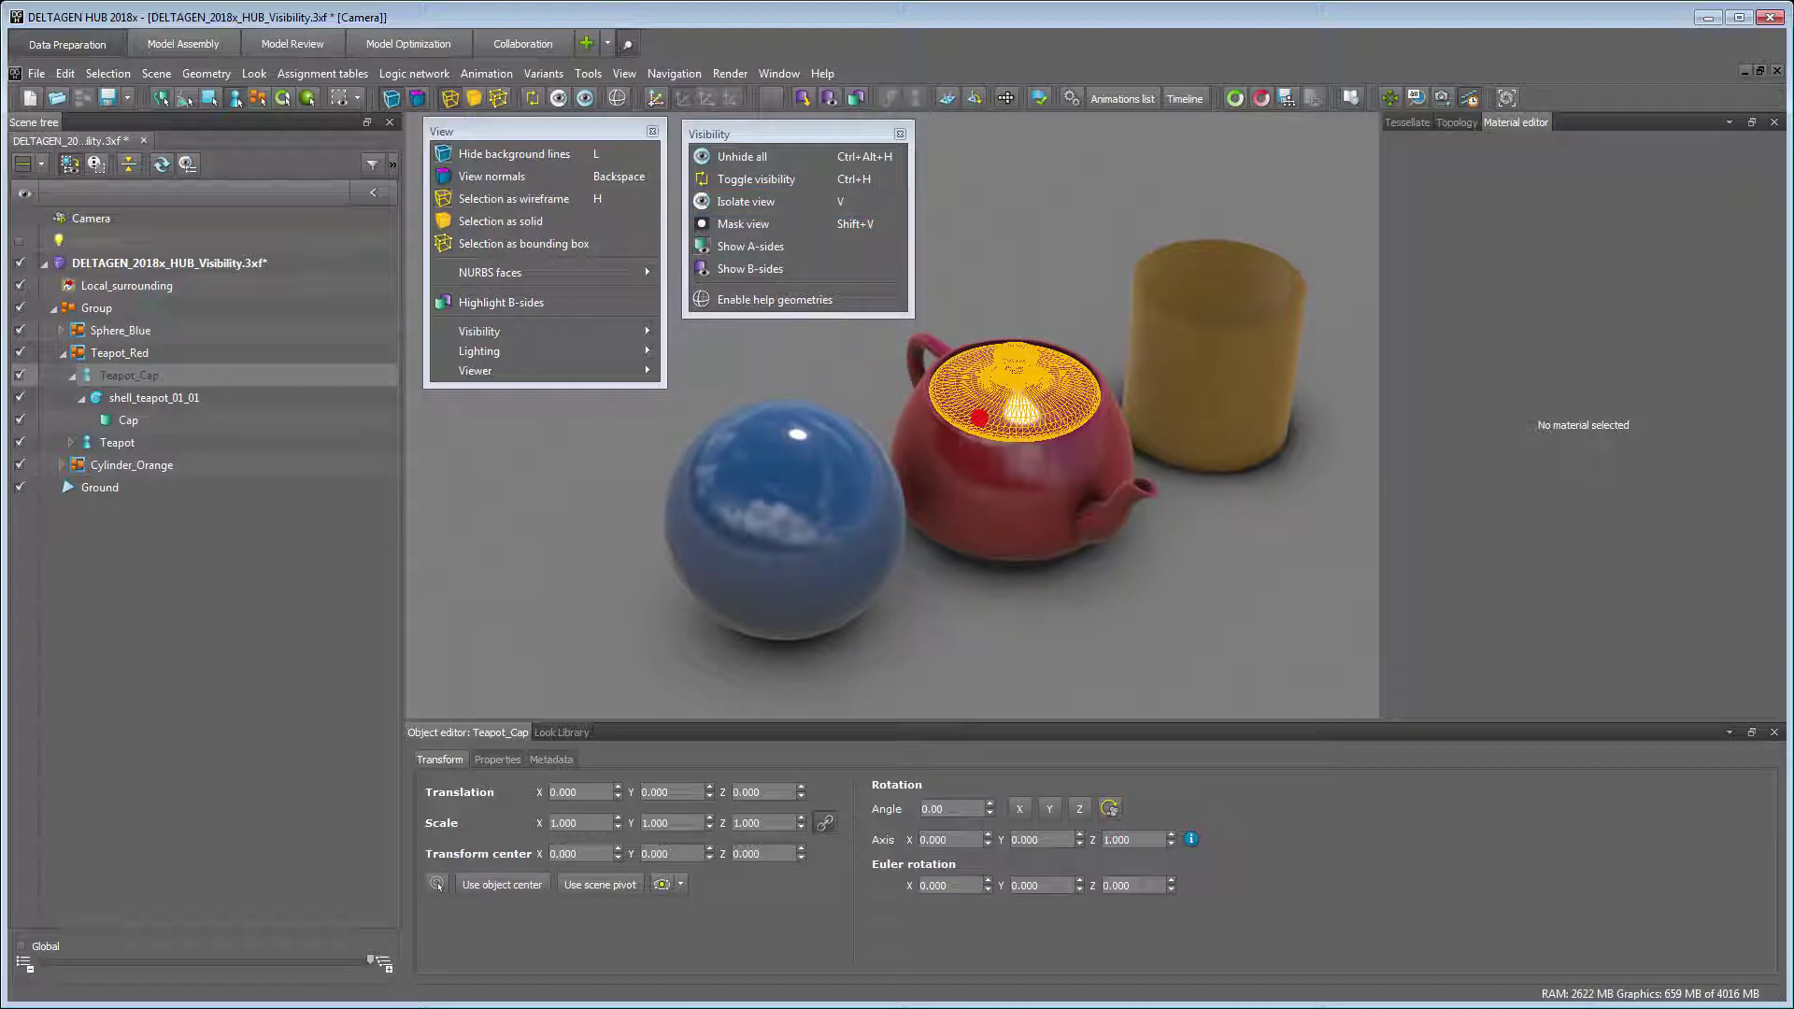
pyautogui.press('v')
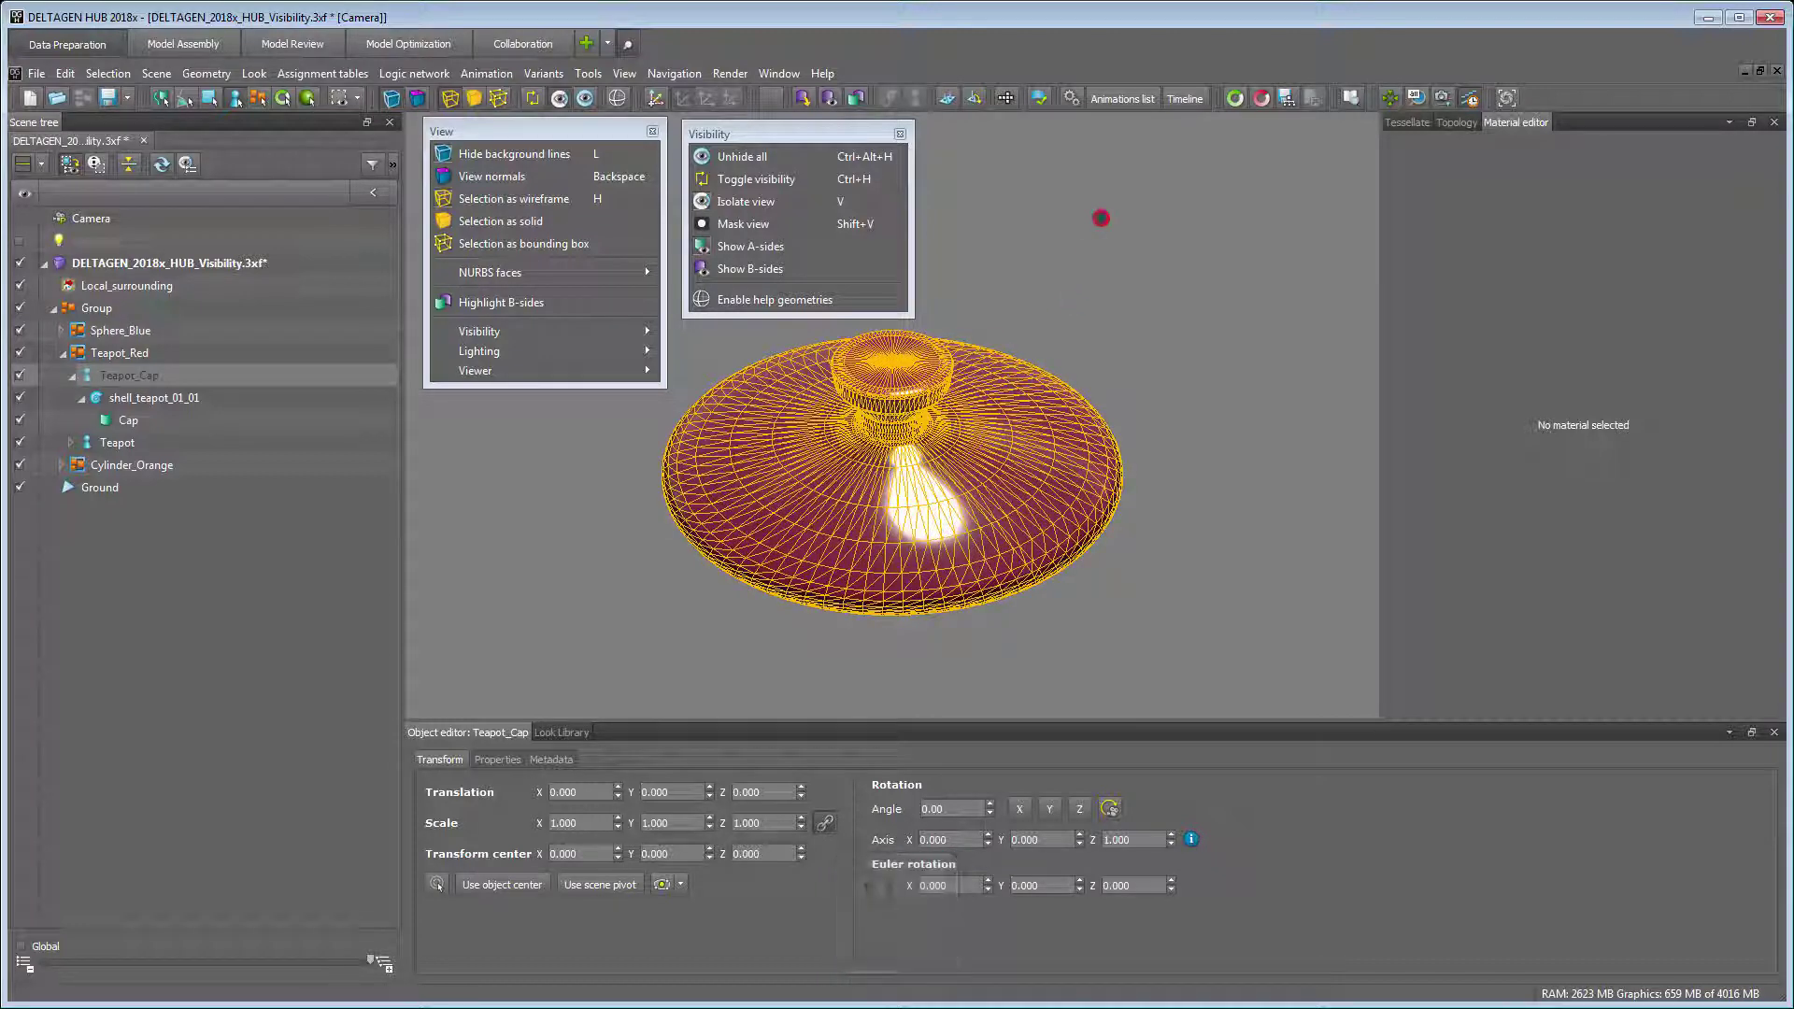
pyautogui.click(1101, 220)
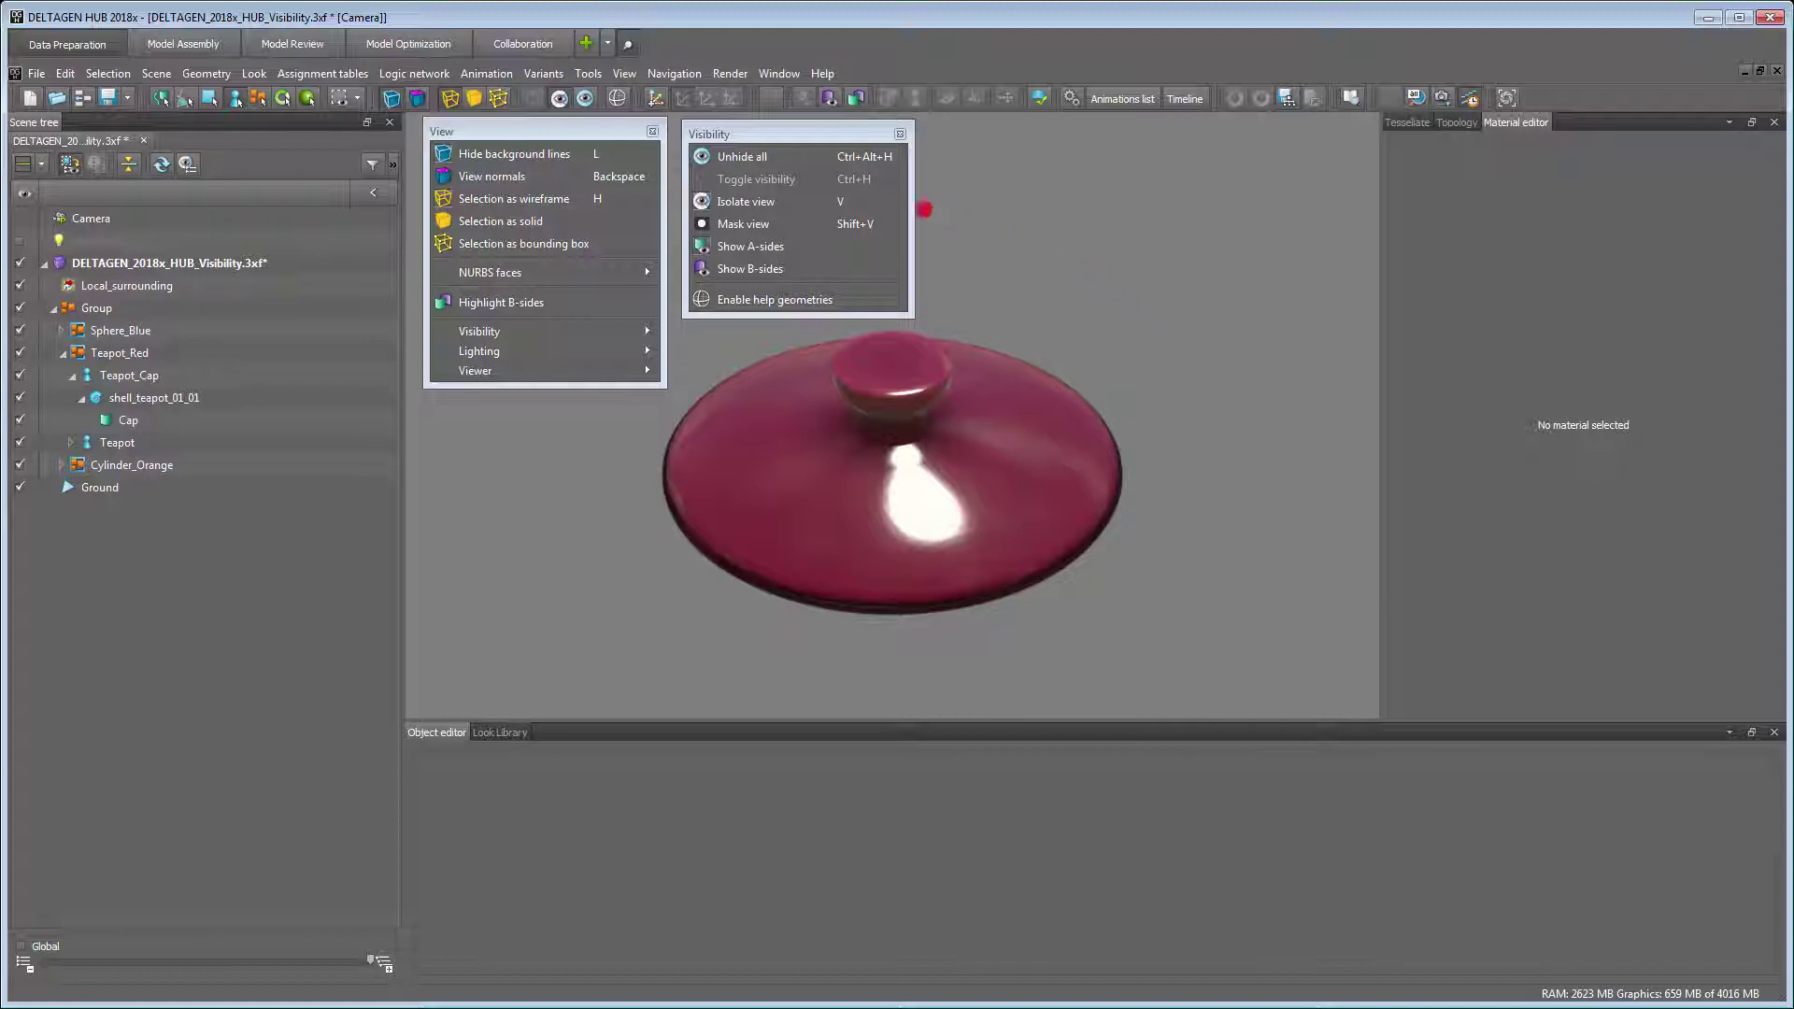
# - Turn off Isolate view to bring the rest of the scene back
pyautogui.press('v')
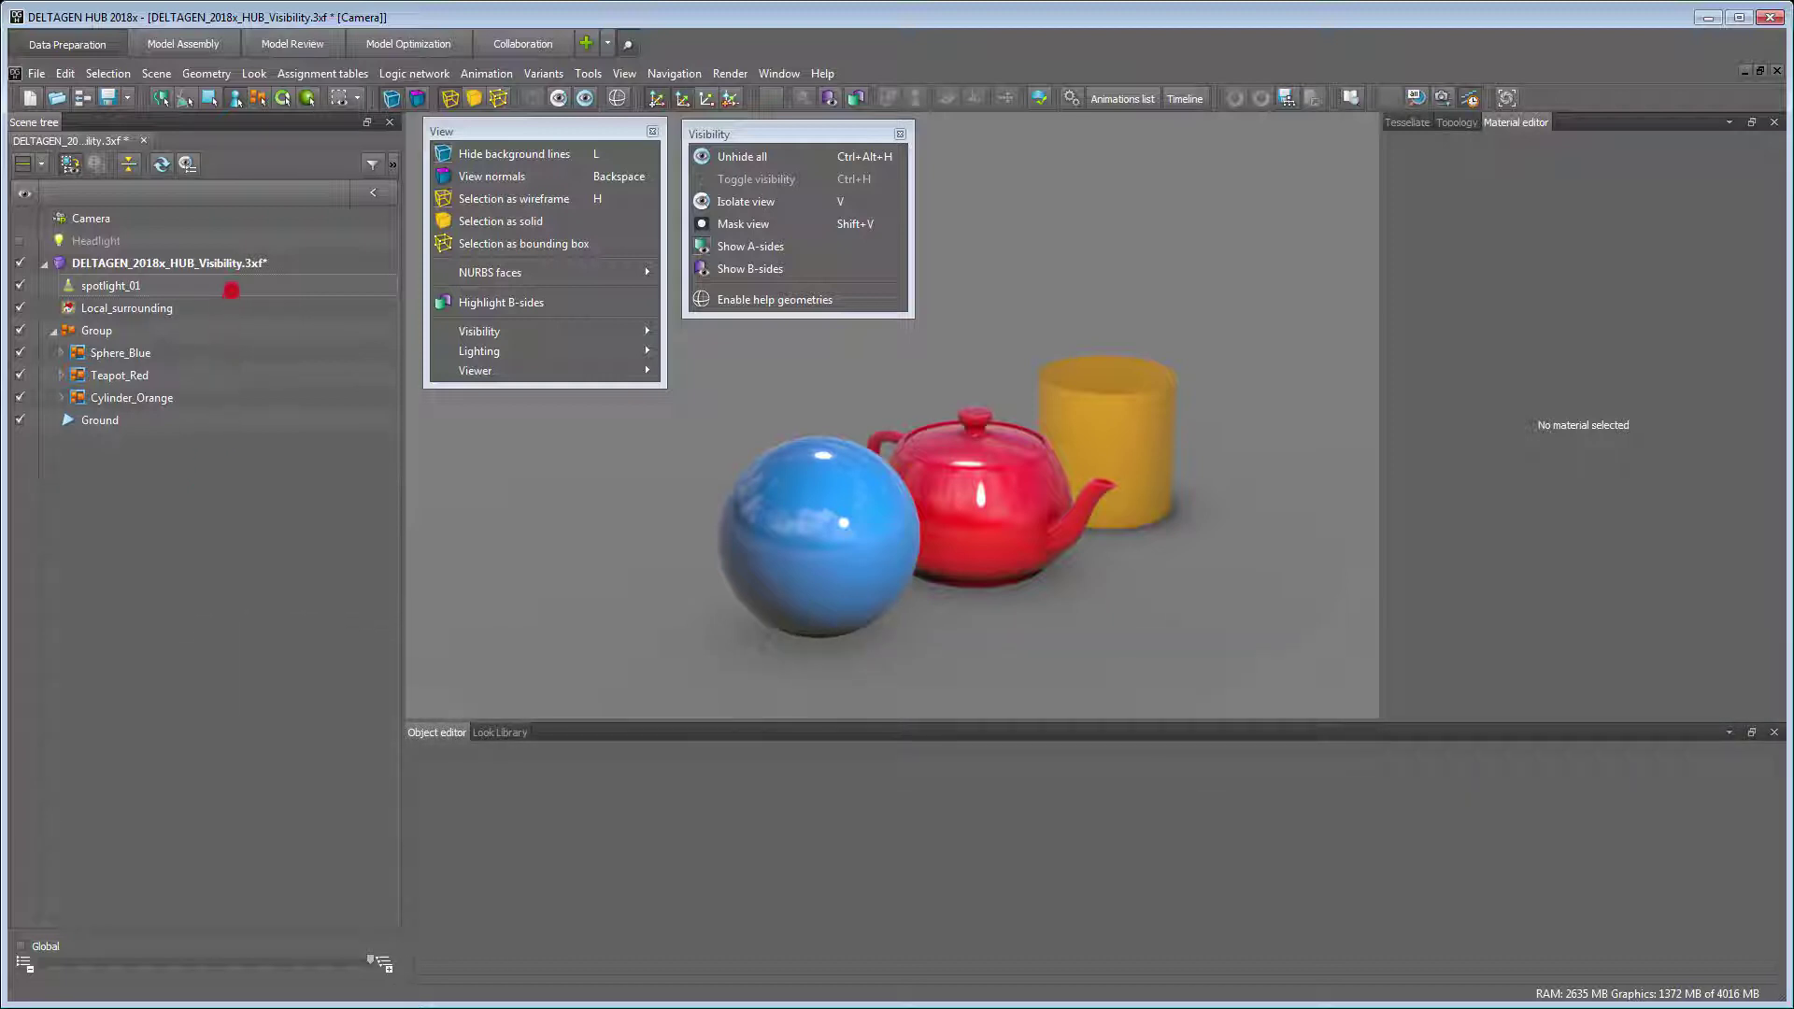
# - Enable help geometries and rotate spotlight_01 with its handle to direction X 0.771, Y -0.281, Z -0.571
pyautogui.click(231, 289)
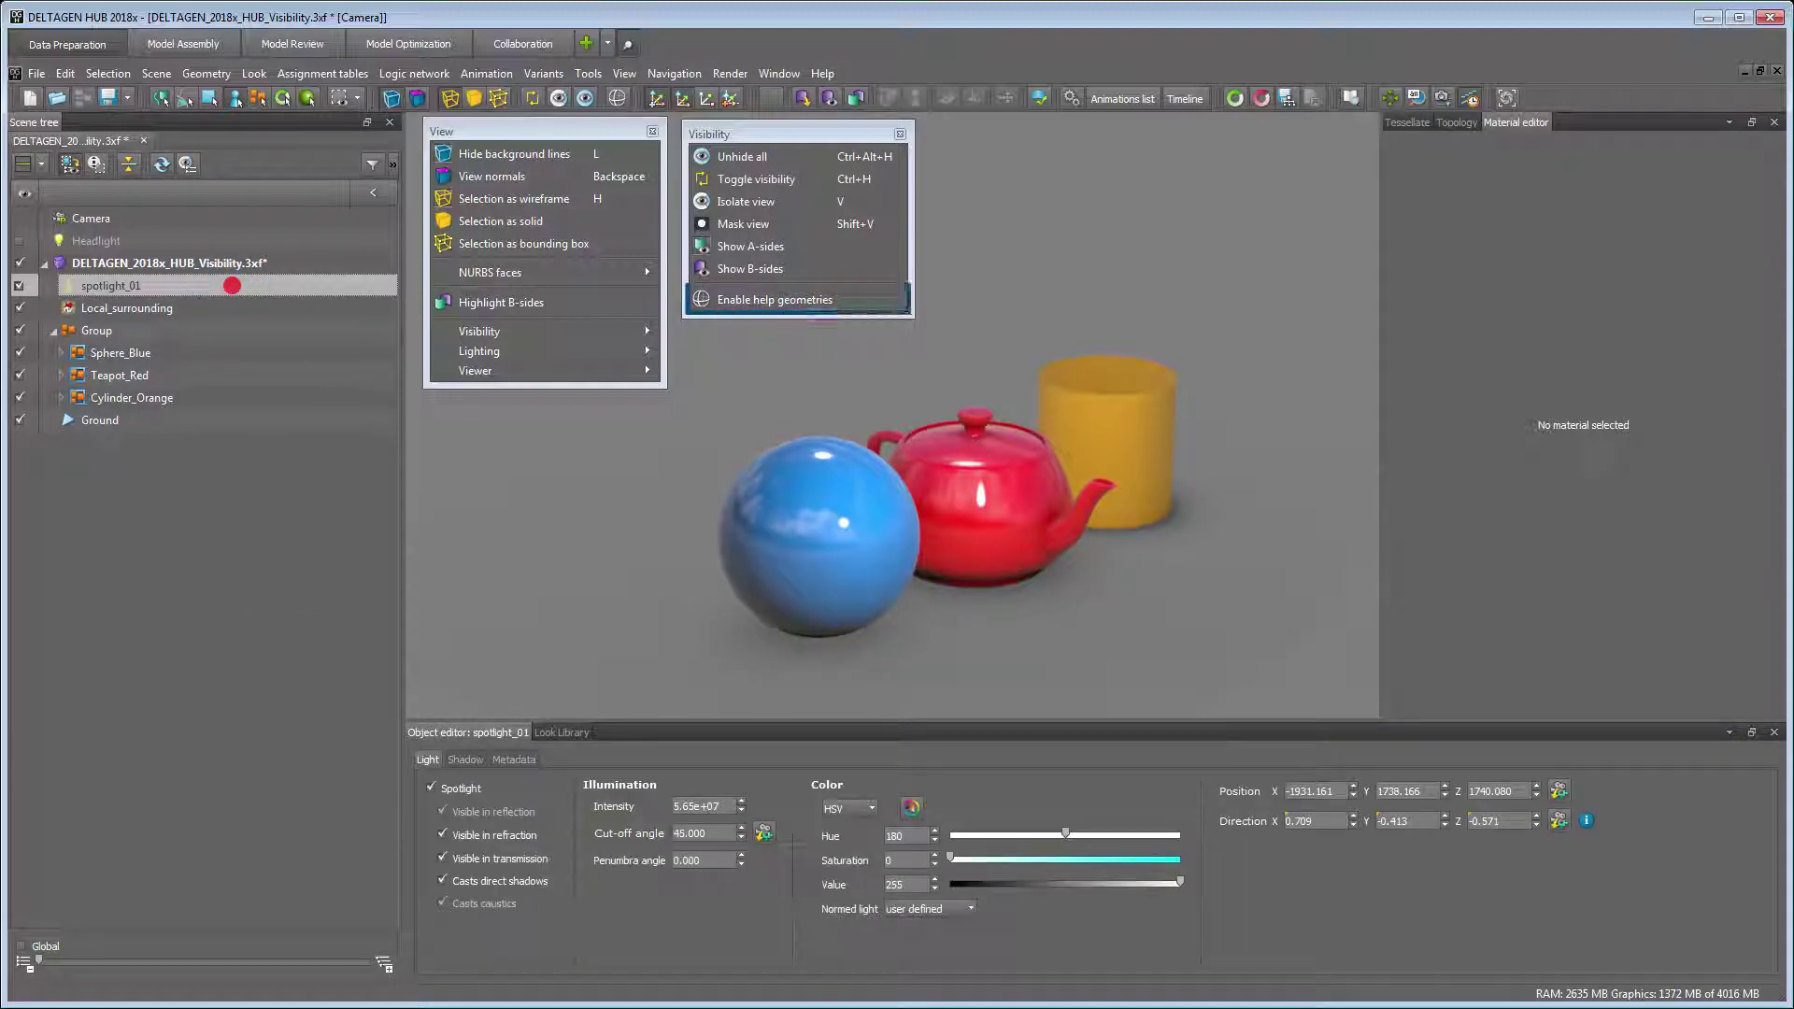
pyautogui.click(782, 300)
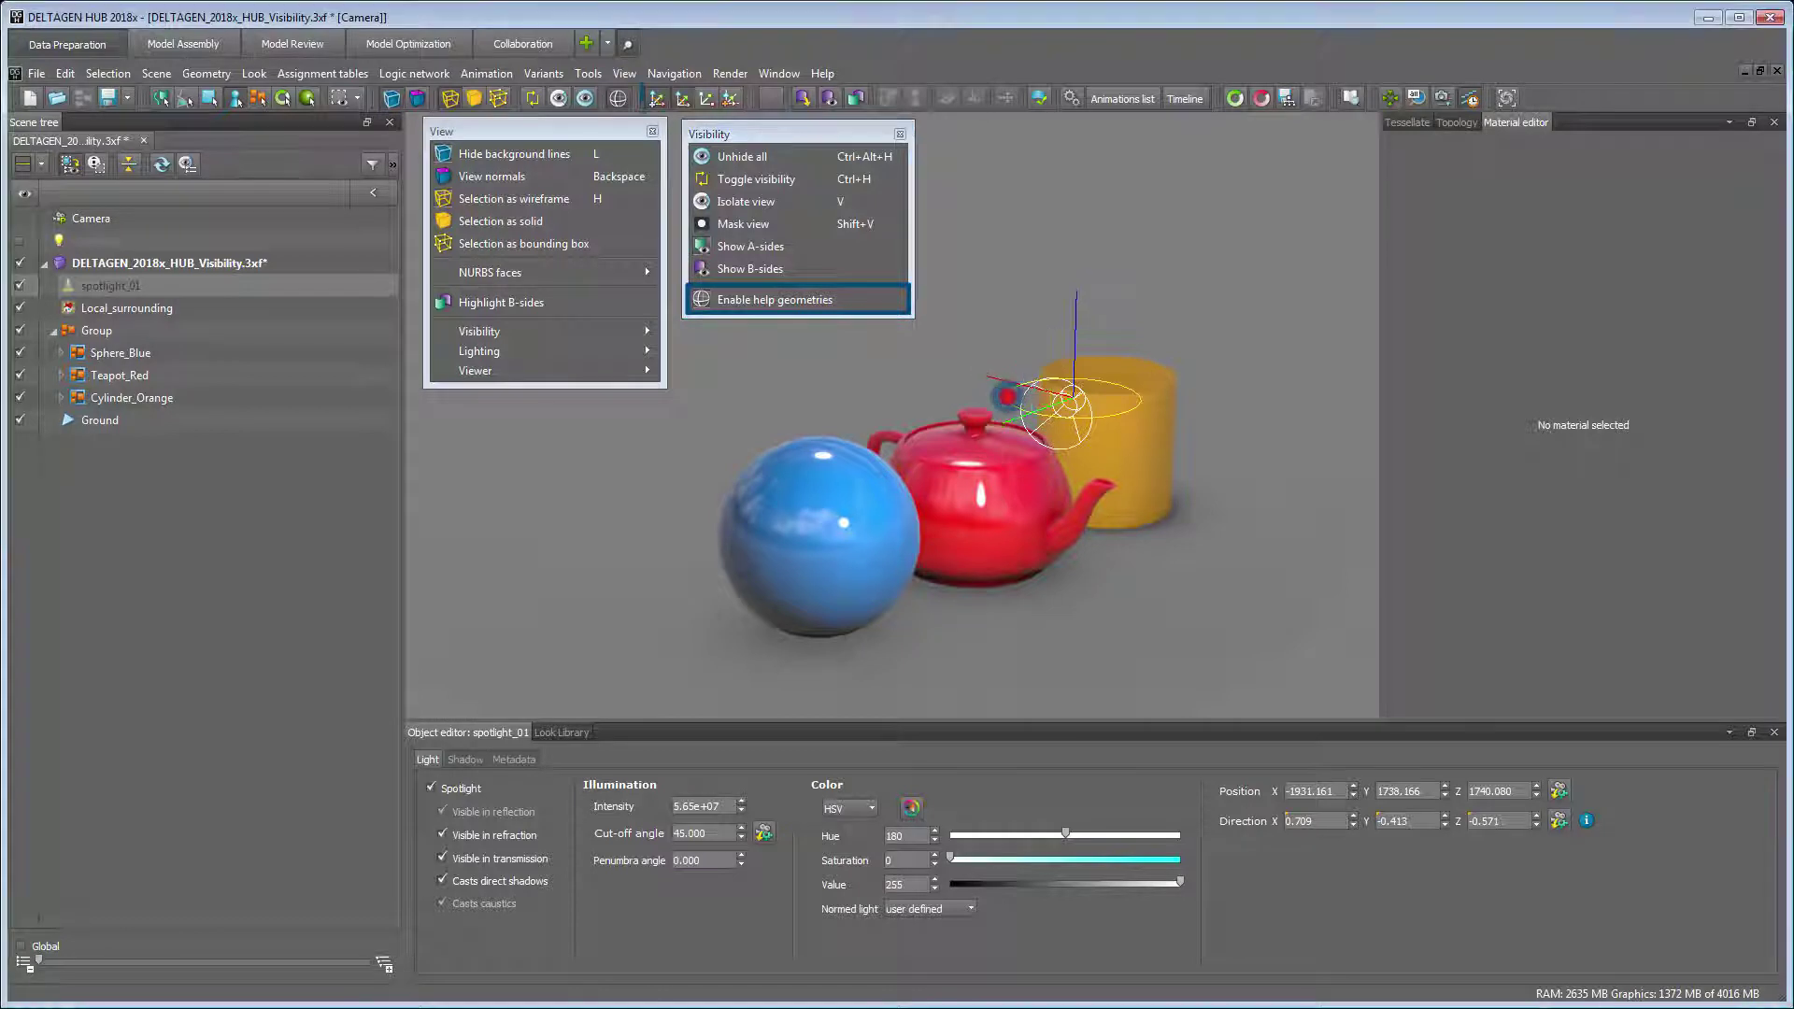
pyautogui.moveTo(1007, 396)
pyautogui.mouseDown()
pyautogui.moveTo(1014, 412)
pyautogui.moveTo(1004, 400)
pyautogui.mouseUp()
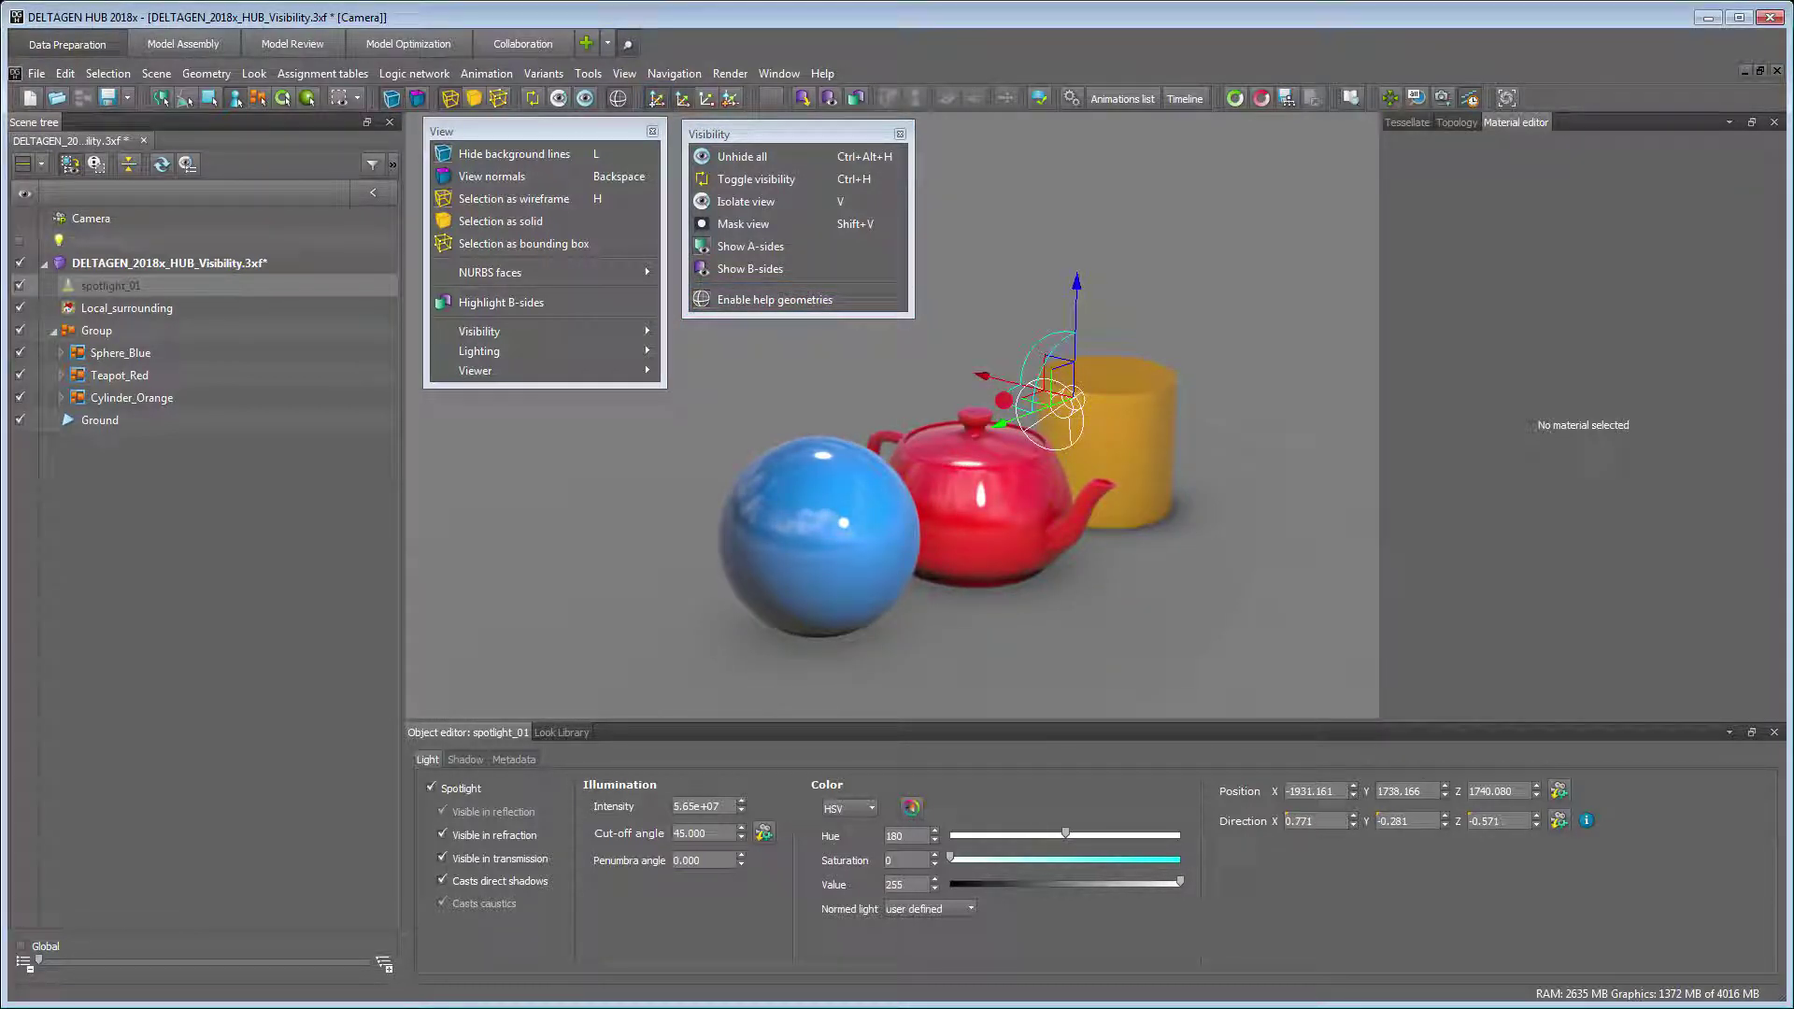
# - Open the Help geometries page of the Preferences, with its color and scaling factors, and move the dialog aside
pyautogui.click(65, 73)
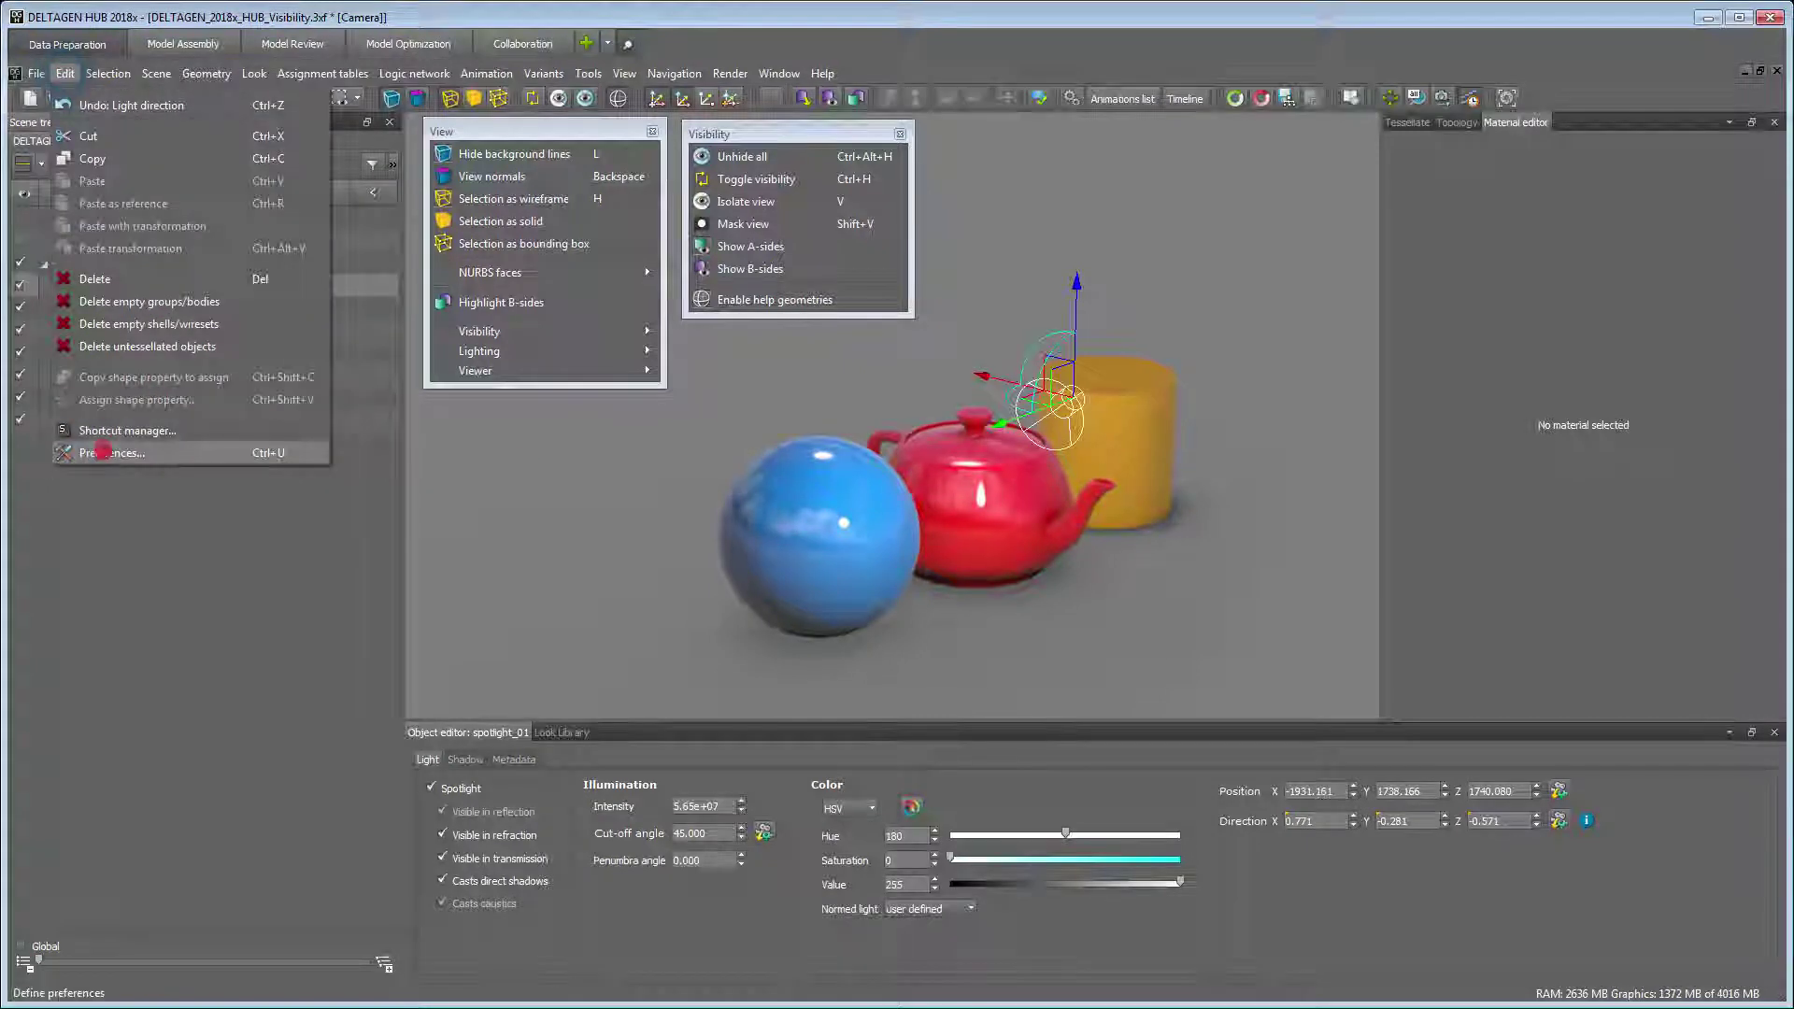
pyautogui.click(103, 455)
pyautogui.click(538, 247)
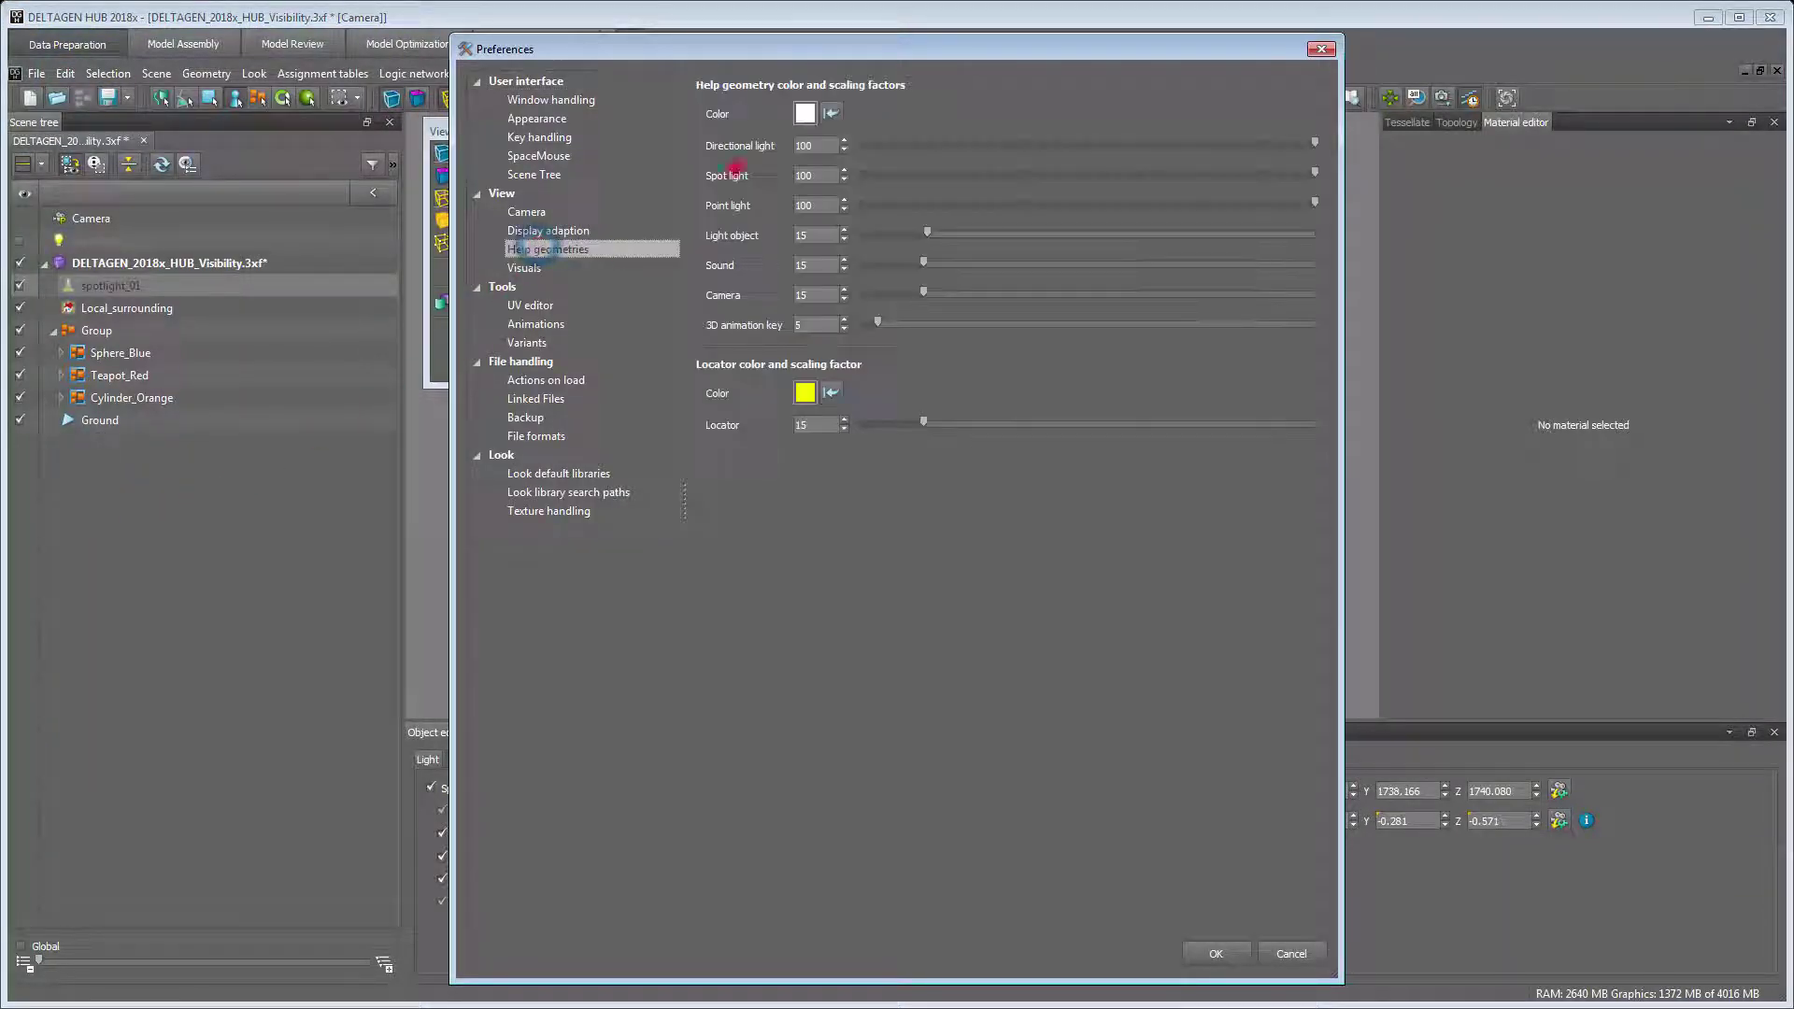
pyautogui.moveTo(952, 48); pyautogui.dragTo(993, 481)
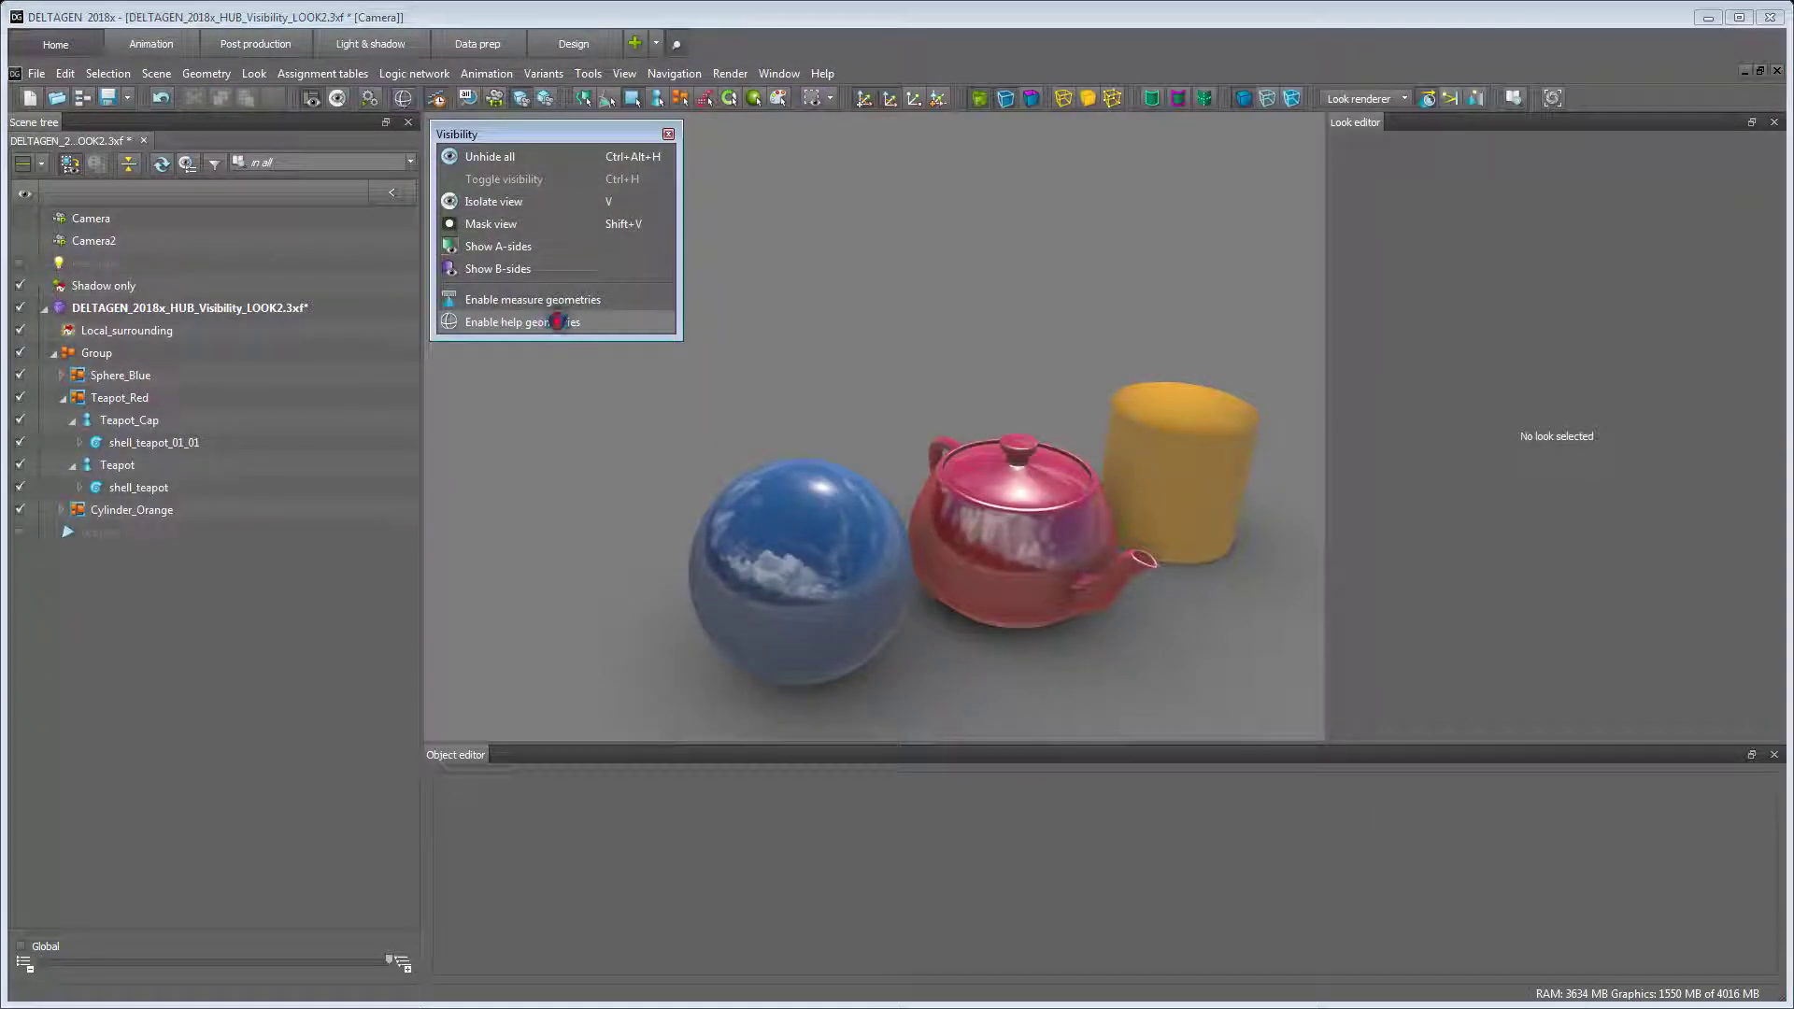
# - In the DELTAGEN_2018x_HUB_Visibility_LOOK2 scene, enable help geometries and move Camera2 slightly with its manipulator
pyautogui.click(558, 322)
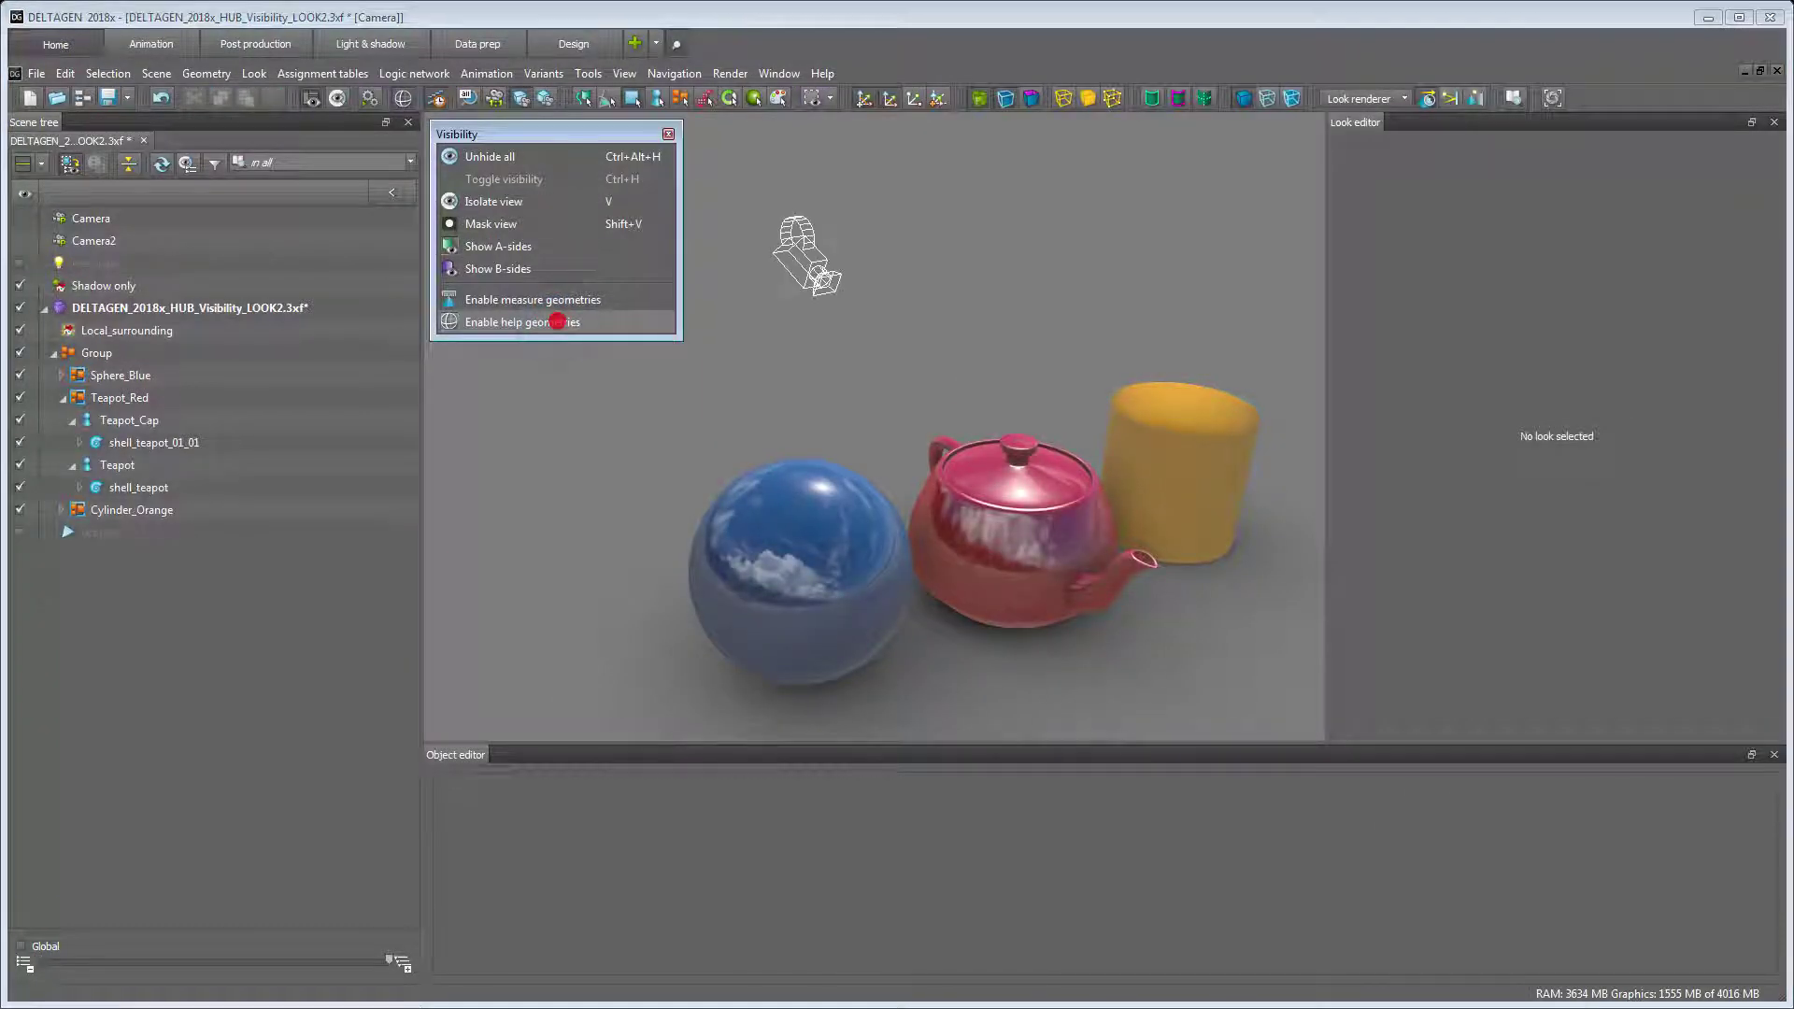
pyautogui.click(186, 241)
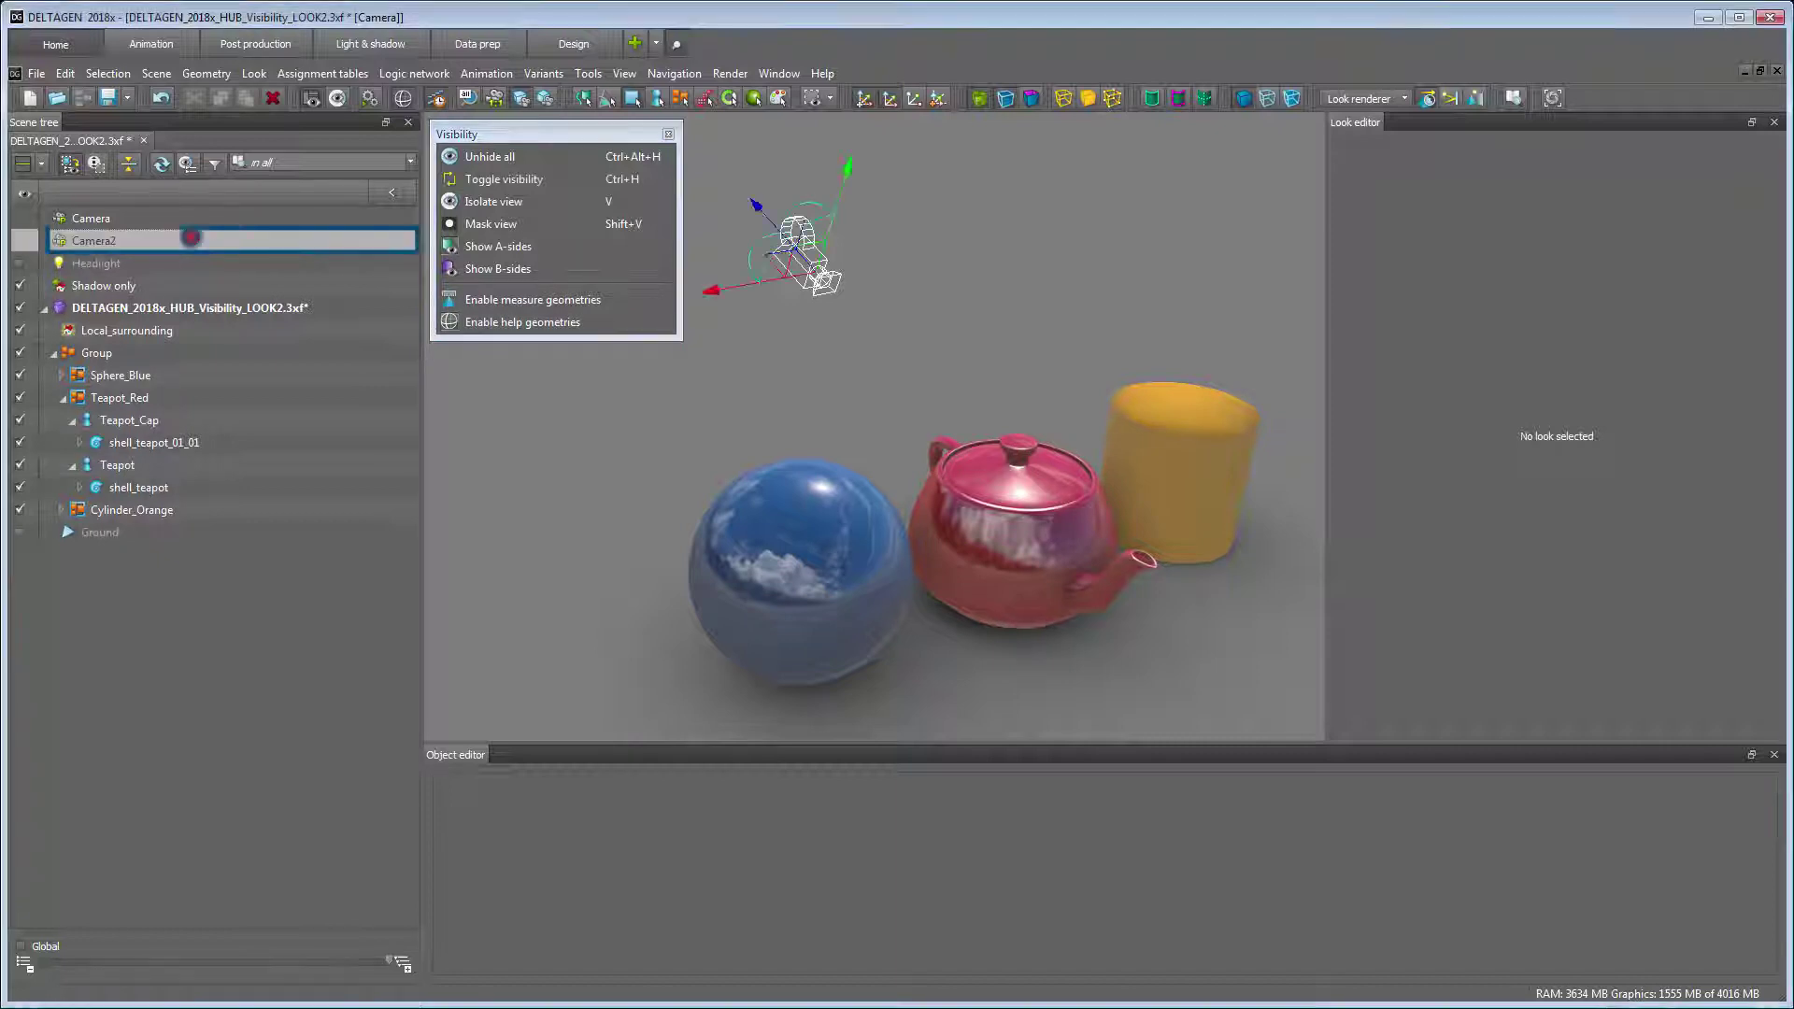
pyautogui.moveTo(760, 203)
pyautogui.mouseDown()
pyautogui.moveTo(805, 279)
pyautogui.moveTo(762, 236)
pyautogui.mouseUp()
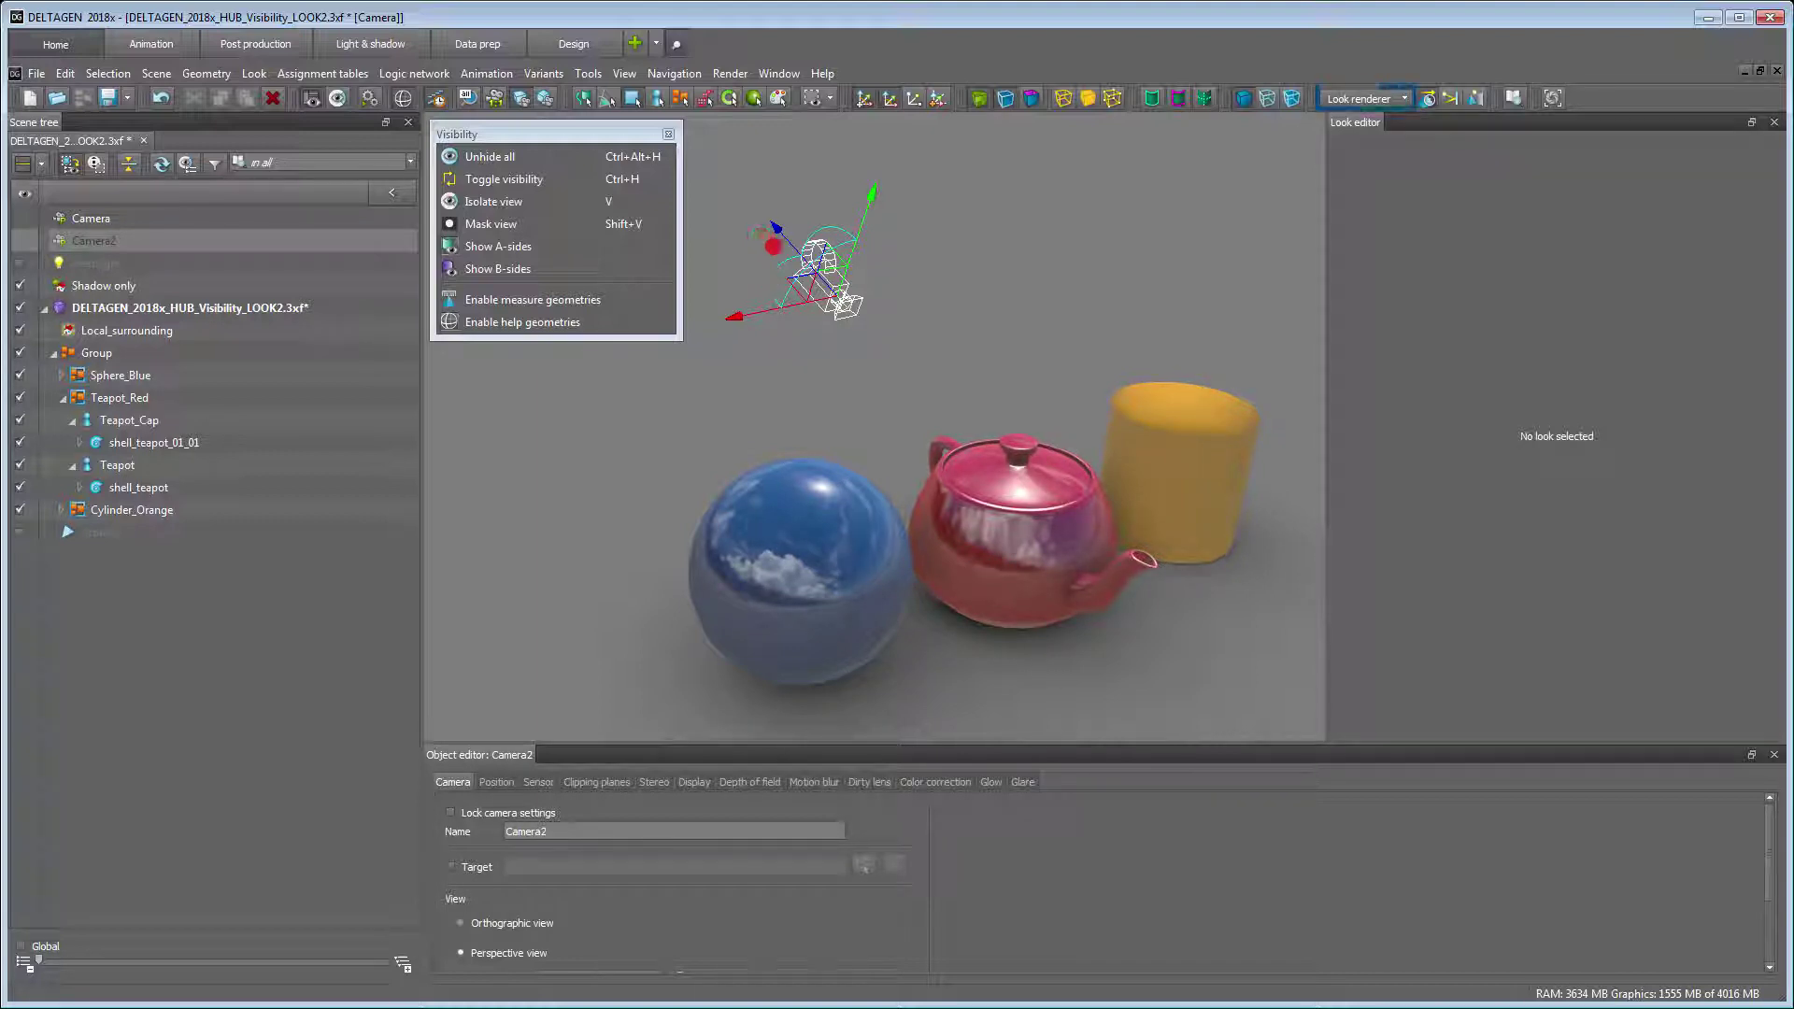
# - Select shell_teapot and adjust the Value of the third color of its Red look
pyautogui.click(1044, 524)
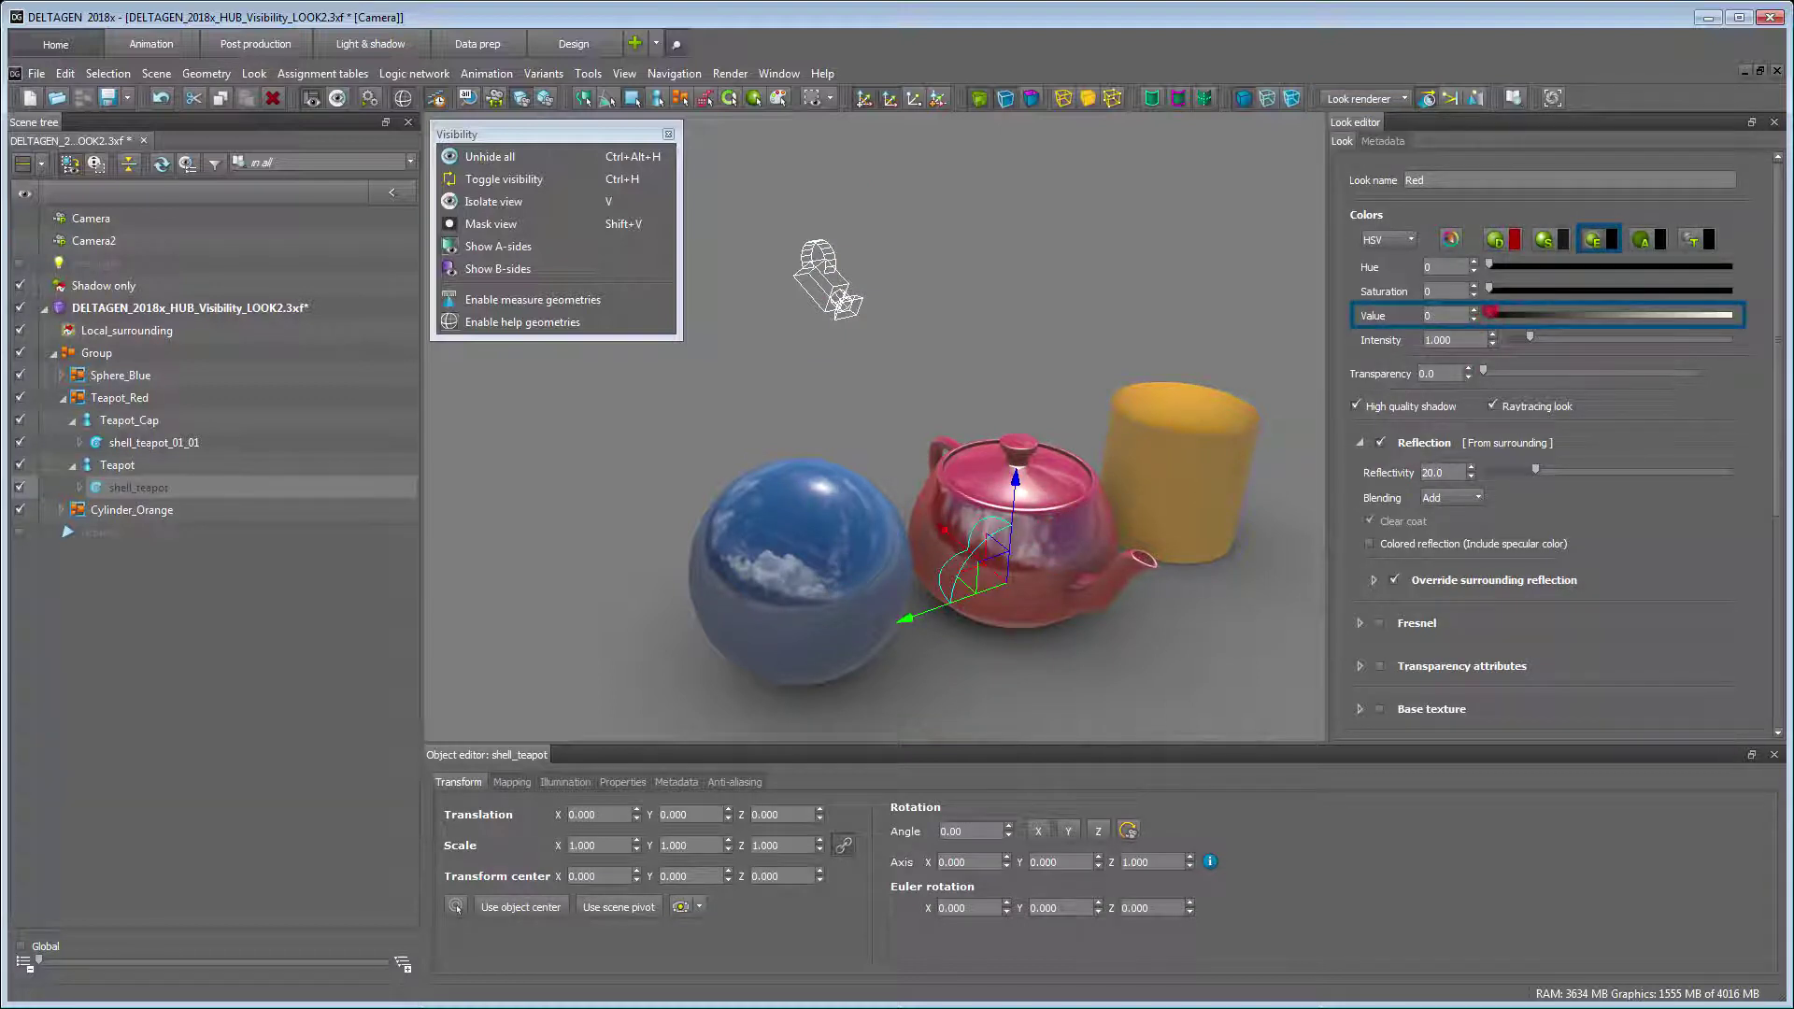
pyautogui.moveTo(1492, 314)
pyautogui.mouseDown()
pyautogui.moveTo(1645, 313)
pyautogui.moveTo(1487, 315)
pyautogui.mouseUp()
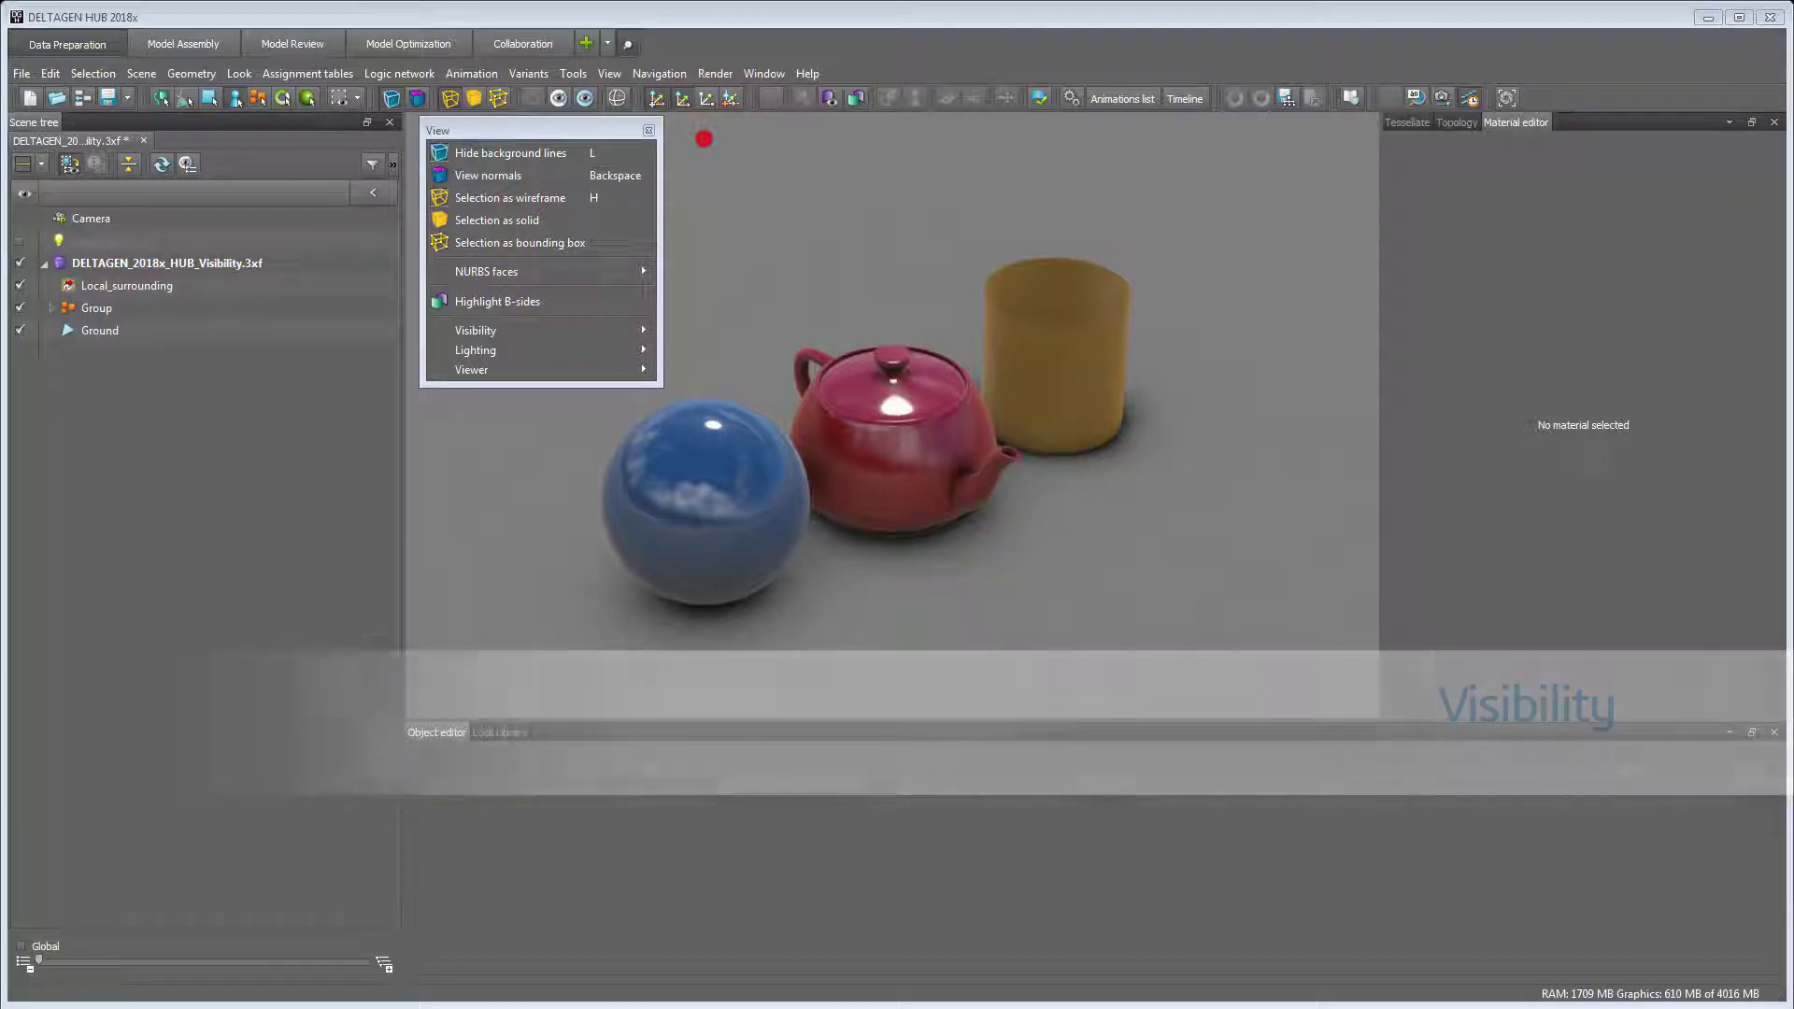
# - Detach the Viewer options and place them beside the View options
pyautogui.click(702, 138)
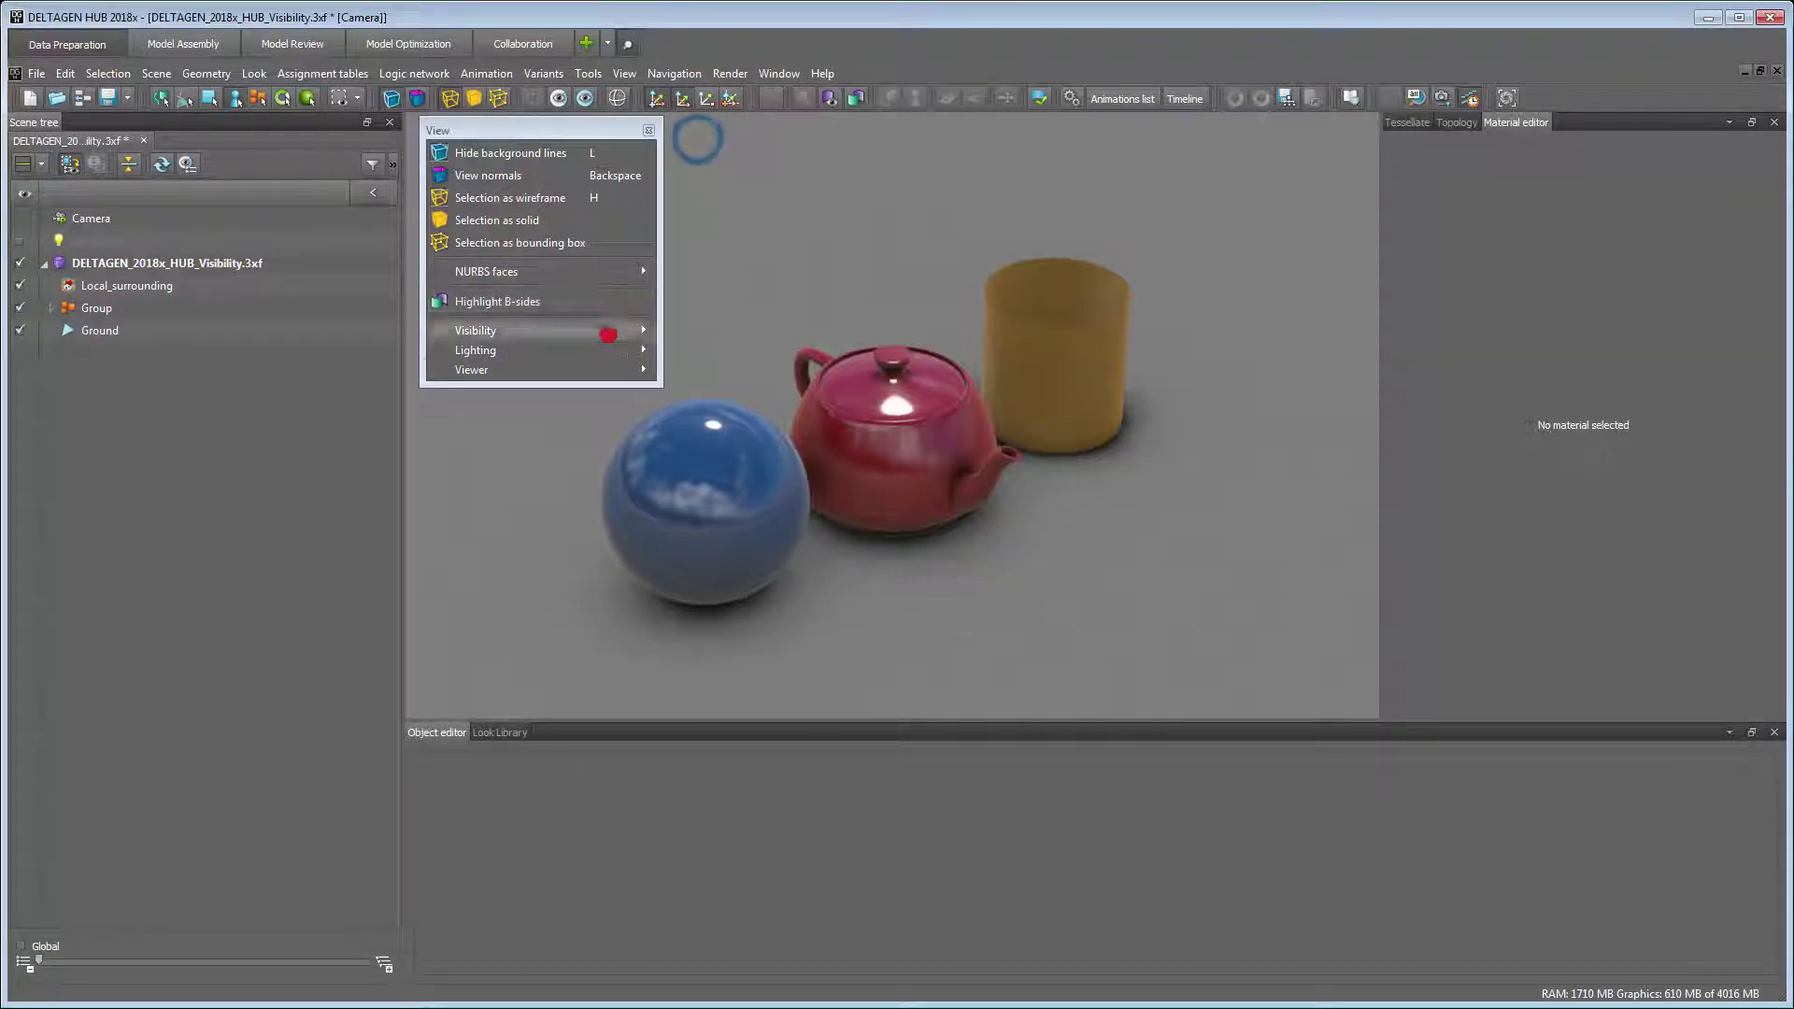
pyautogui.click(591, 370)
pyautogui.moveTo(695, 360); pyautogui.dragTo(741, 140)
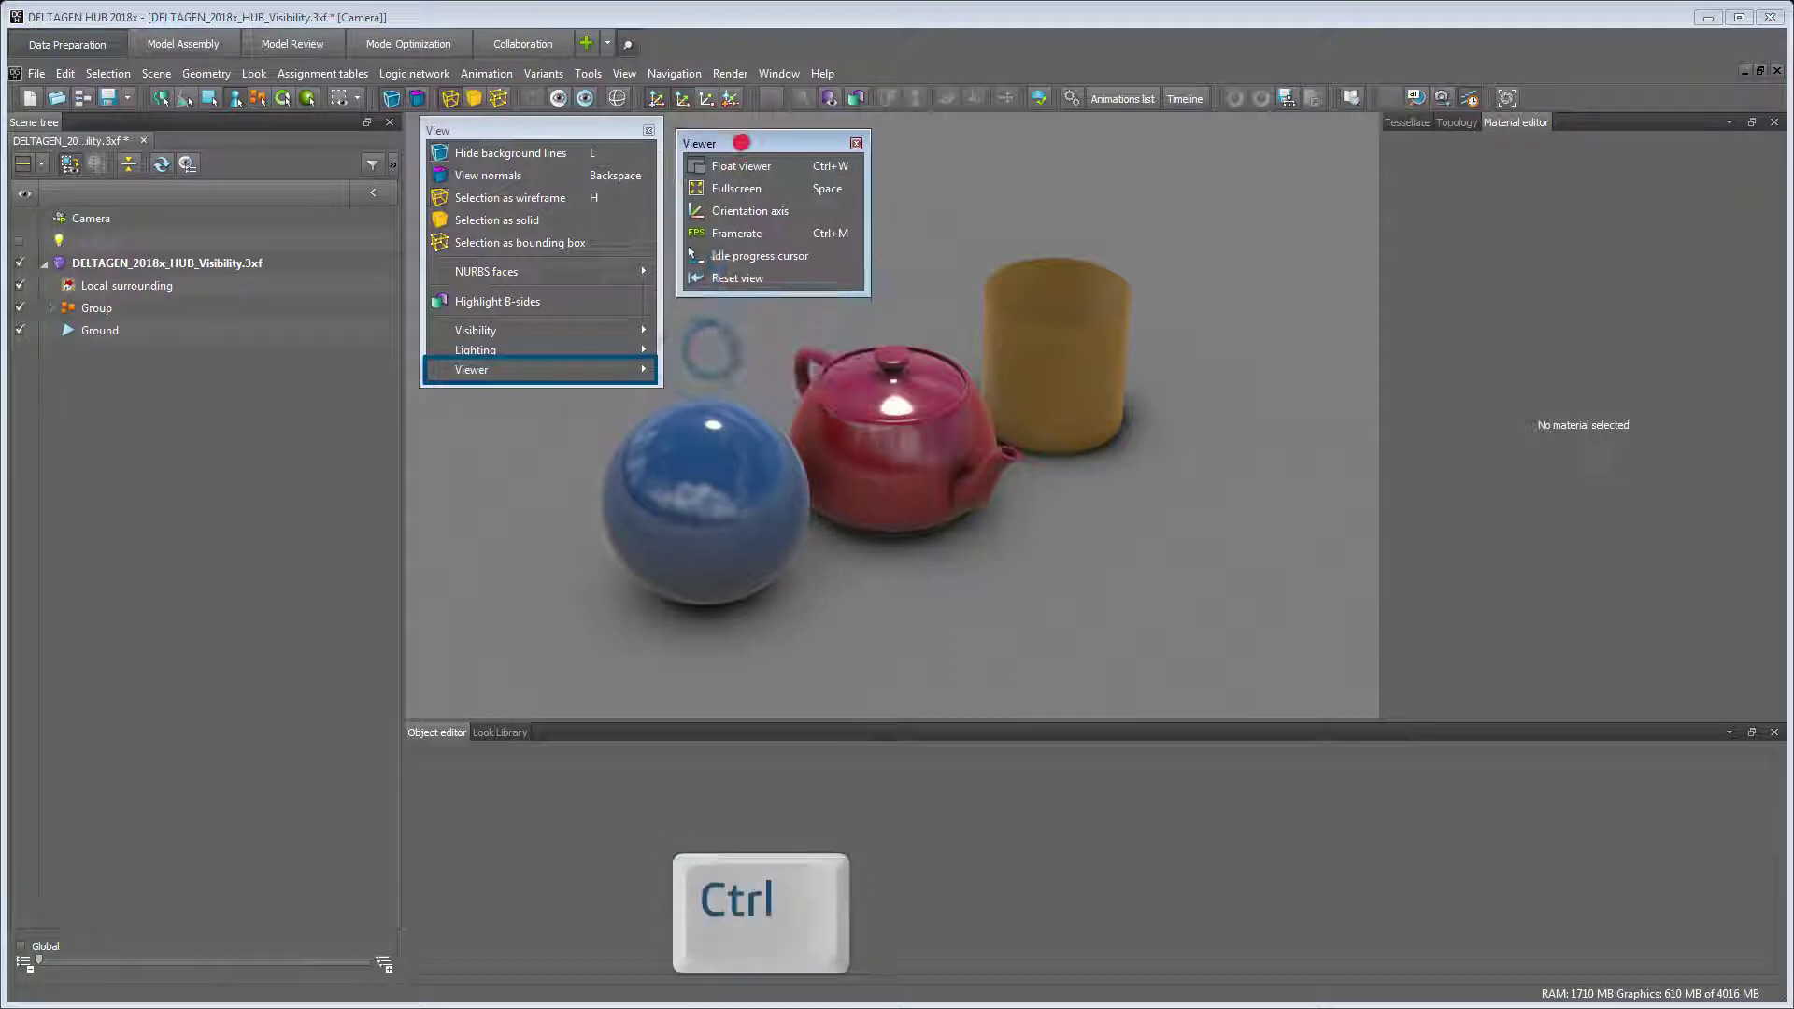
# - Float the viewer in a separate window and reposition it, and switch the docked viewer to fullscreen and back
pyautogui.hotkey('ctrl', 'w')
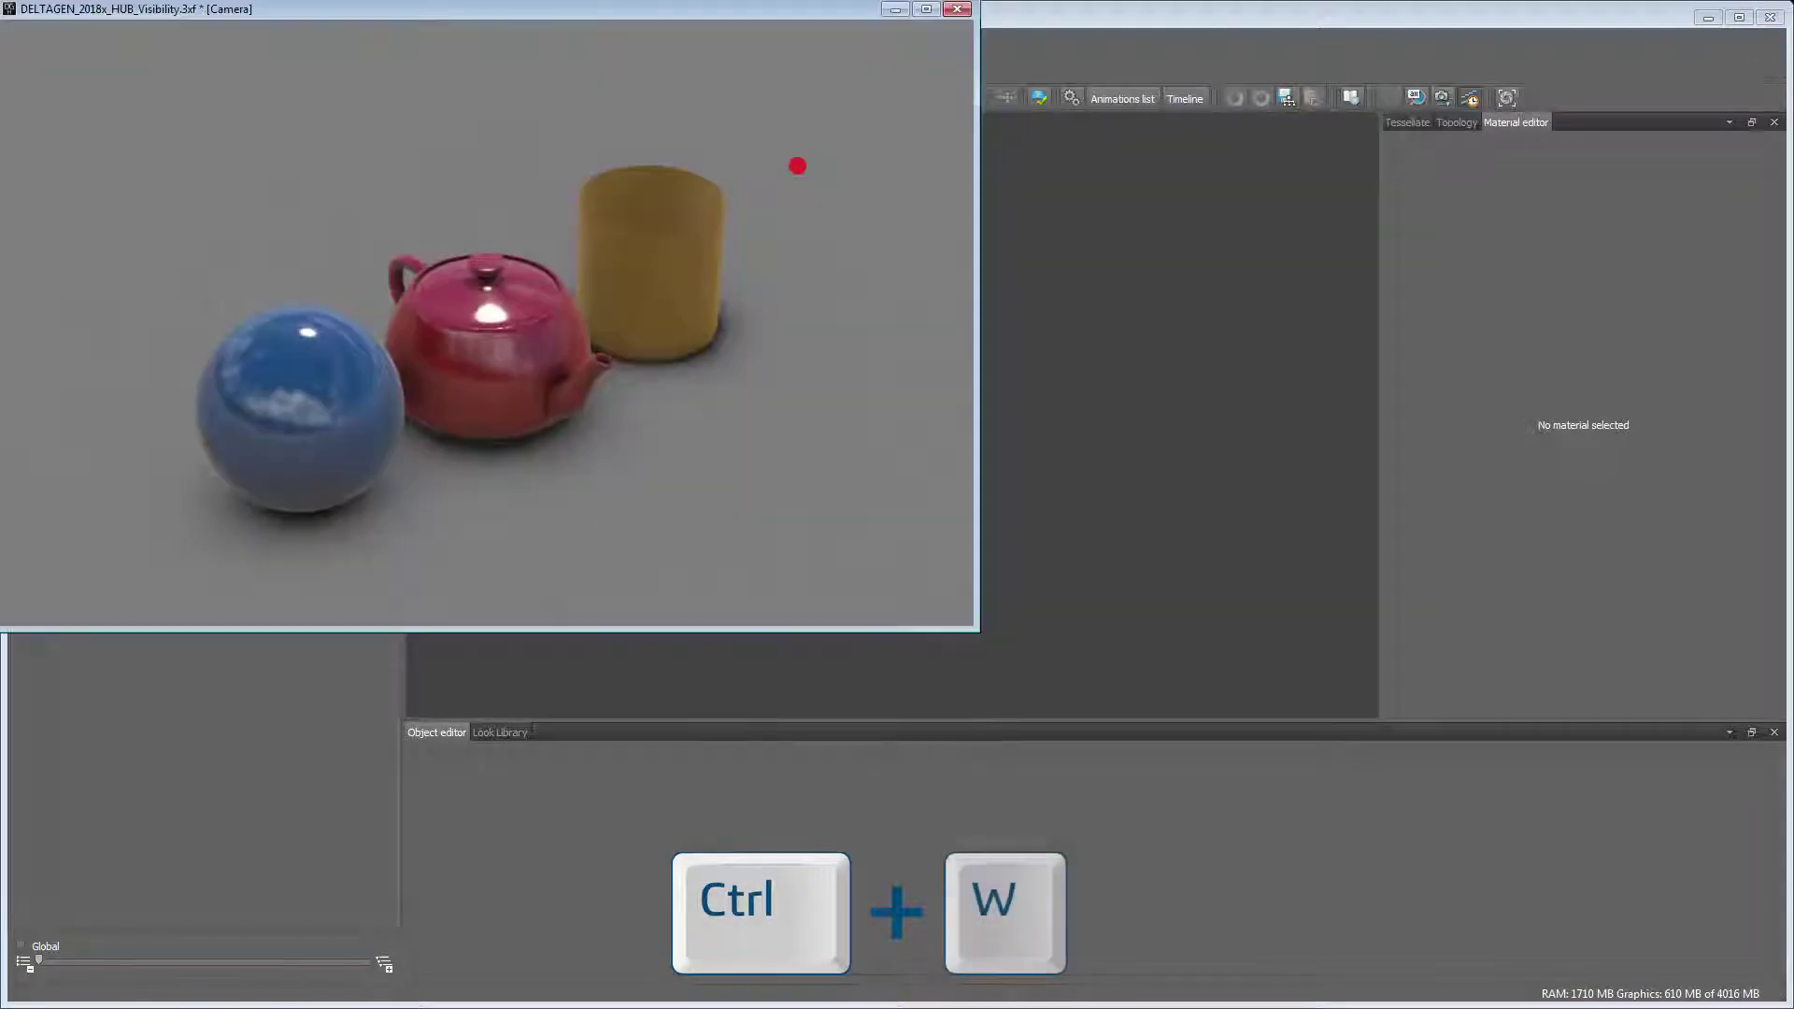
pyautogui.moveTo(801, 77); pyautogui.dragTo(1302, 276)
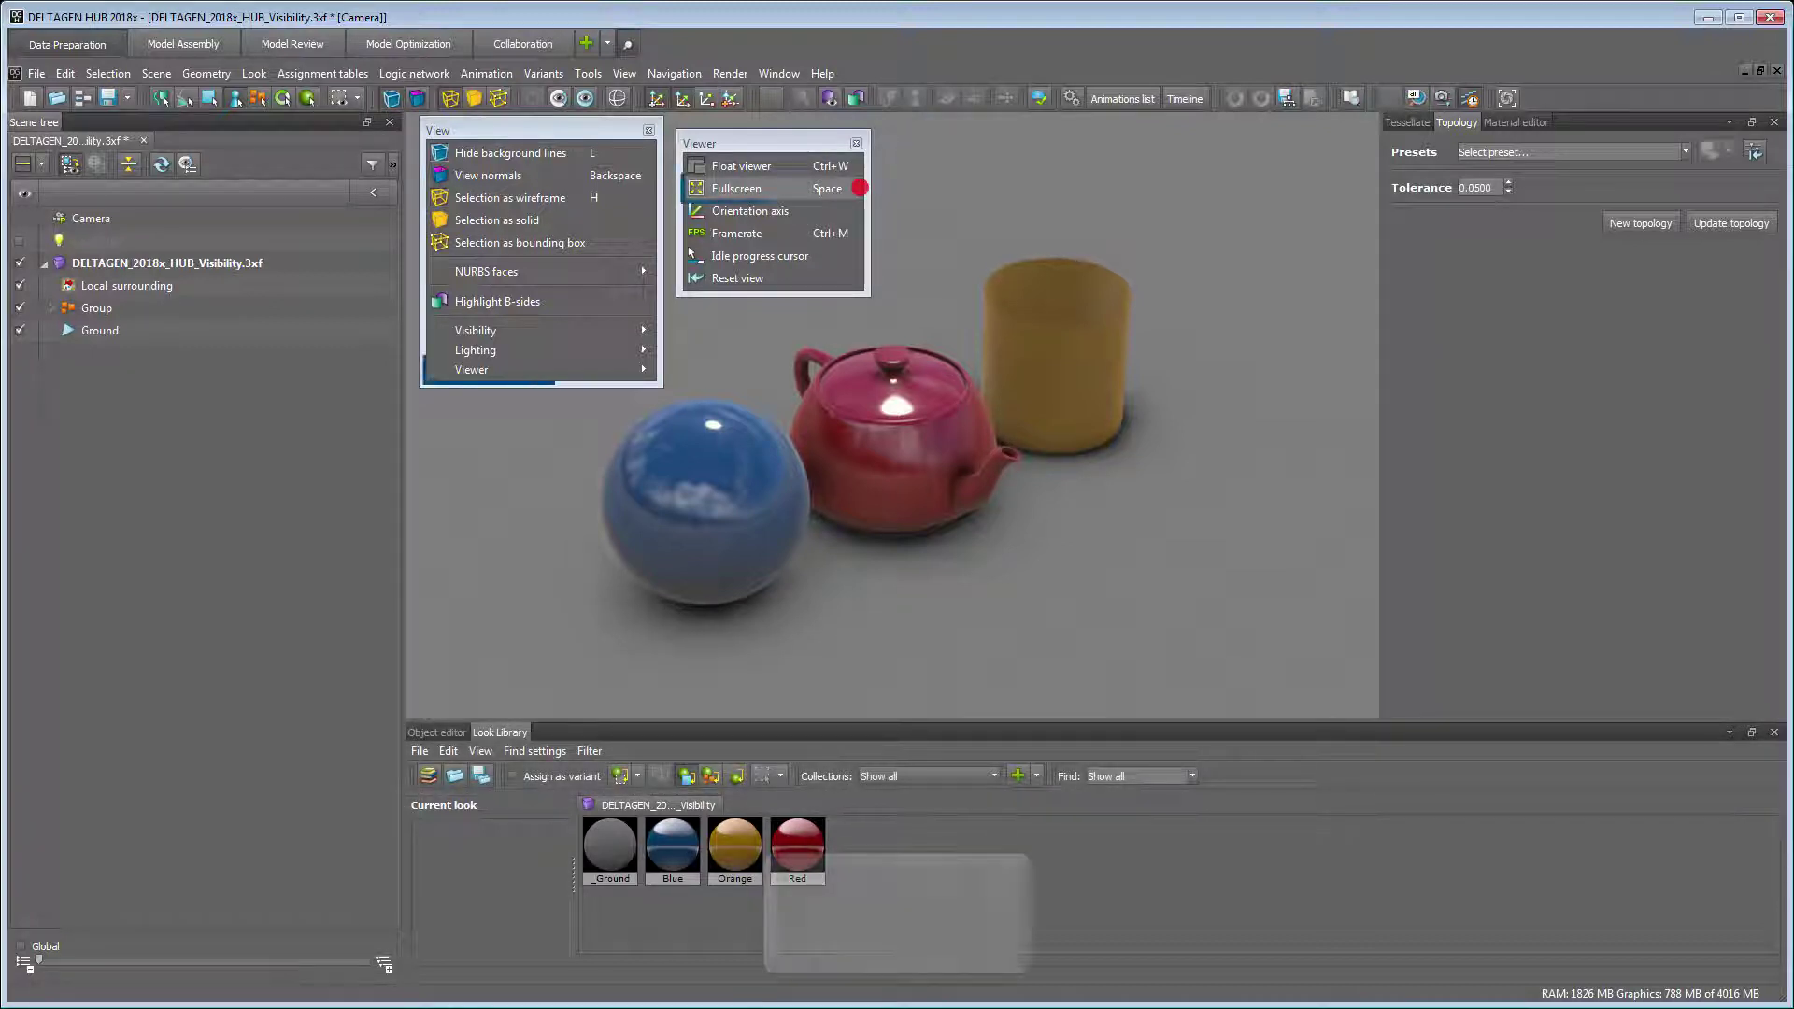
pyautogui.press('space')
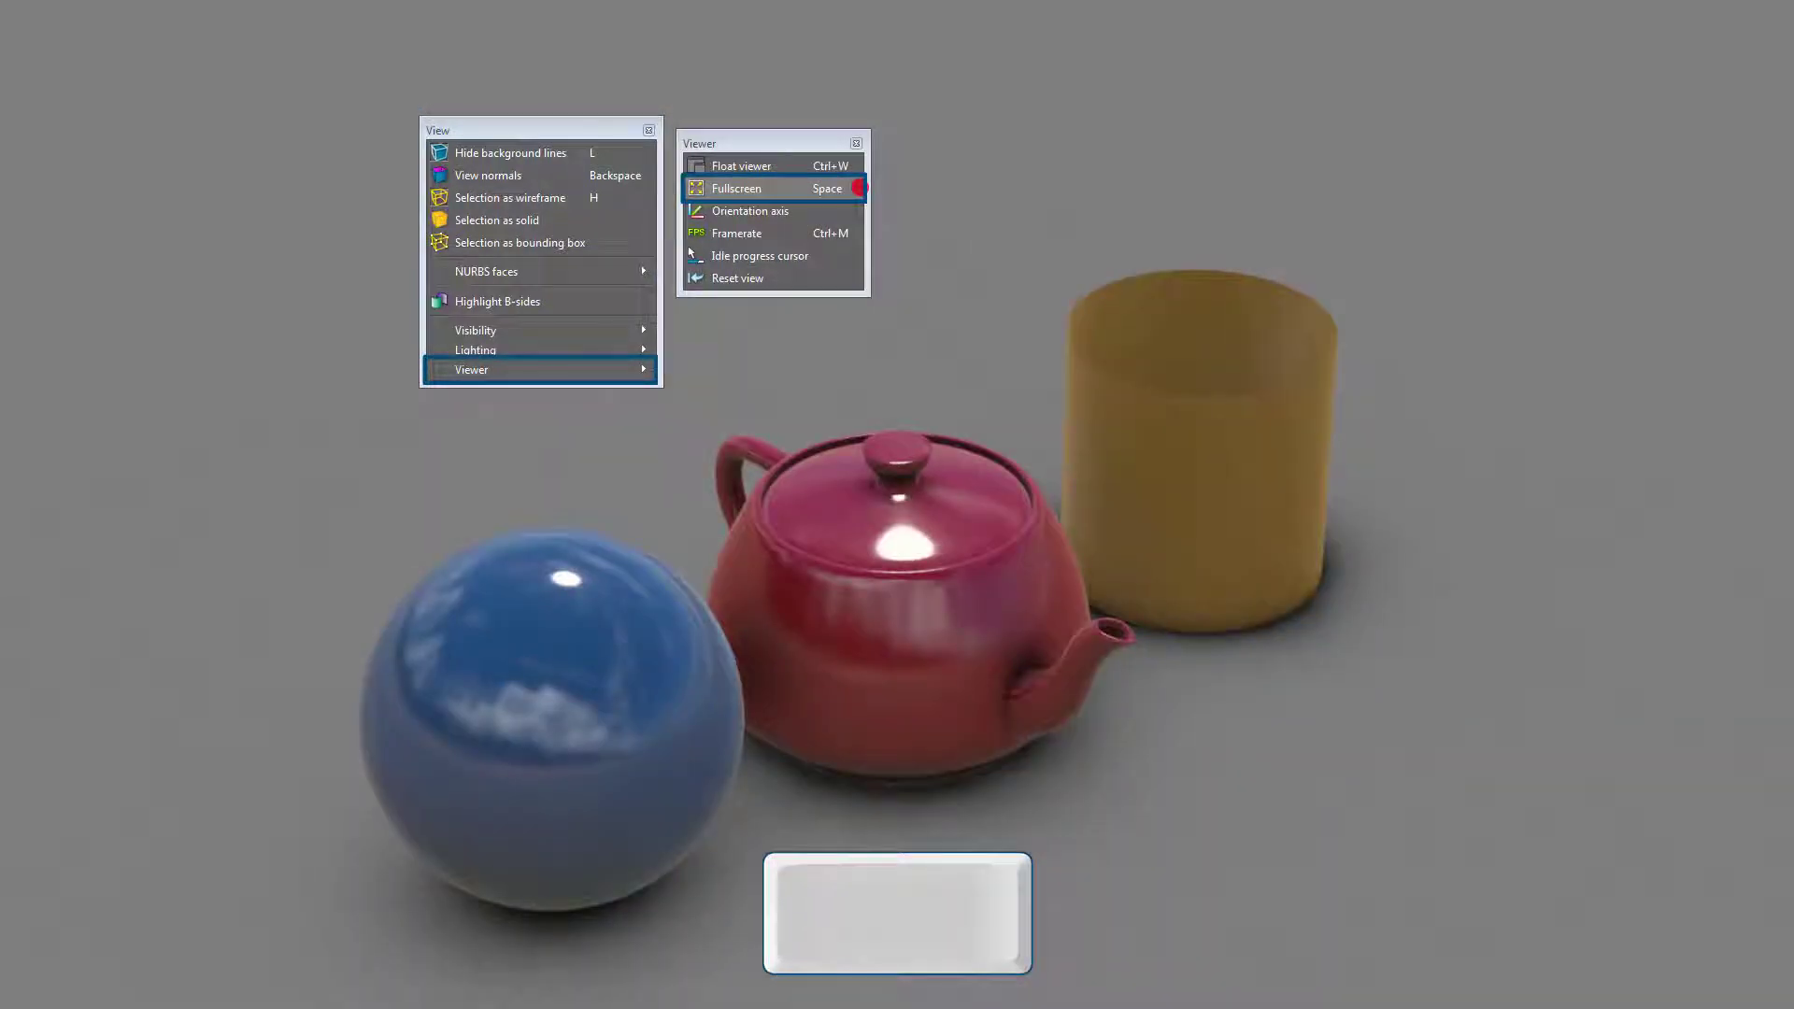
pyautogui.press('space')
# - Detach the Window options beside the Viewer options, and hide and restore all docked windows with the Windows option
pyautogui.click(789, 74)
pyautogui.click(794, 86)
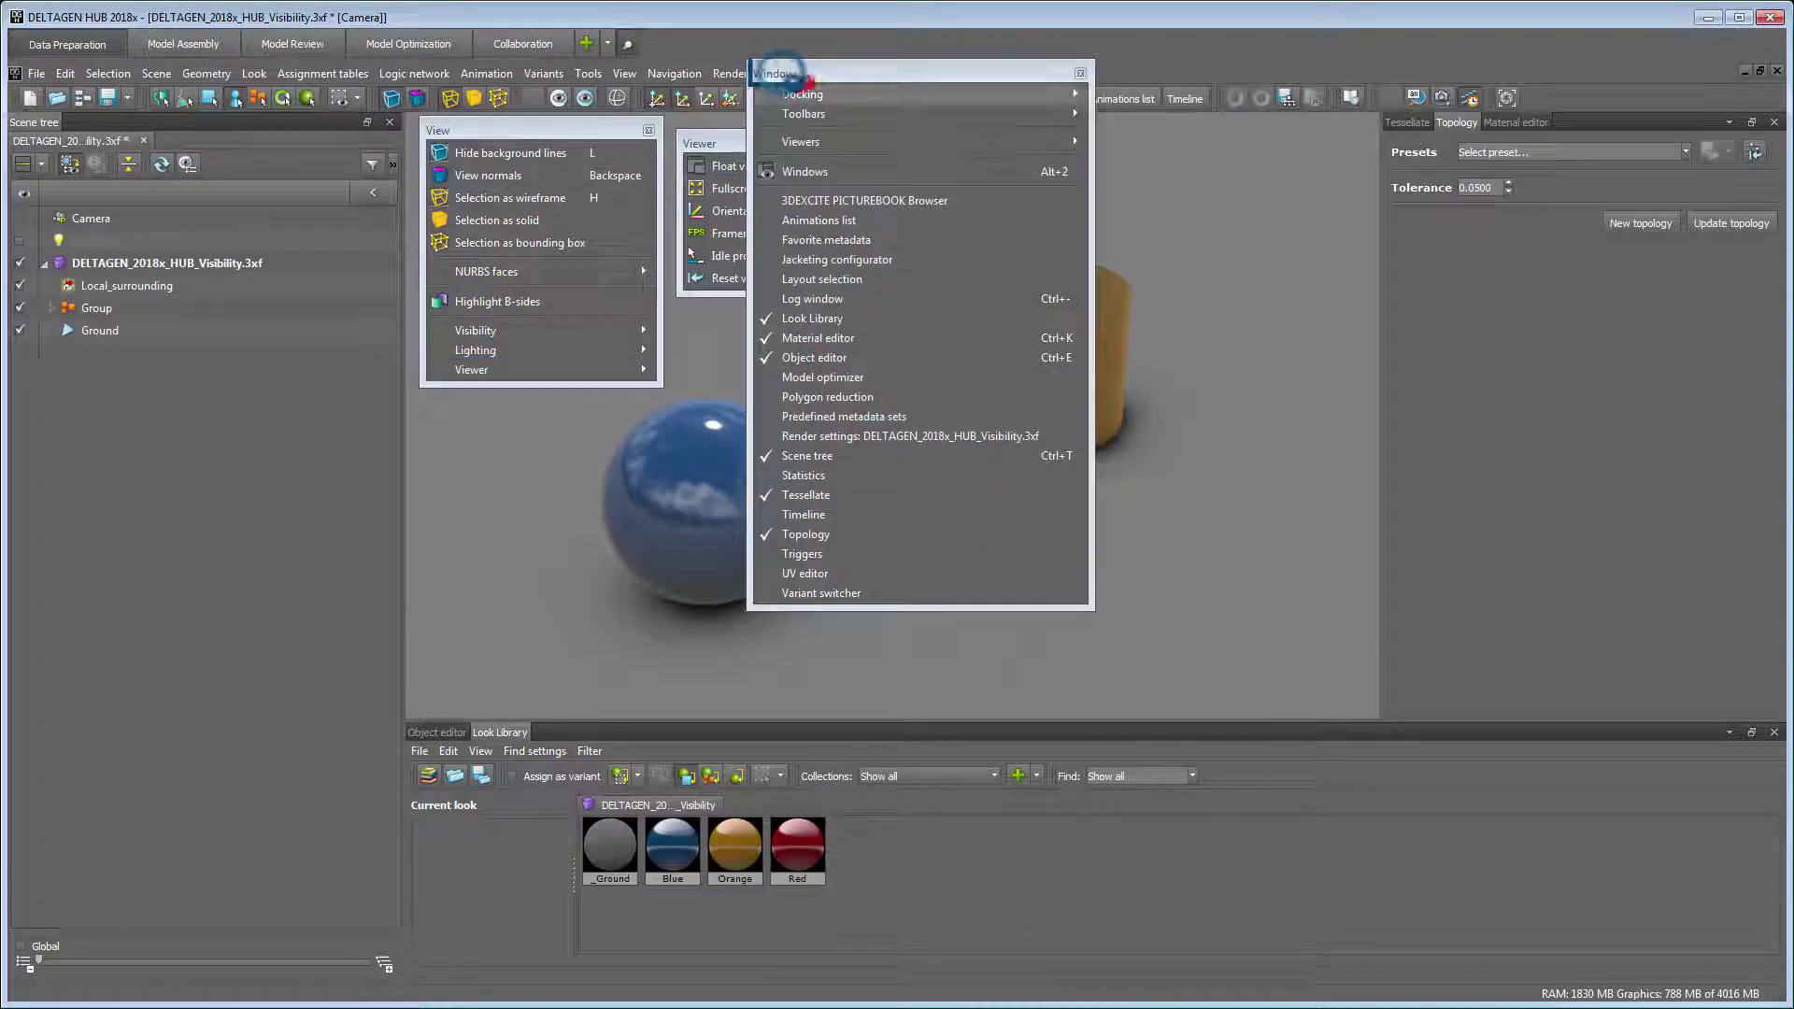
pyautogui.moveTo(821, 73); pyautogui.dragTo(1066, 139)
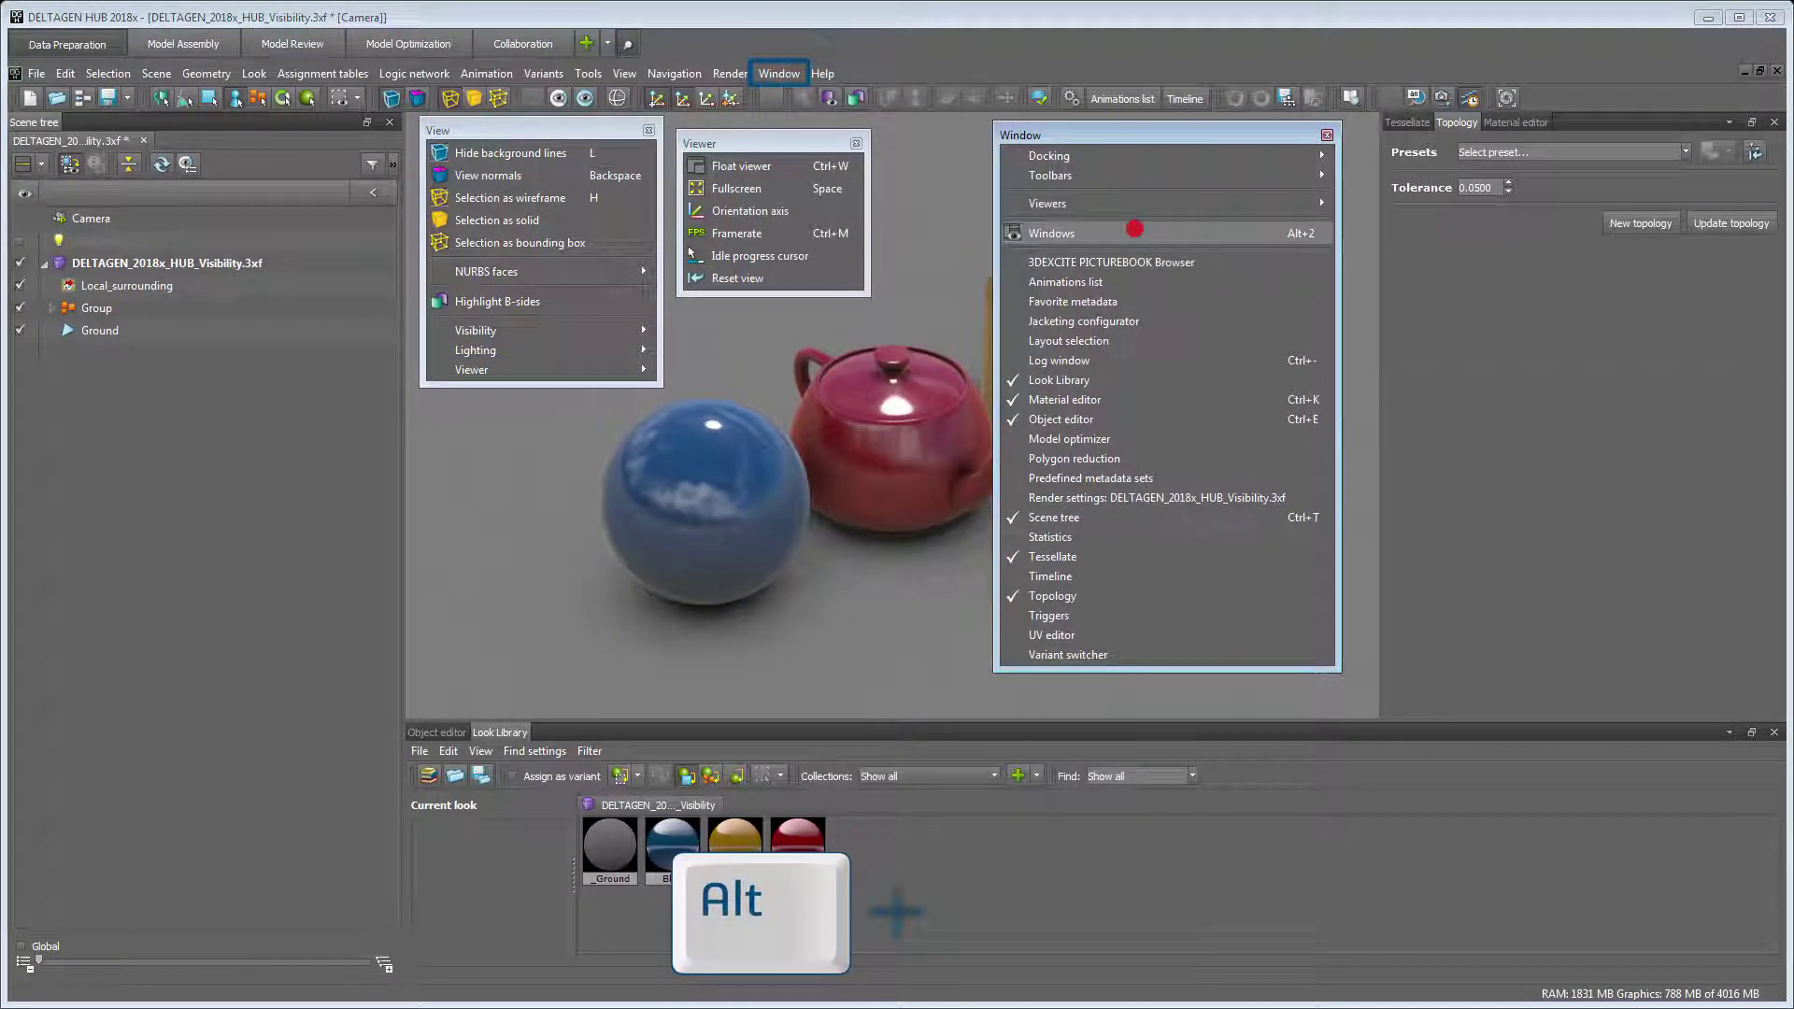
pyautogui.hotkey('alt', '2')
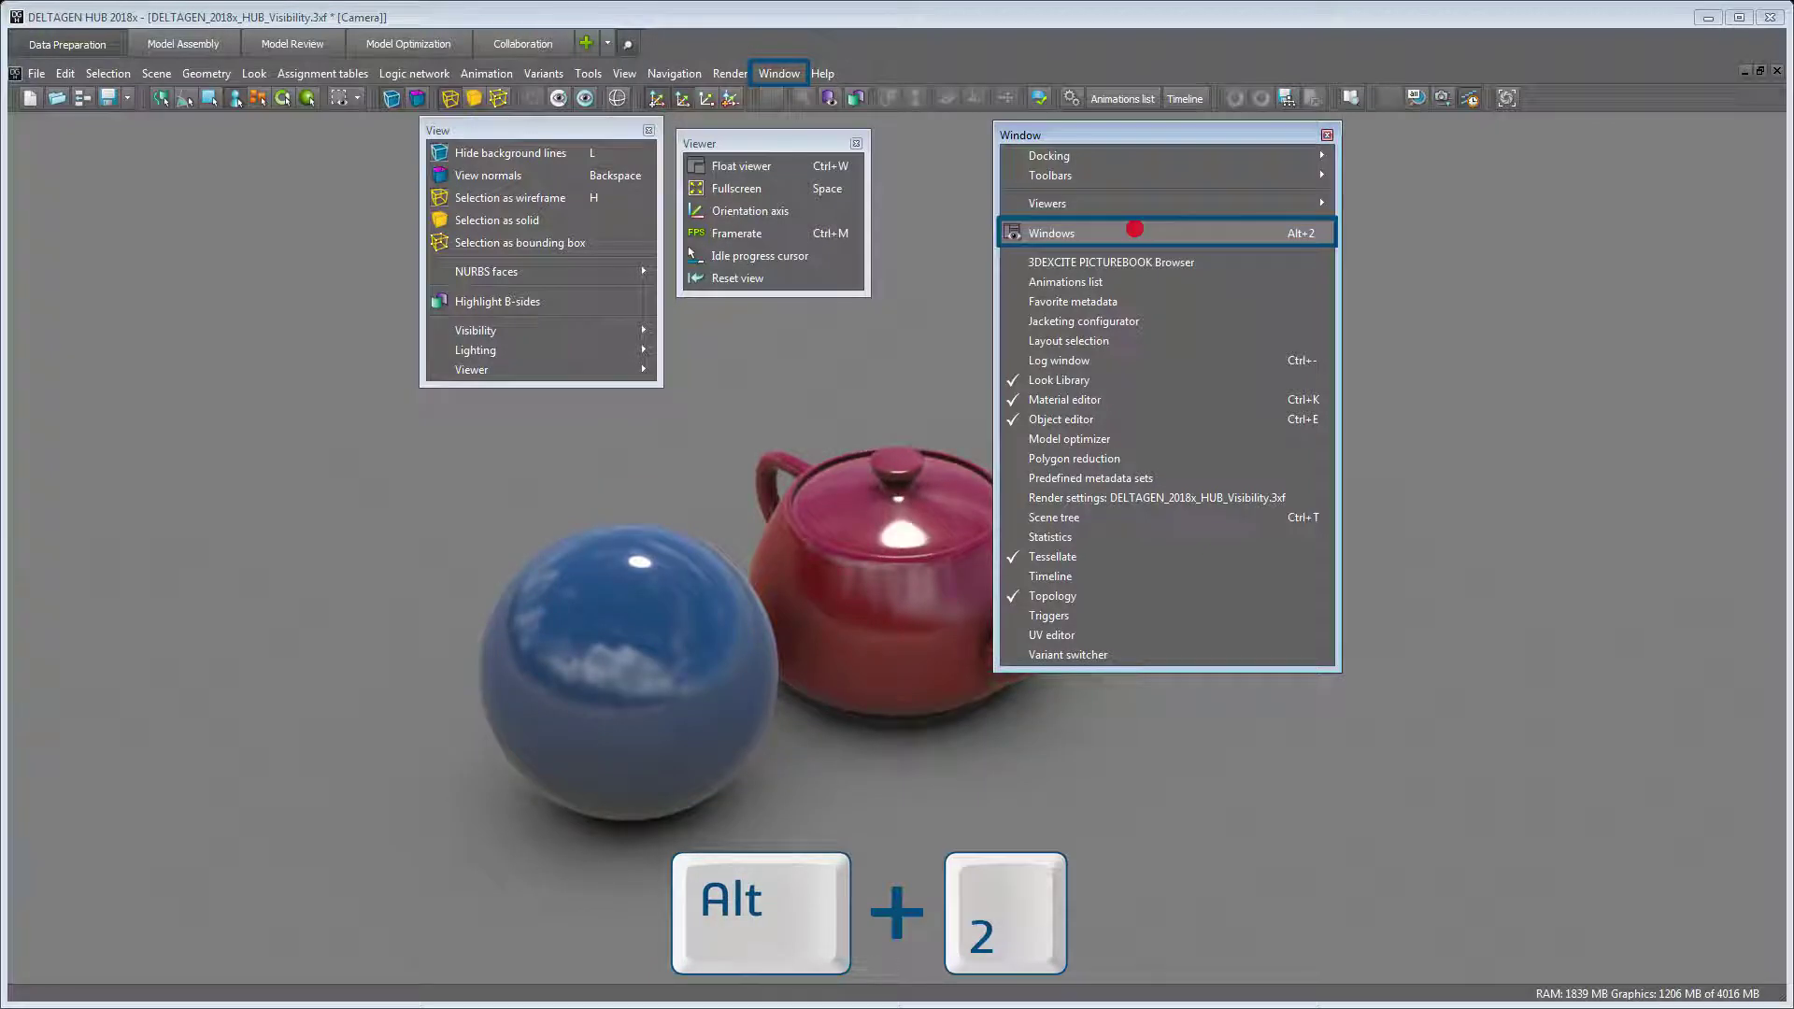
pyautogui.hotkey('alt', '2')
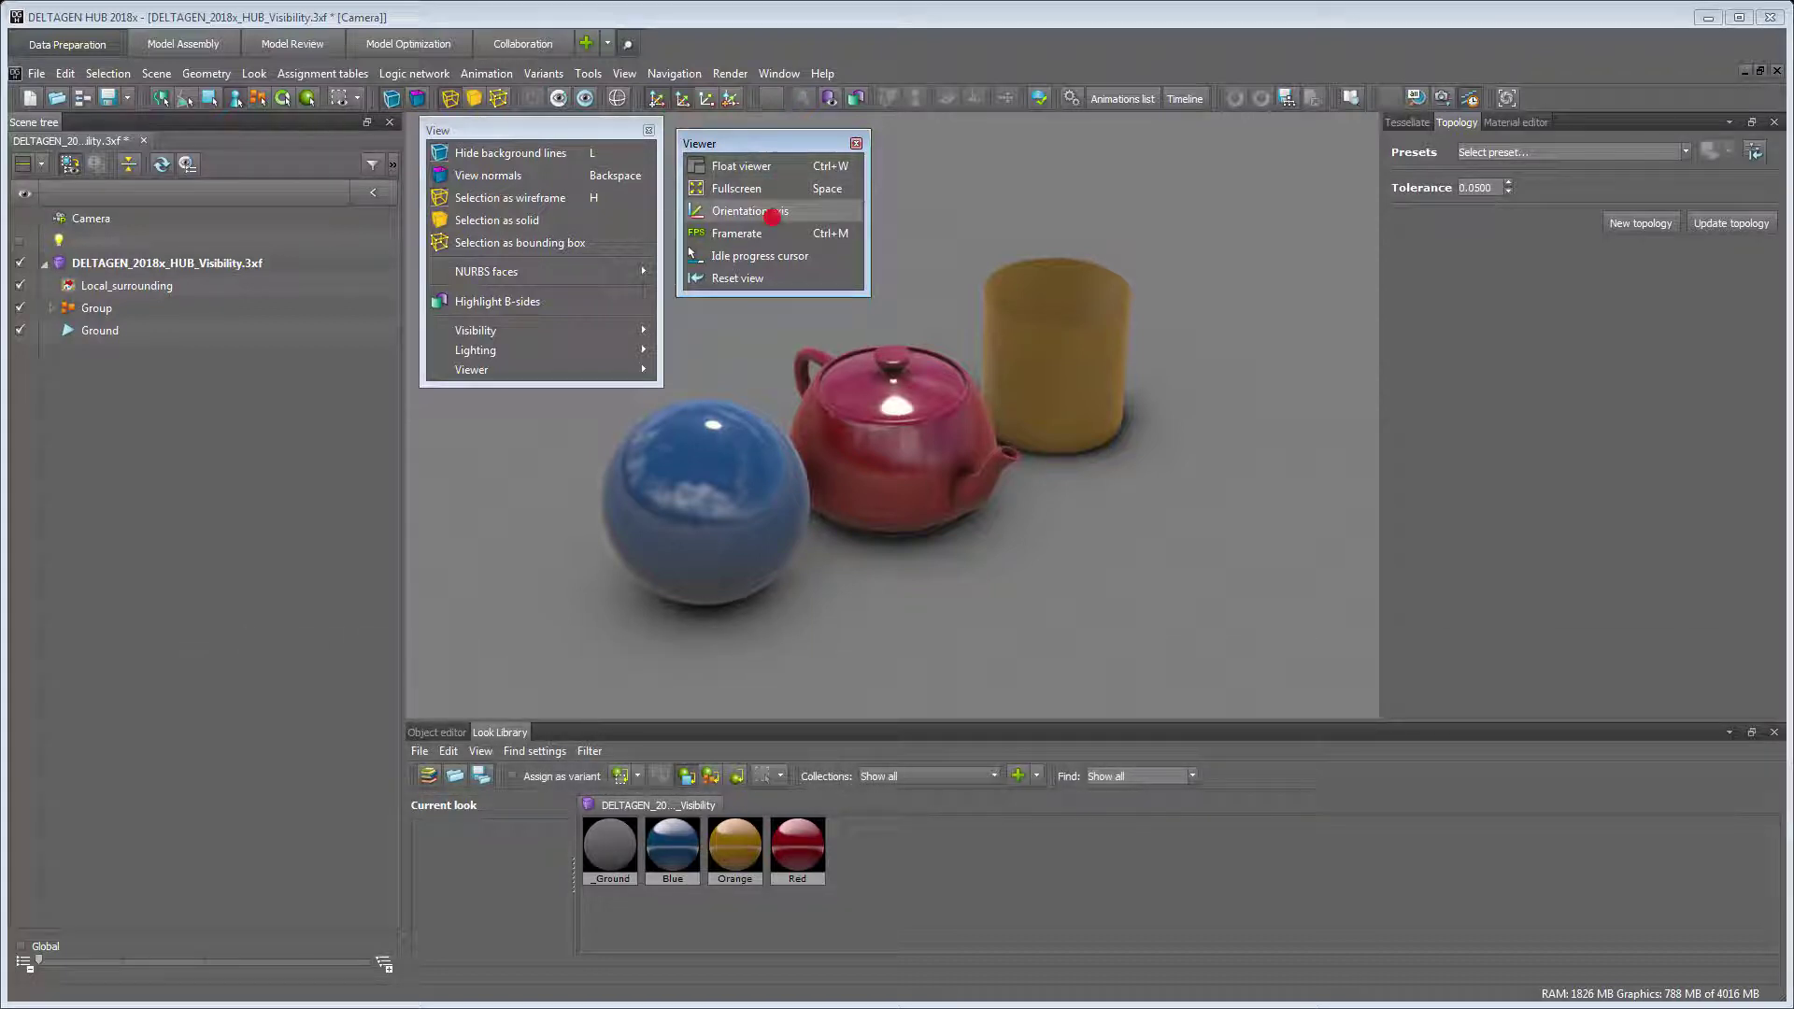
# - Display the orientation axis, orbit the scene to the opposite side of the objects, and toggle the axis off again
pyautogui.click(772, 217)
pyautogui.moveTo(1049, 456); pyautogui.dragTo(389, 450)
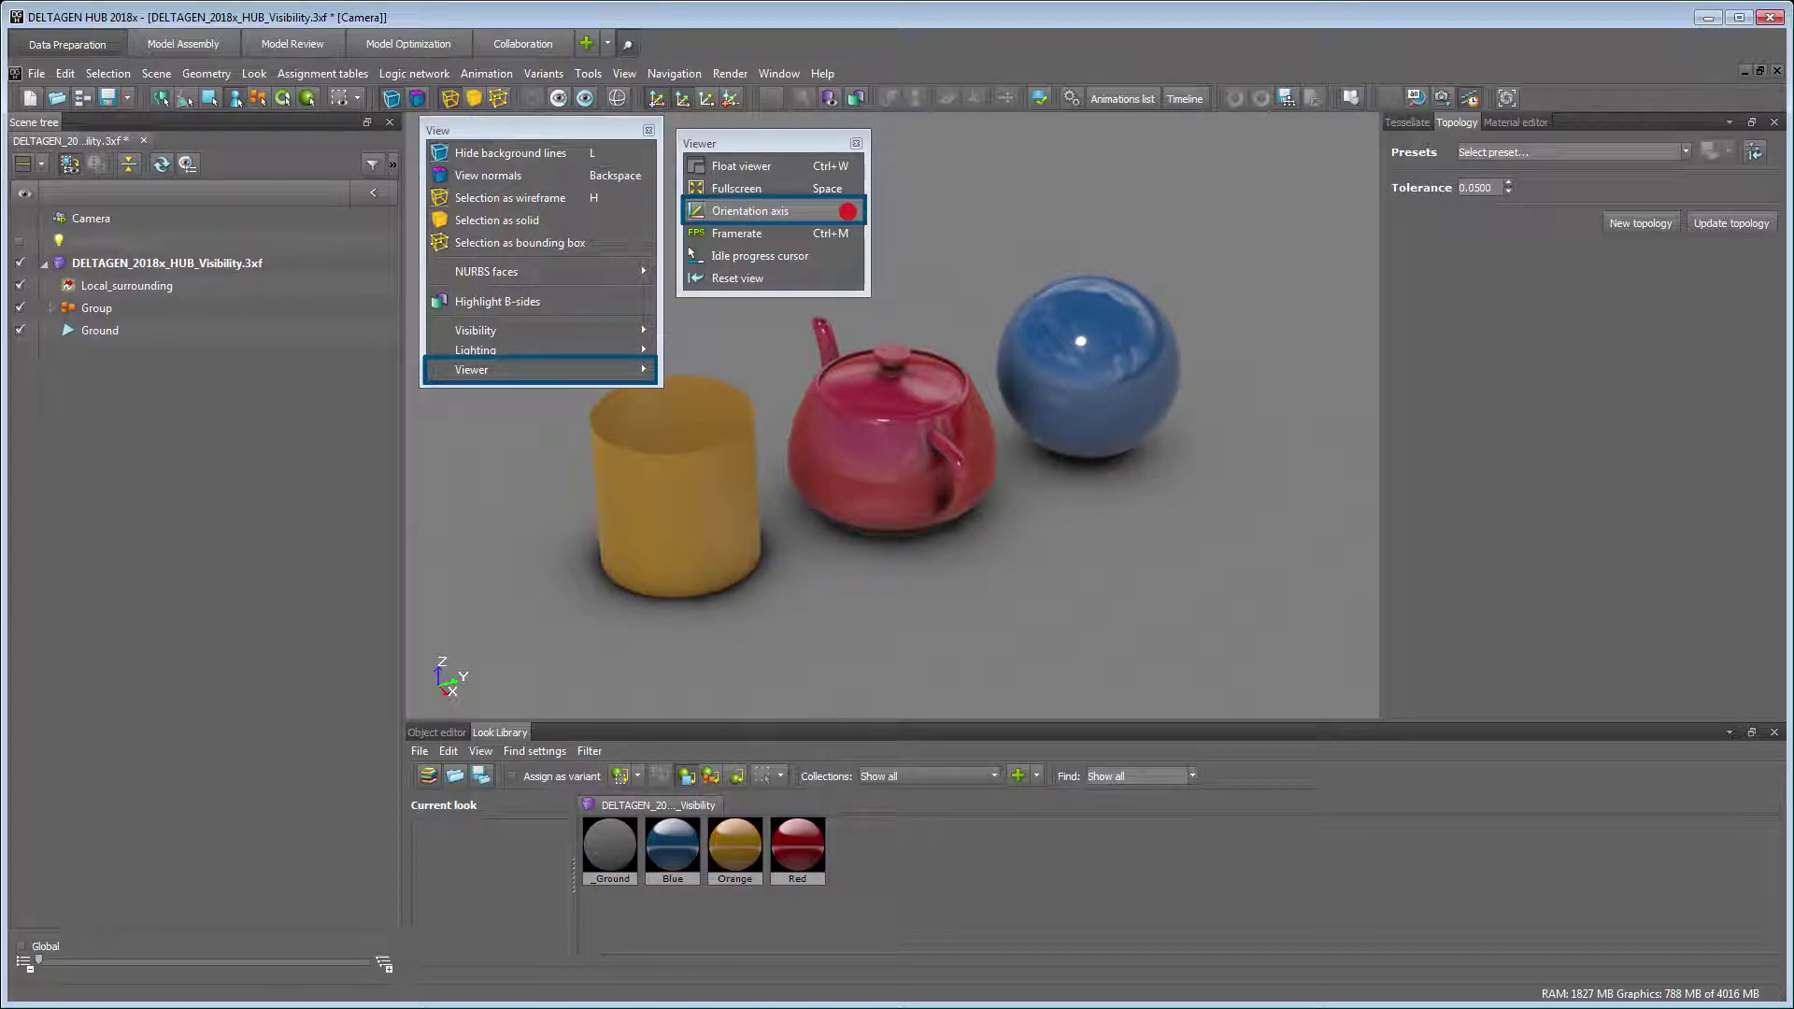
pyautogui.click(848, 211)
pyautogui.click(848, 211)
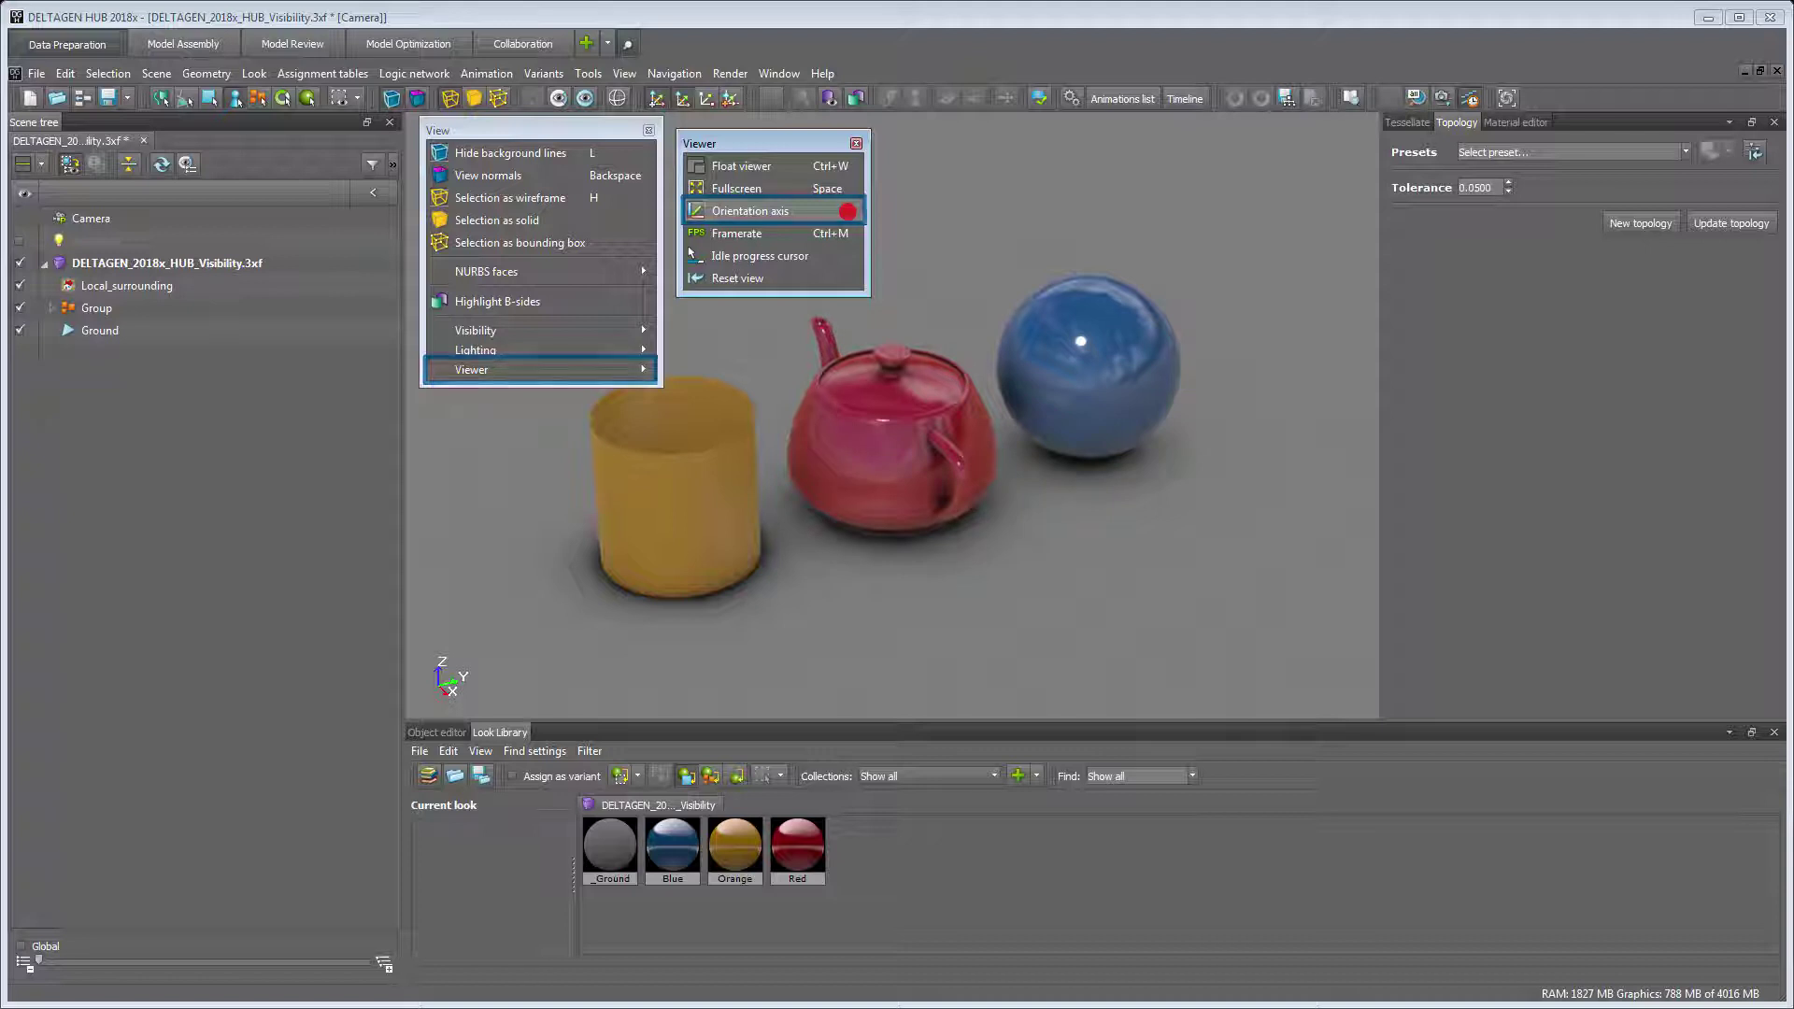
pyautogui.click(847, 212)
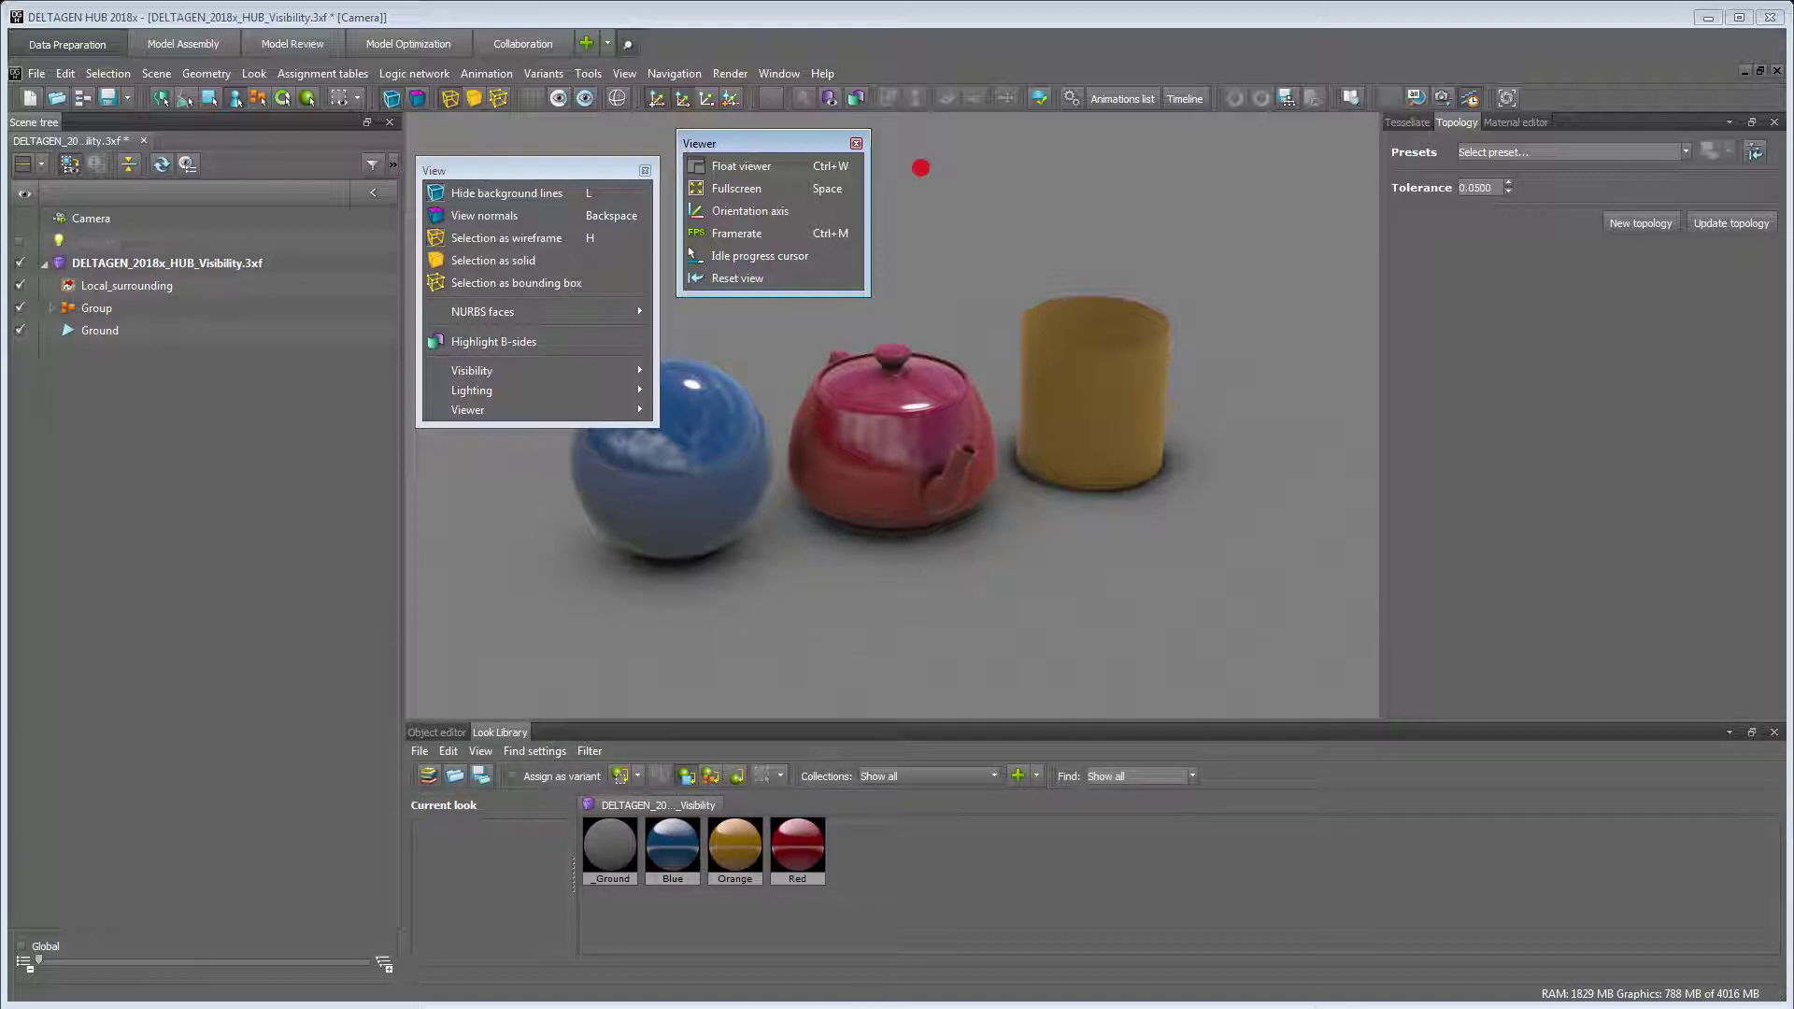
# - Display the framerate in the viewer while orbiting around the teapot, and turn the display off again
pyautogui.press('ctrl')
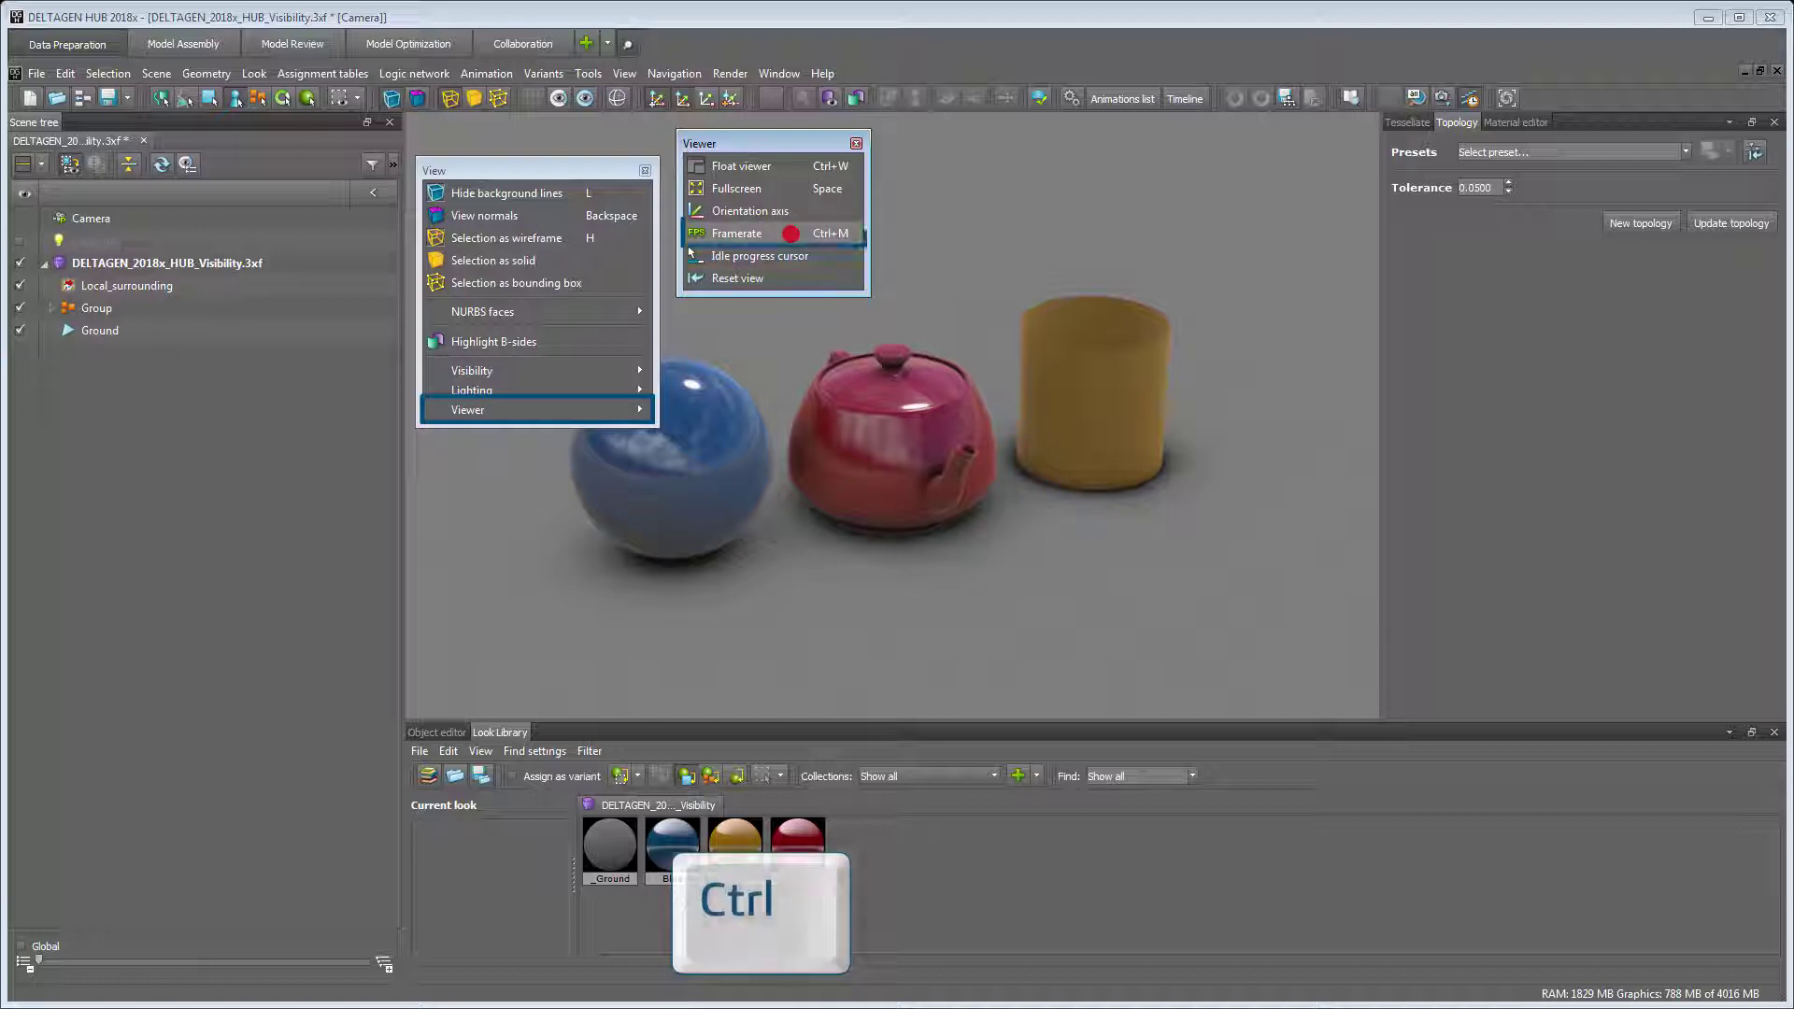
pyautogui.hotkey('ctrl', 'm')
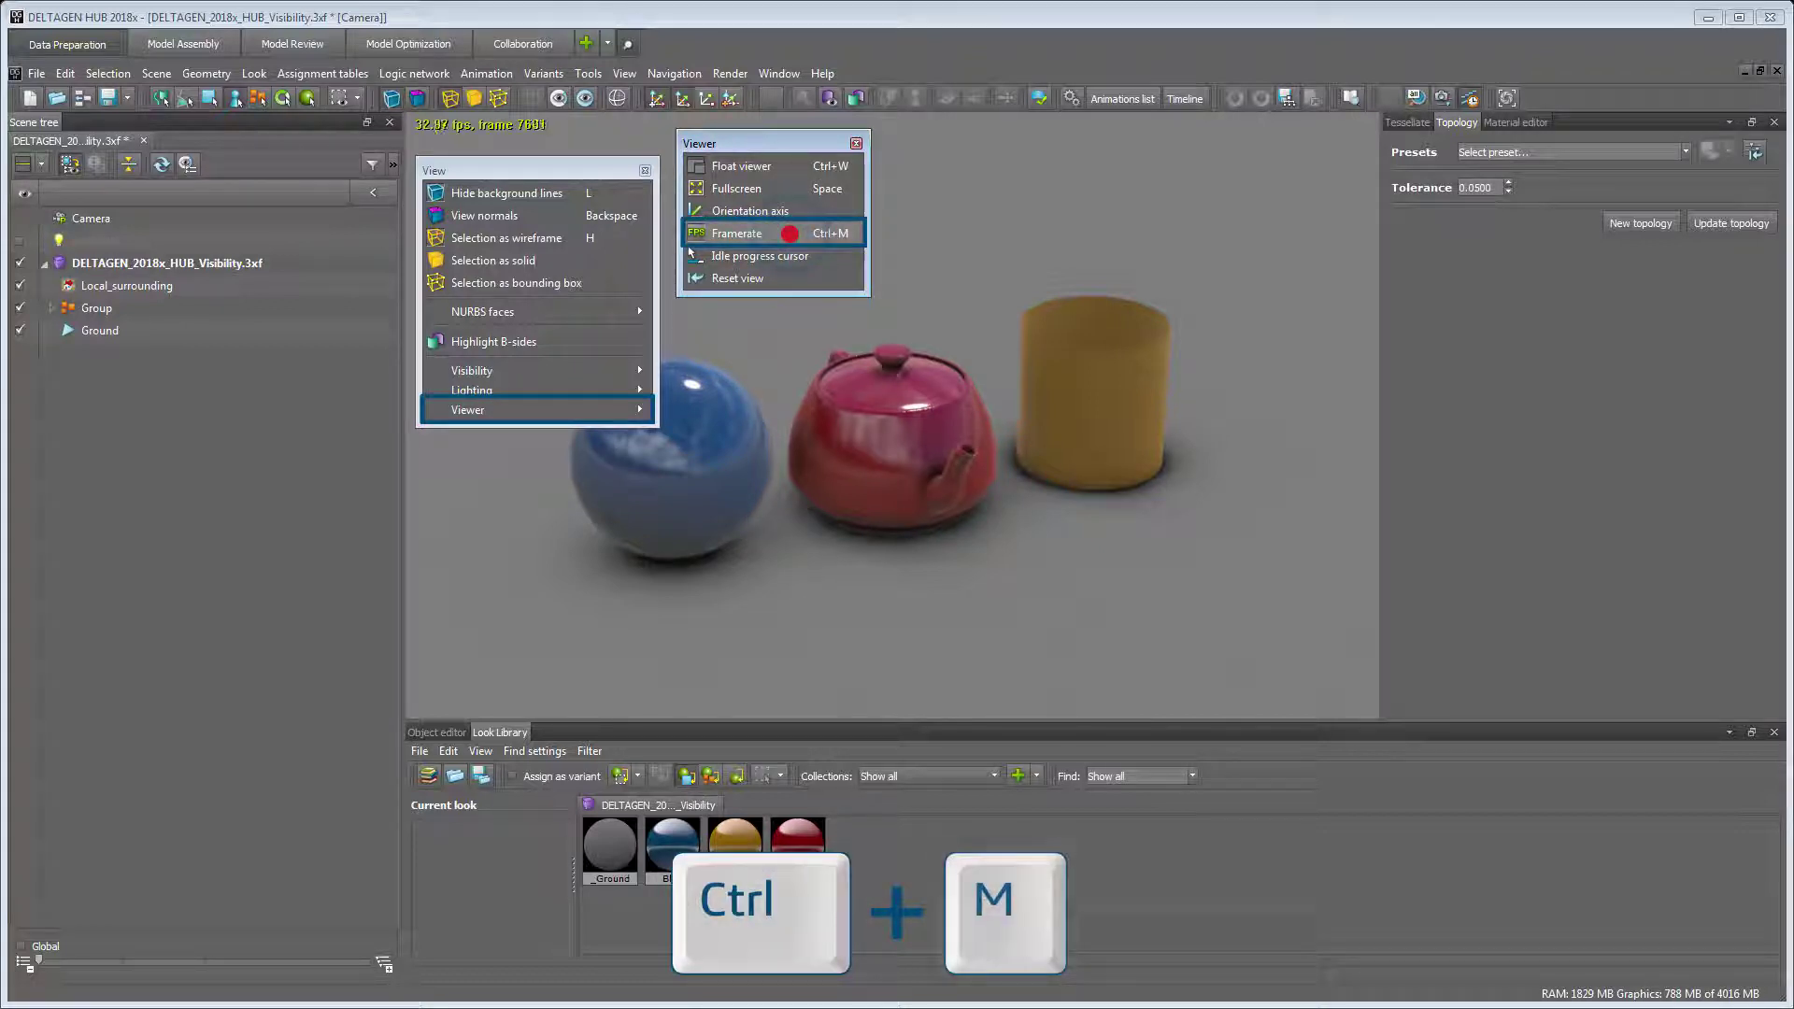
pyautogui.moveTo(822, 407)
pyautogui.mouseDown()
pyautogui.moveTo(1016, 402)
pyautogui.moveTo(846, 390)
pyautogui.mouseUp()
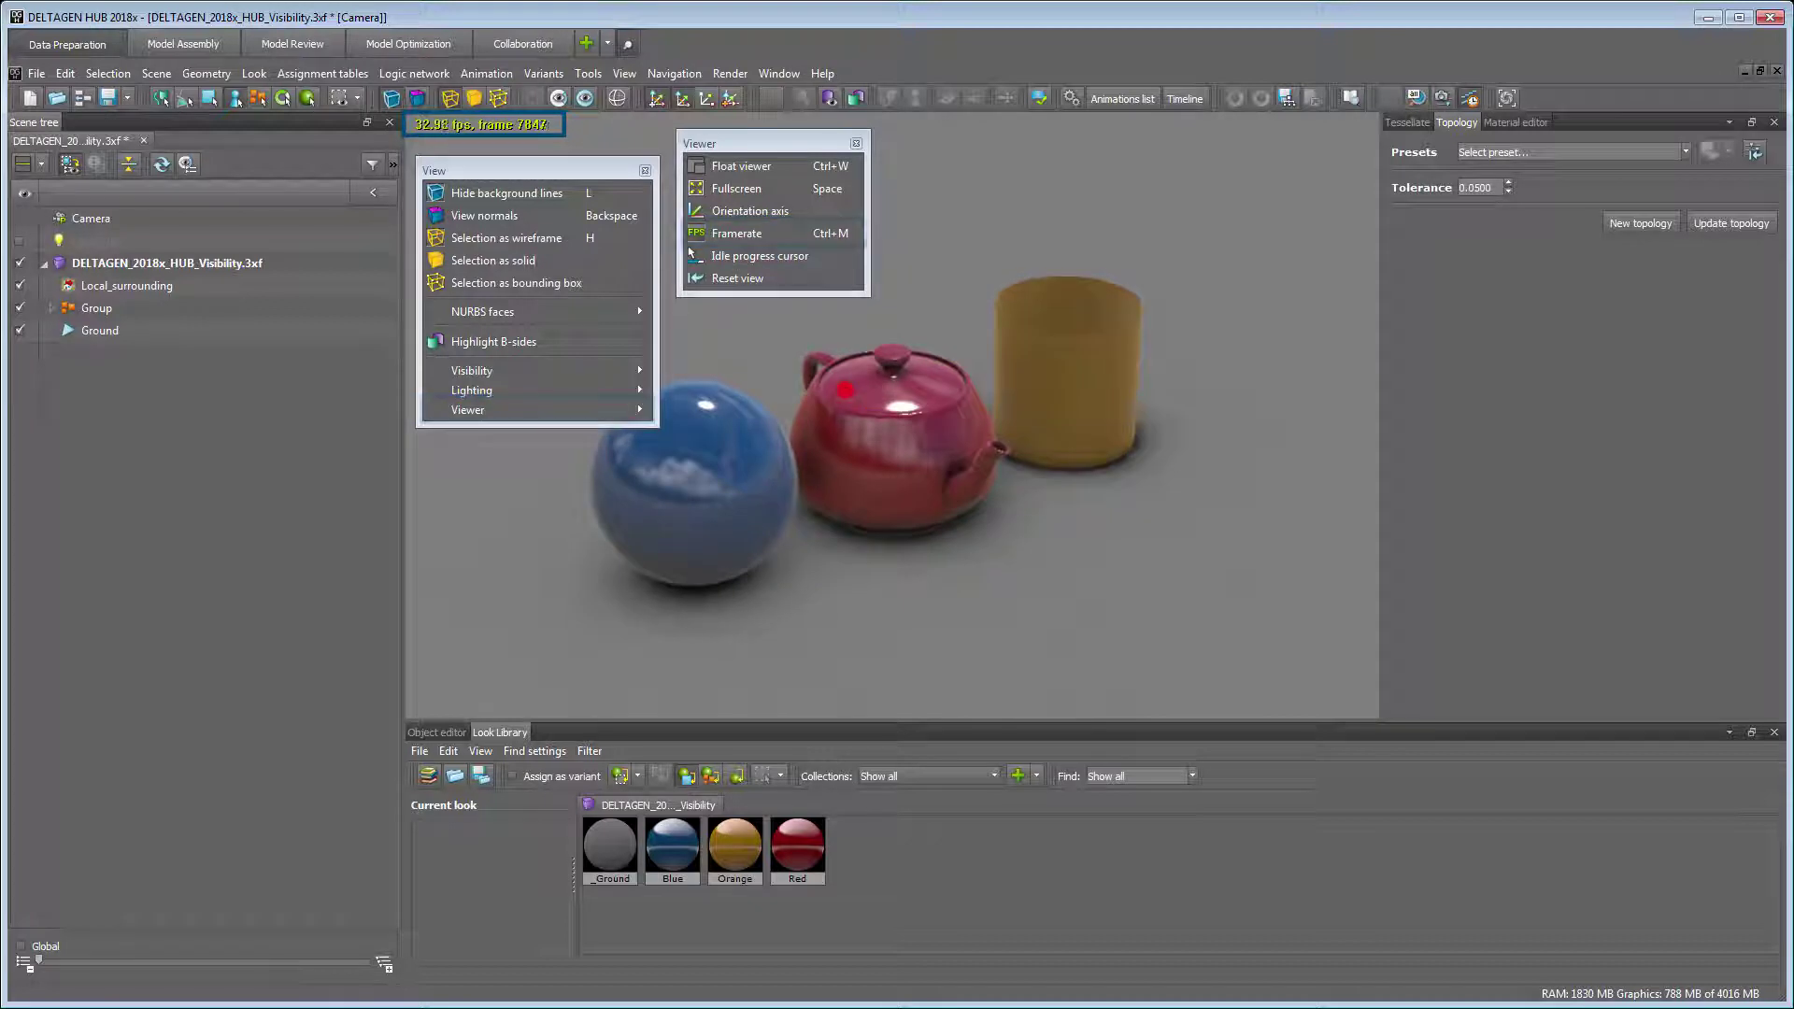
pyautogui.click(849, 234)
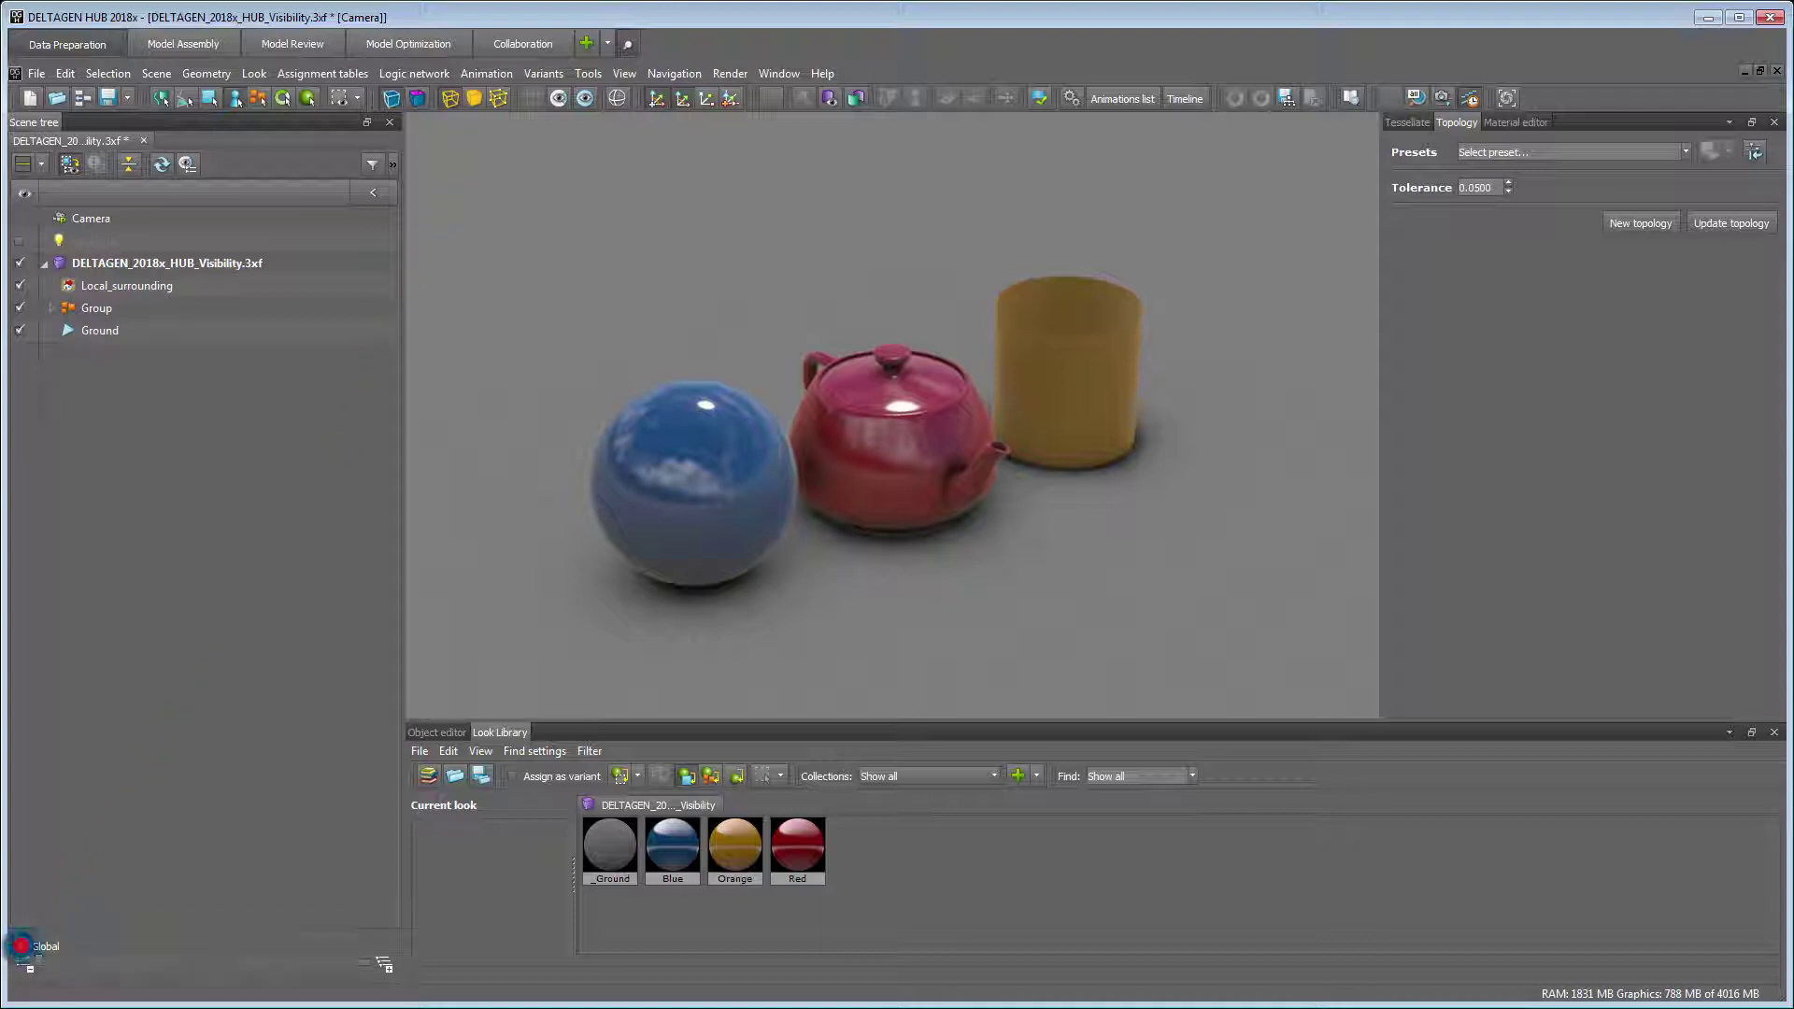
# - Turn on Global for the scene tree, expand it fully and collapse it to the Sphere_Blue, Teapot_Red and Cylinder_Orange level
pyautogui.click(22, 946)
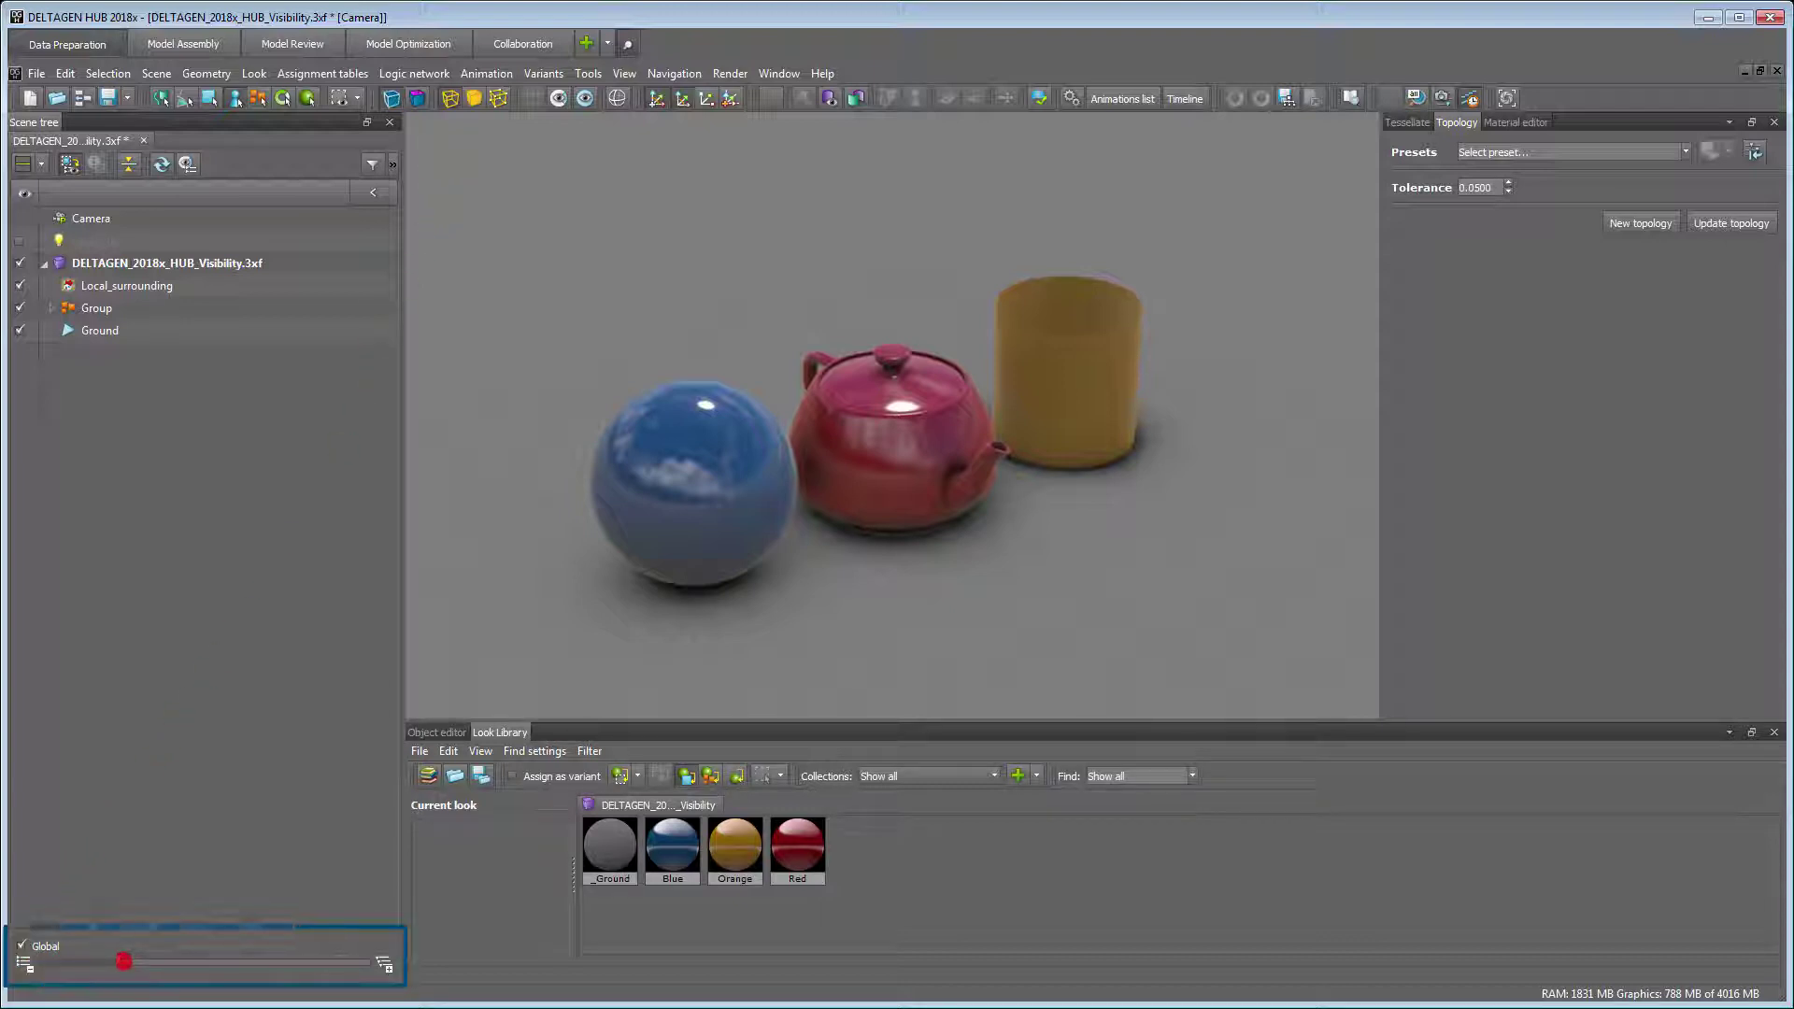
pyautogui.moveTo(125, 962); pyautogui.dragTo(361, 961)
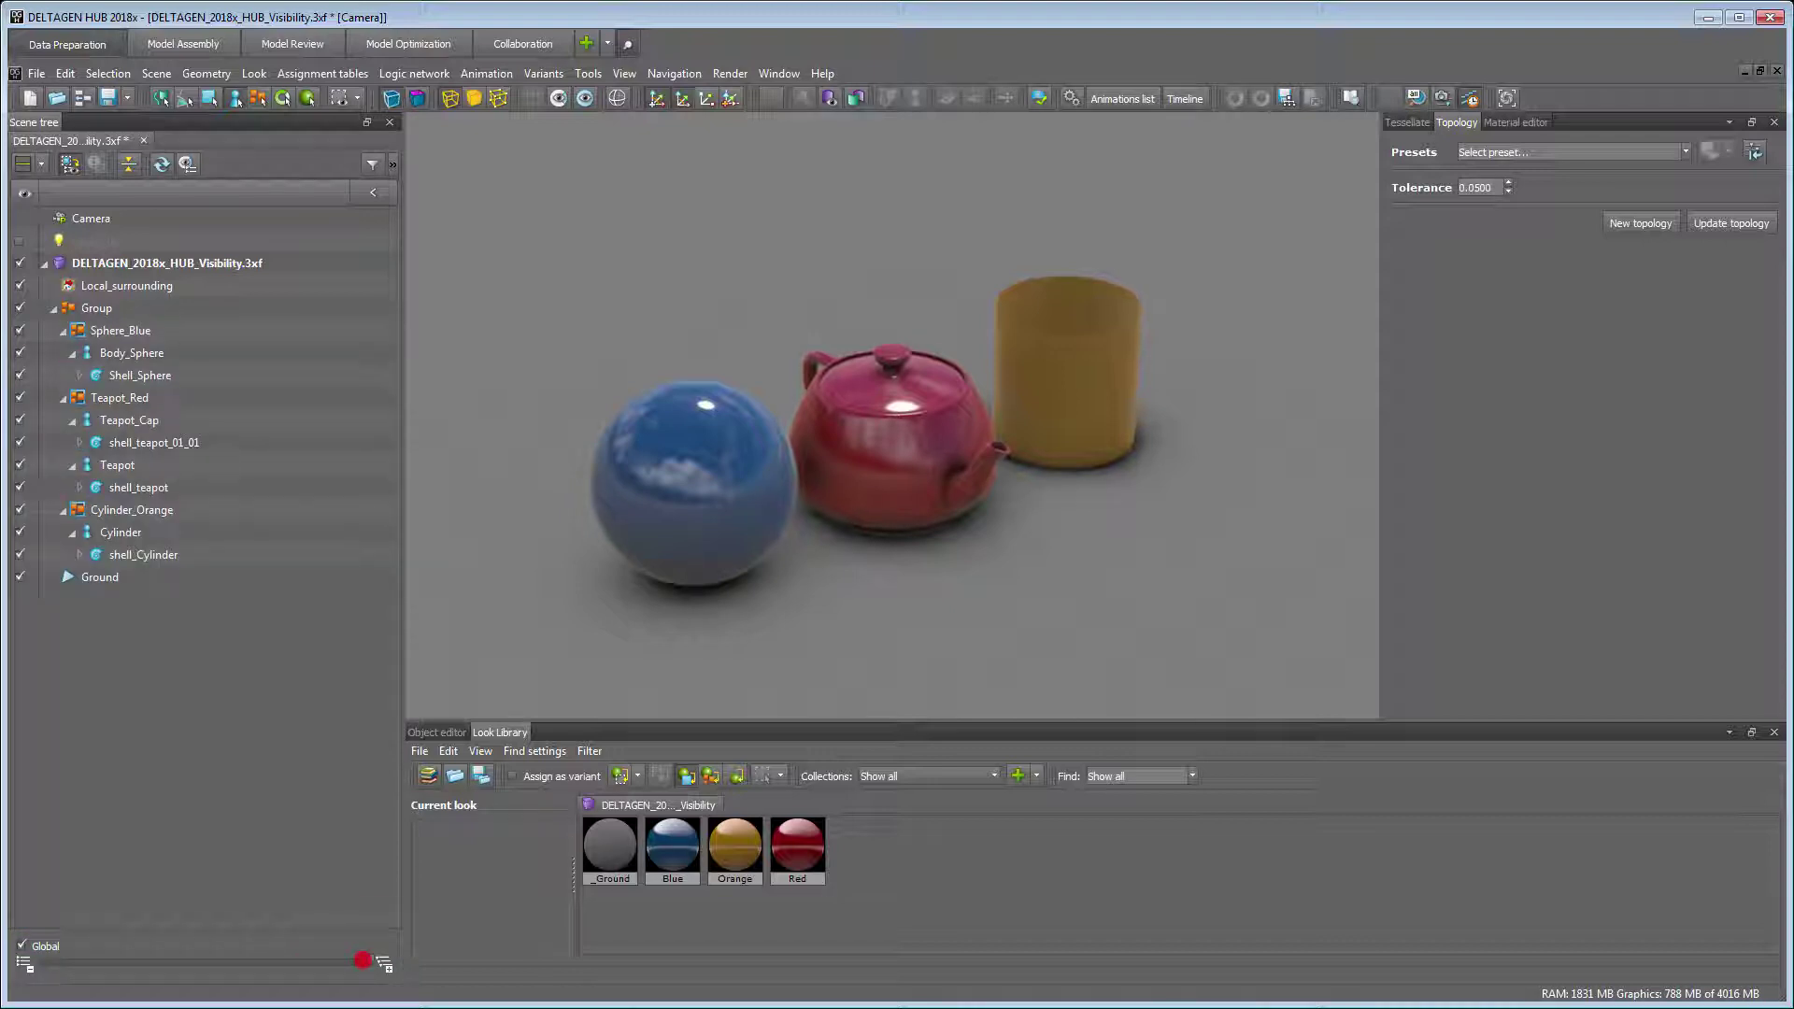
pyautogui.moveTo(363, 961); pyautogui.dragTo(228, 973)
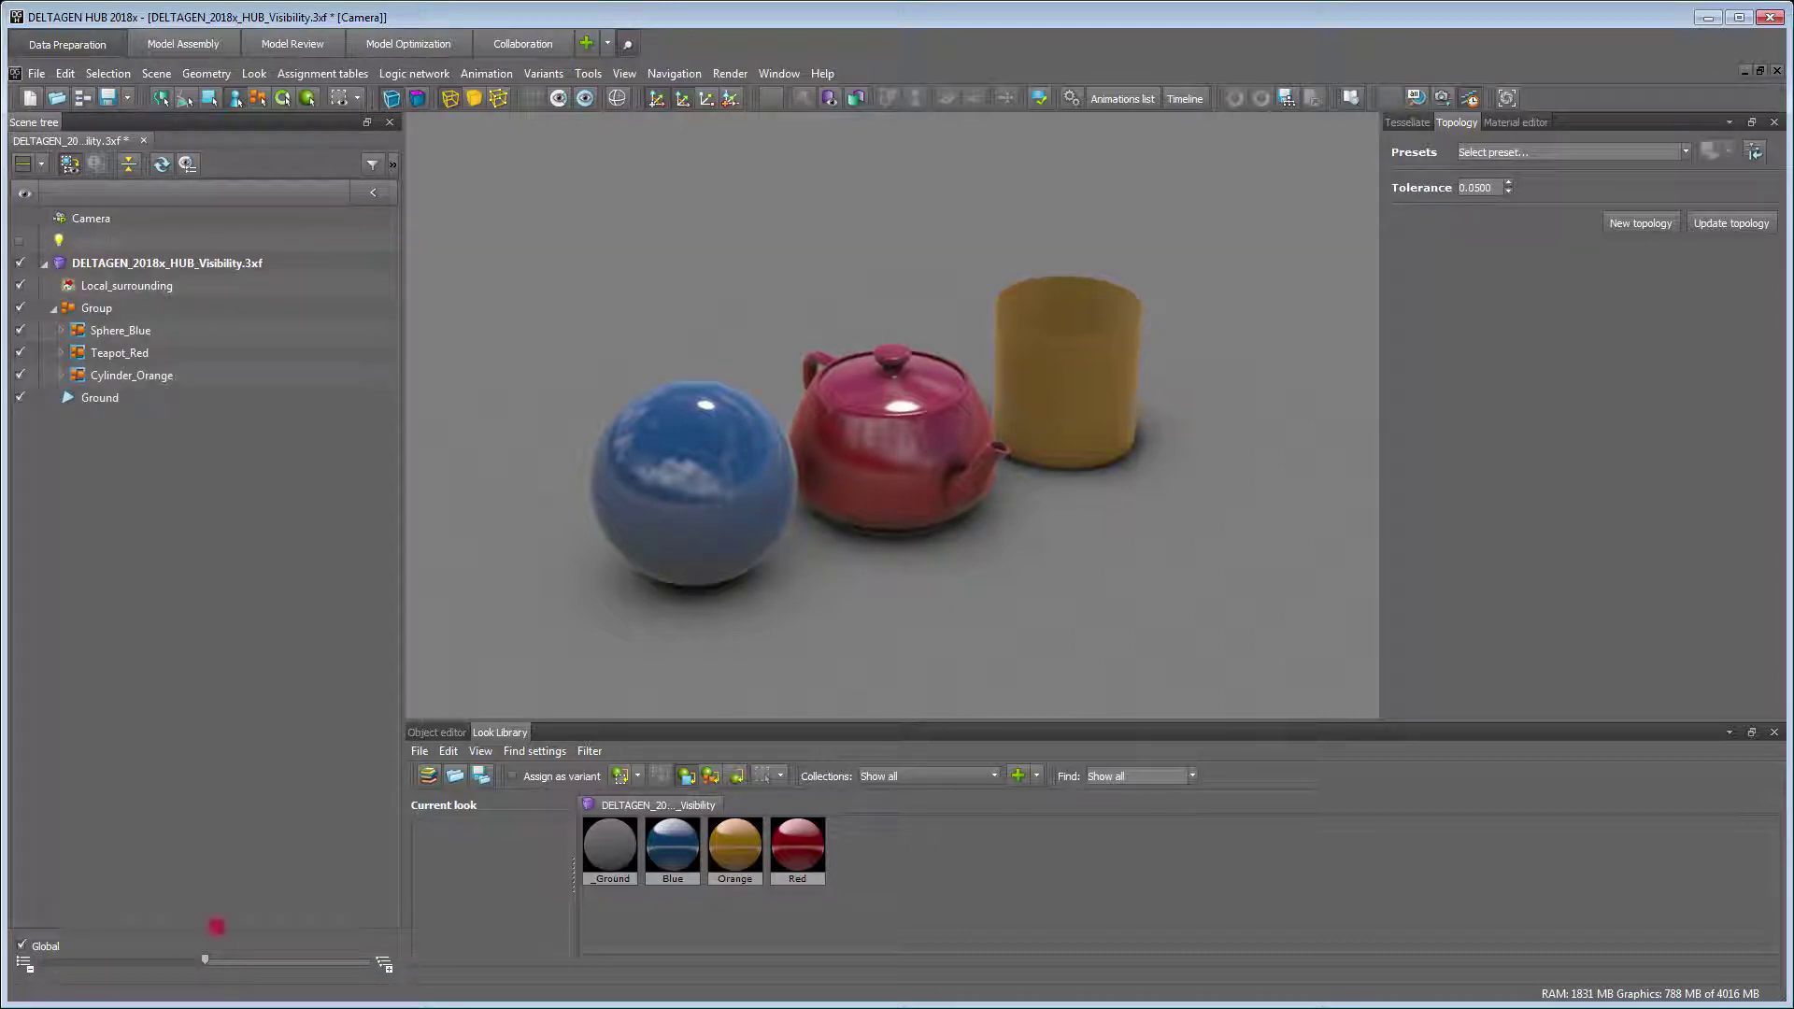
# - Select the Teapot_Red group, turn off Global and adjust the tree expansion level for the selected group only
pyautogui.click(119, 353)
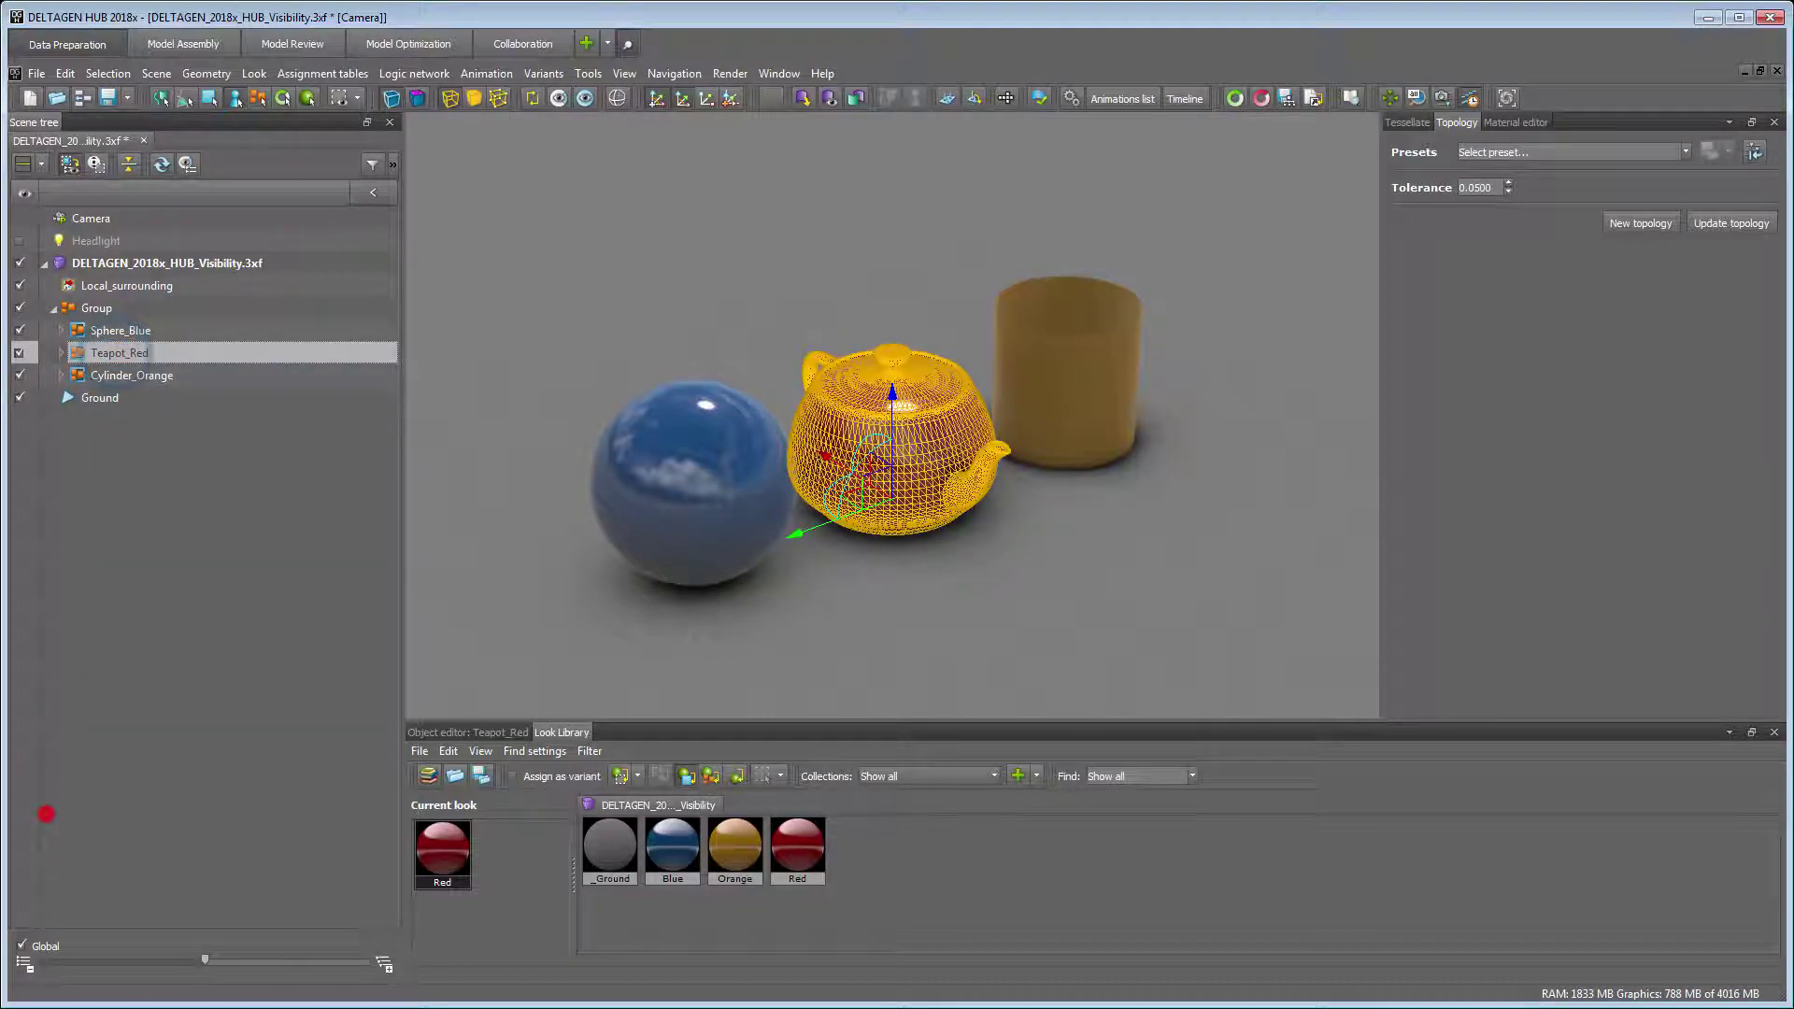
pyautogui.click(21, 946)
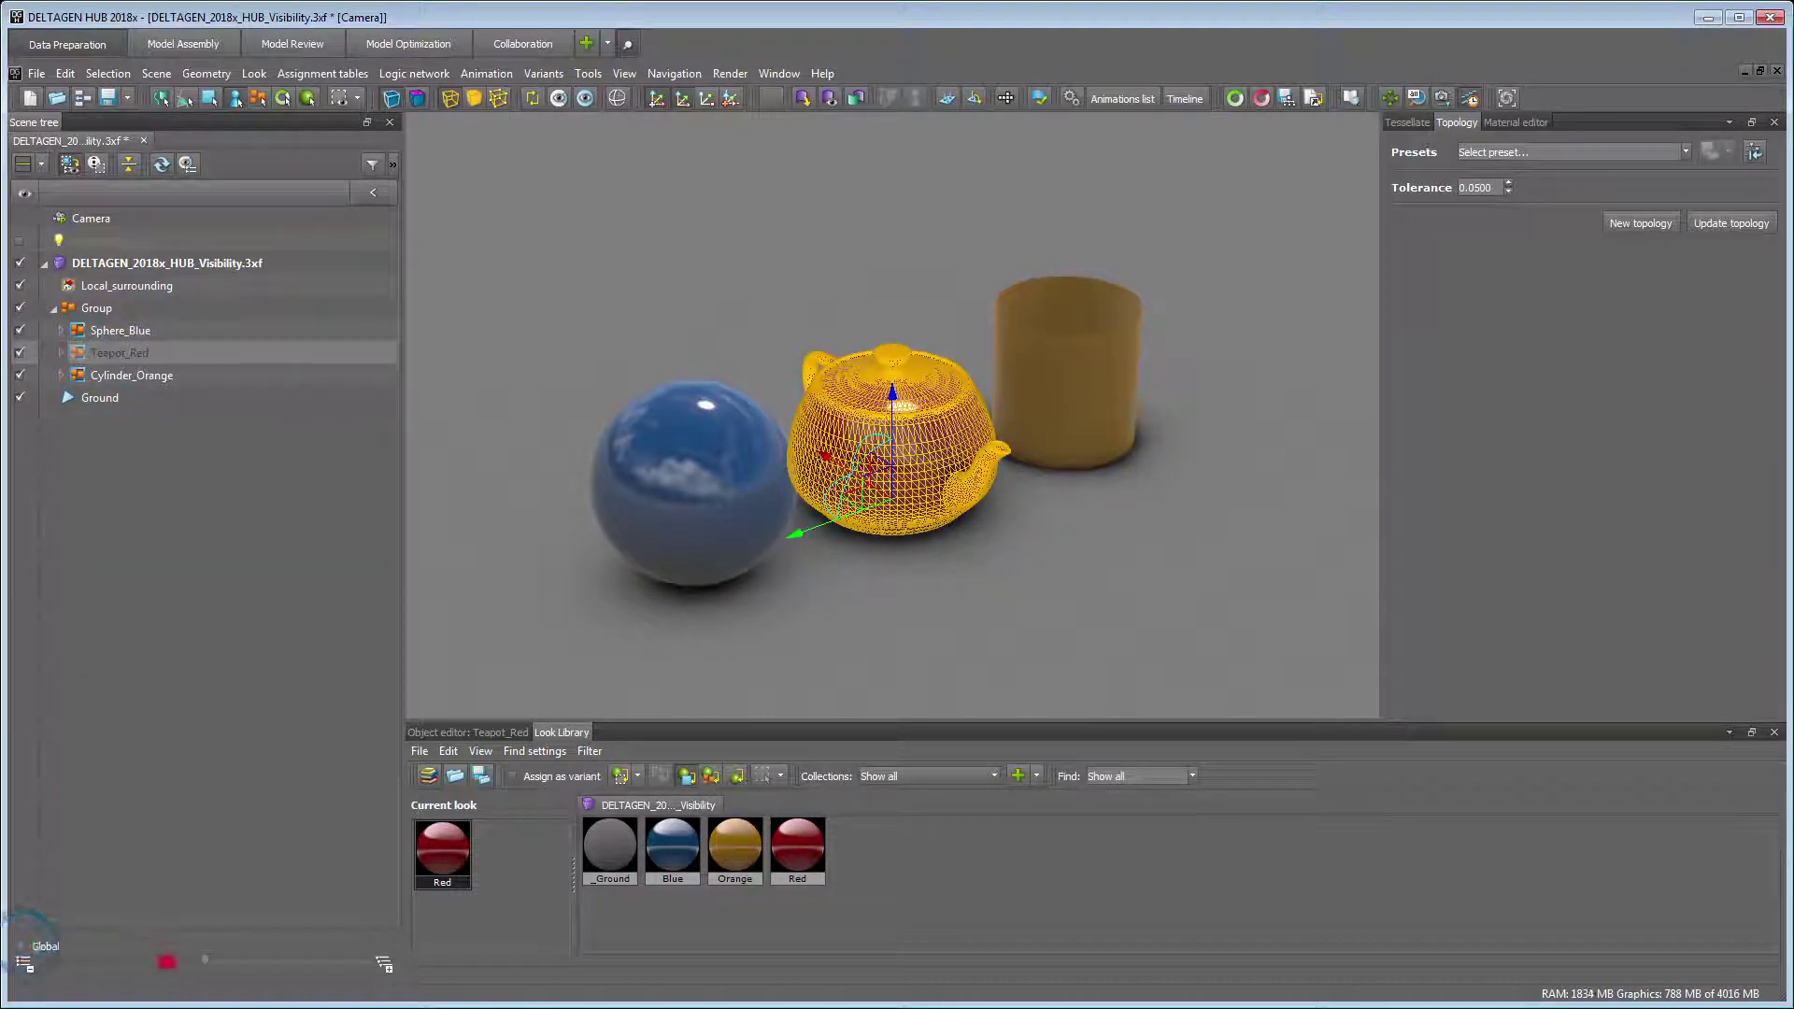
pyautogui.moveTo(166, 962)
pyautogui.mouseDown()
pyautogui.moveTo(44, 965)
pyautogui.moveTo(509, 954)
pyautogui.mouseUp()
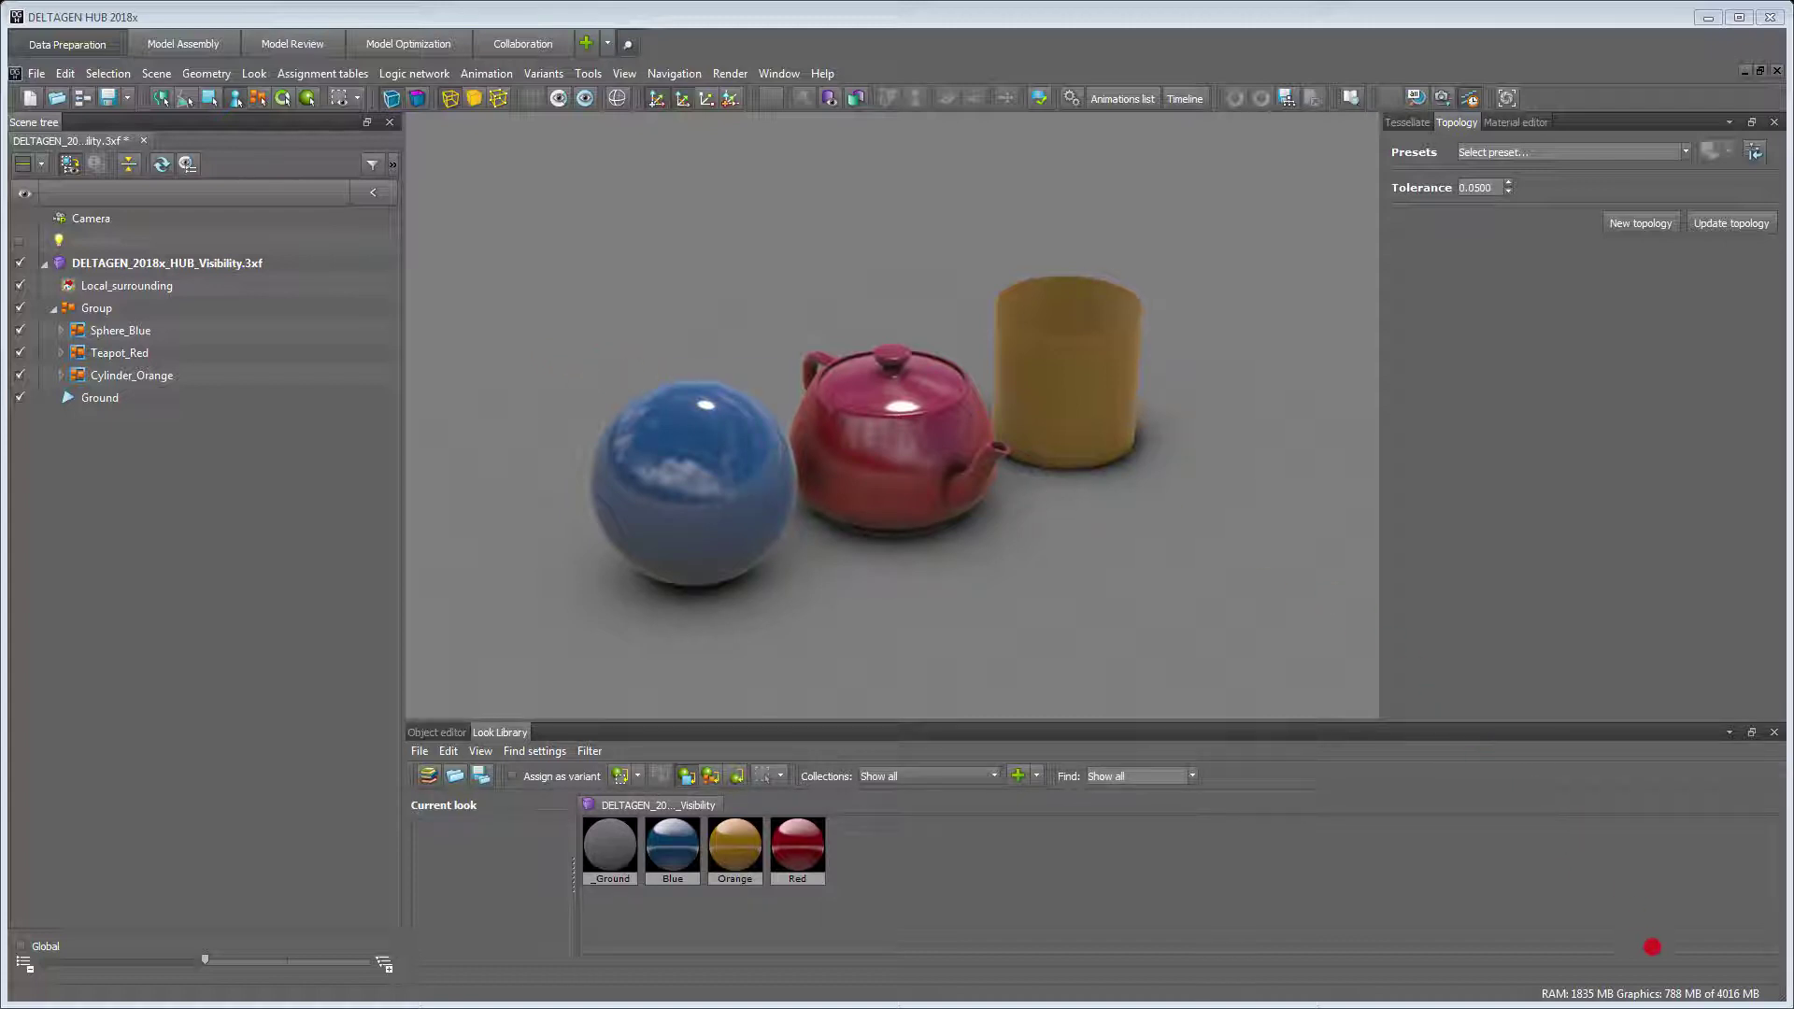
# - Examine the RAM and graphics memory usage
pyautogui.click(1767, 993)
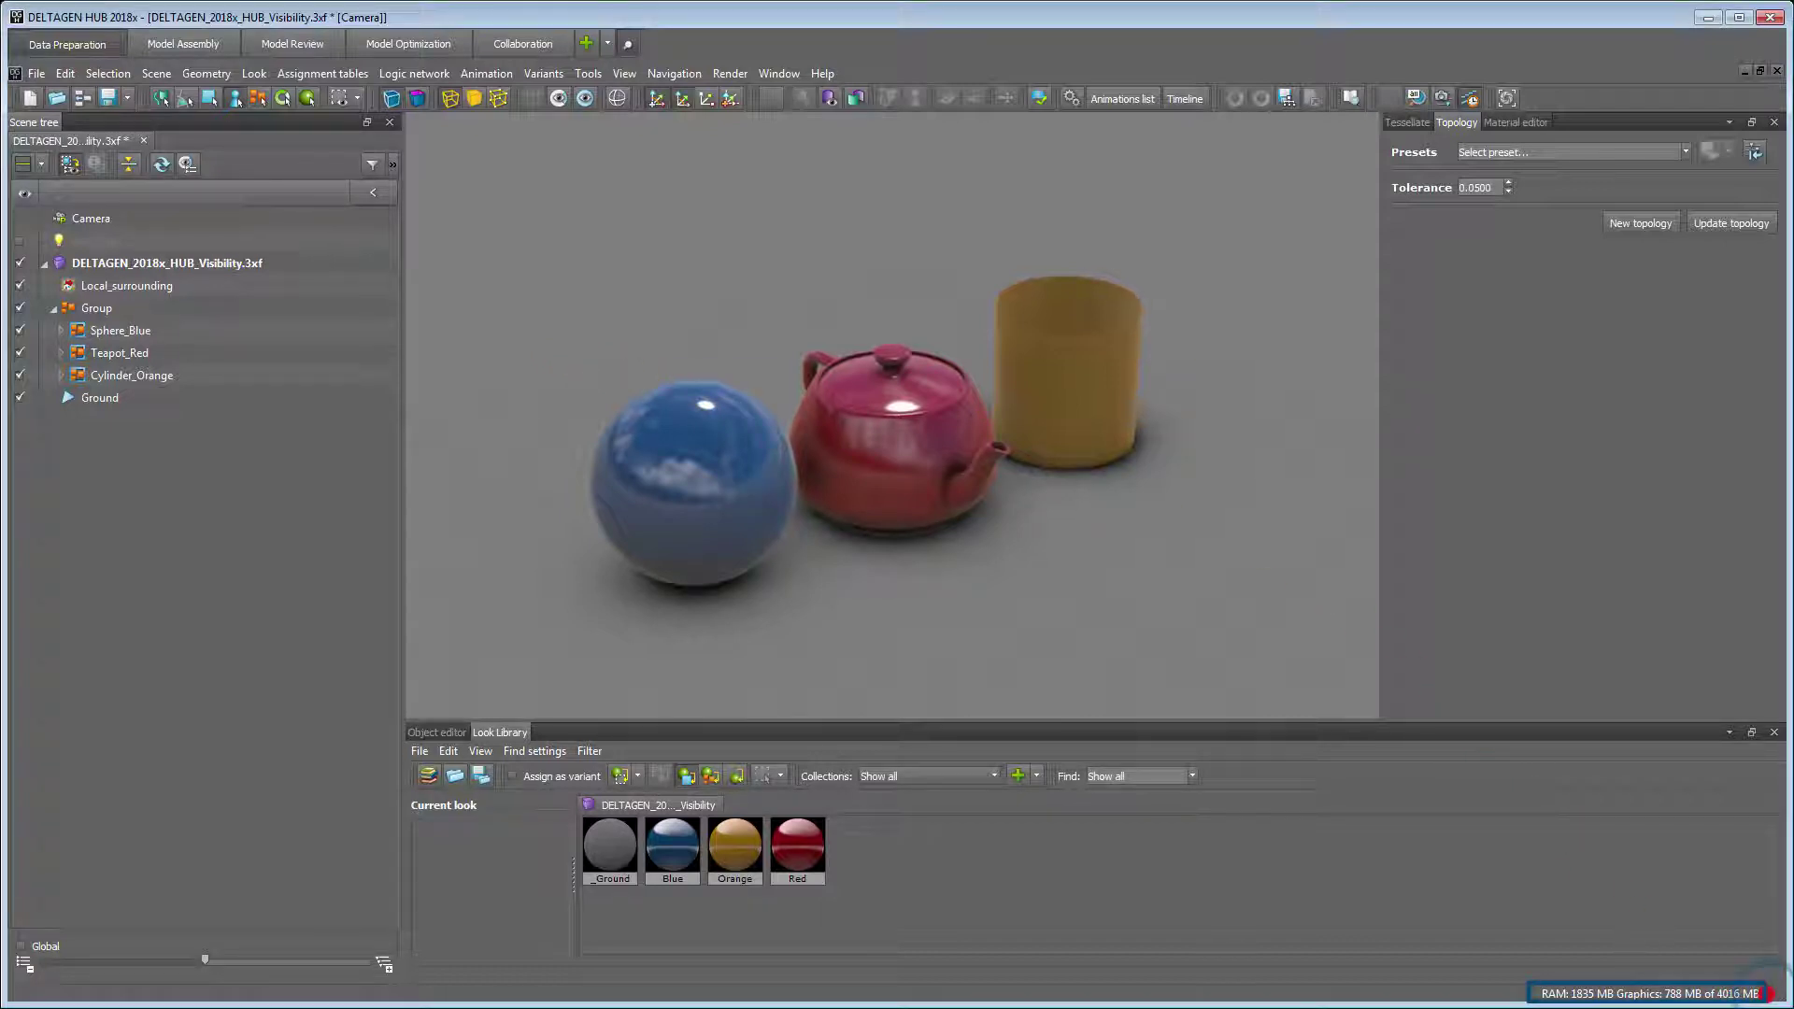